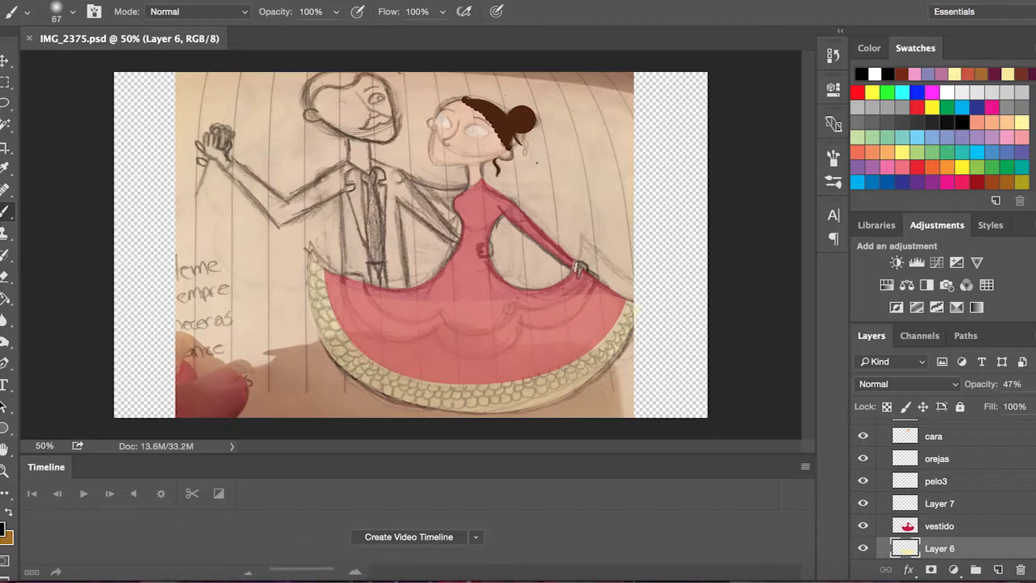
Step: Toggle the vestido and Layer 6 visibility and expand the virginia layer group
{"action": "left_click", "coordinate": [863, 526]}
{"action": "left_click", "coordinate": [864, 549]}
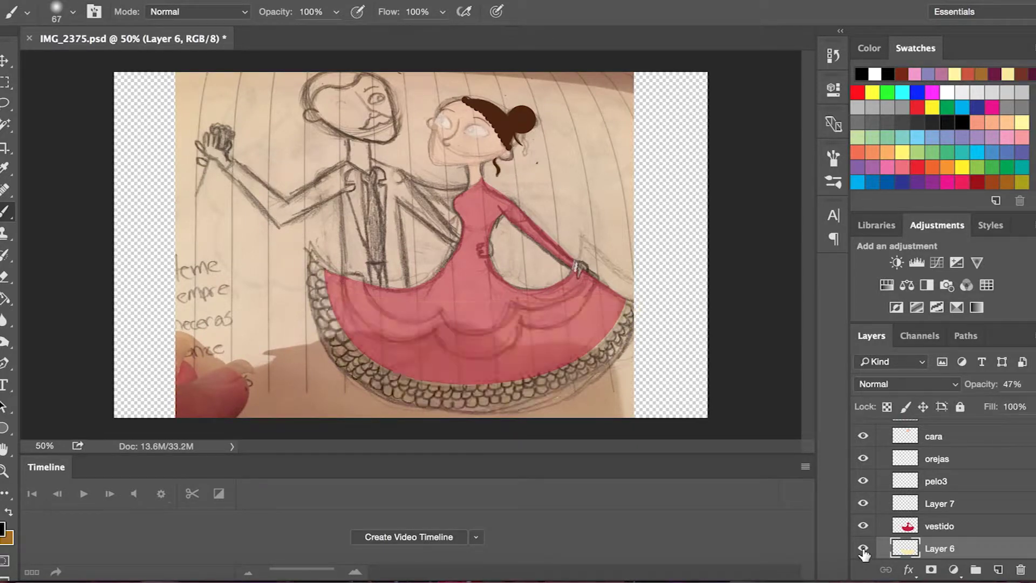
{"action": "scroll", "coordinate": [918, 486], "scroll_direction": "up", "scroll_amount": 5}
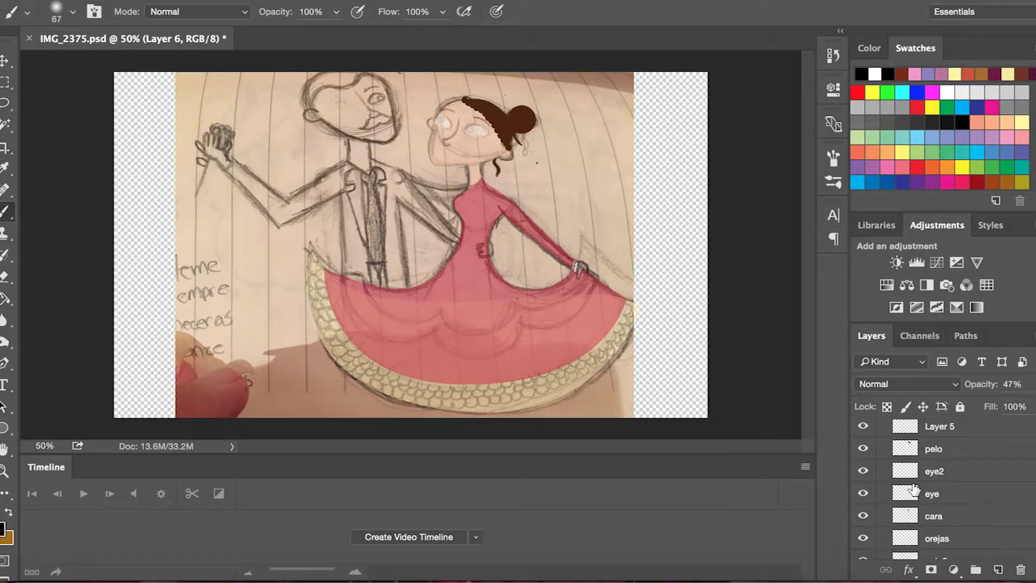
{"action": "left_click", "coordinate": [883, 449]}
{"action": "left_click", "coordinate": [881, 449]}
{"action": "scroll", "coordinate": [917, 512], "scroll_direction": "down", "scroll_amount": 5}
{"action": "scroll", "coordinate": [917, 513], "scroll_direction": "down", "scroll_amount": 1}
{"action": "scroll", "coordinate": [920, 516], "scroll_direction": "up", "scroll_amount": 6}
{"action": "scroll", "coordinate": [920, 517], "scroll_direction": "down", "scroll_amount": 4}
Step: Zoom in on the skirt and add a new empty layer above vestido
{"action": "left_click", "coordinate": [3, 472]}
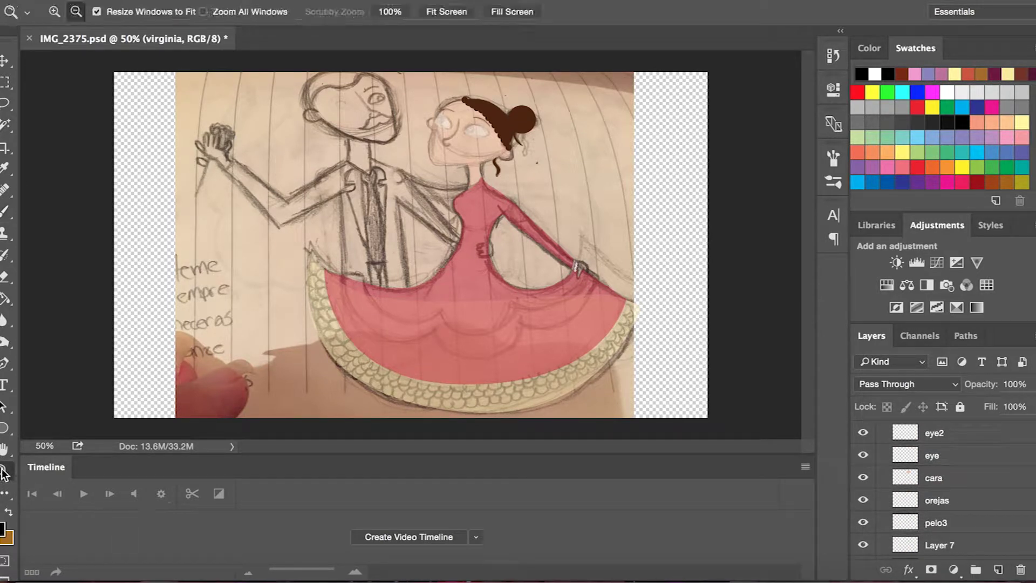
{"action": "left_click", "coordinate": [491, 322]}
{"action": "scroll", "coordinate": [491, 323], "scroll_direction": "down", "scroll_amount": 3}
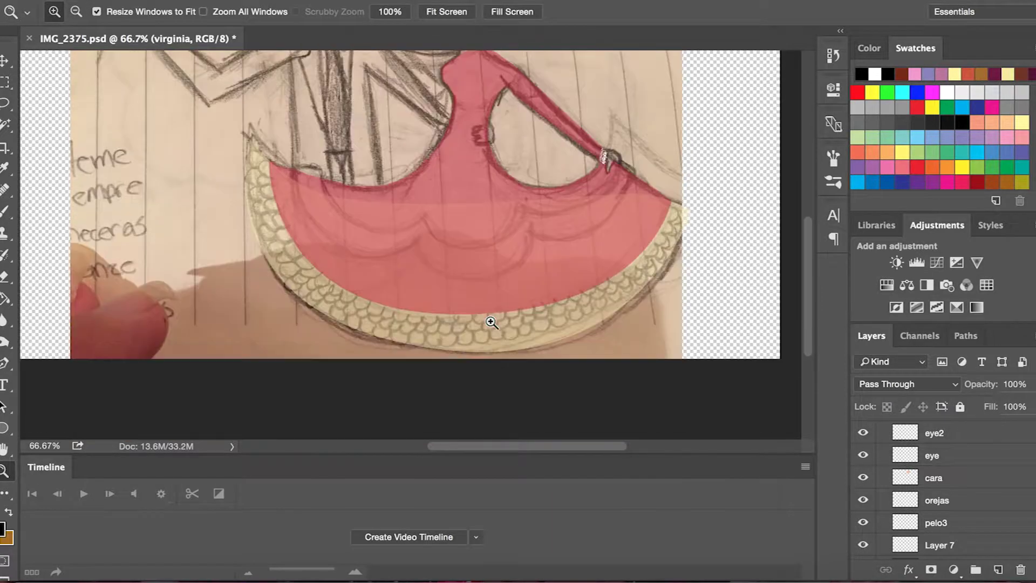
{"action": "scroll", "coordinate": [489, 308], "scroll_direction": "up", "scroll_amount": 1}
{"action": "scroll", "coordinate": [486, 293], "scroll_direction": "up", "scroll_amount": 2}
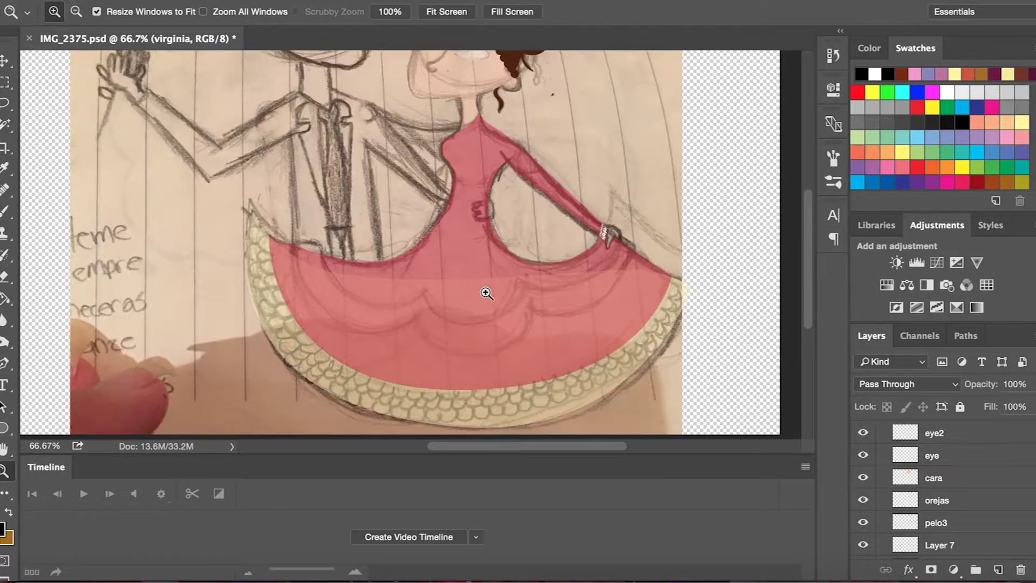
{"action": "scroll", "coordinate": [950, 483], "scroll_direction": "down", "scroll_amount": 3}
{"action": "left_click", "coordinate": [955, 482]}
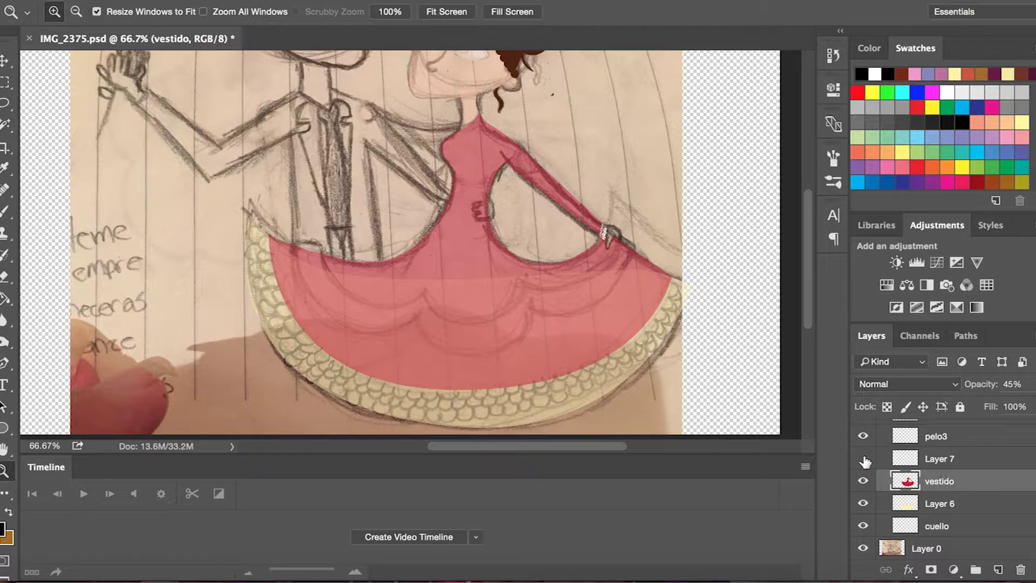
{"action": "left_click", "coordinate": [999, 569]}
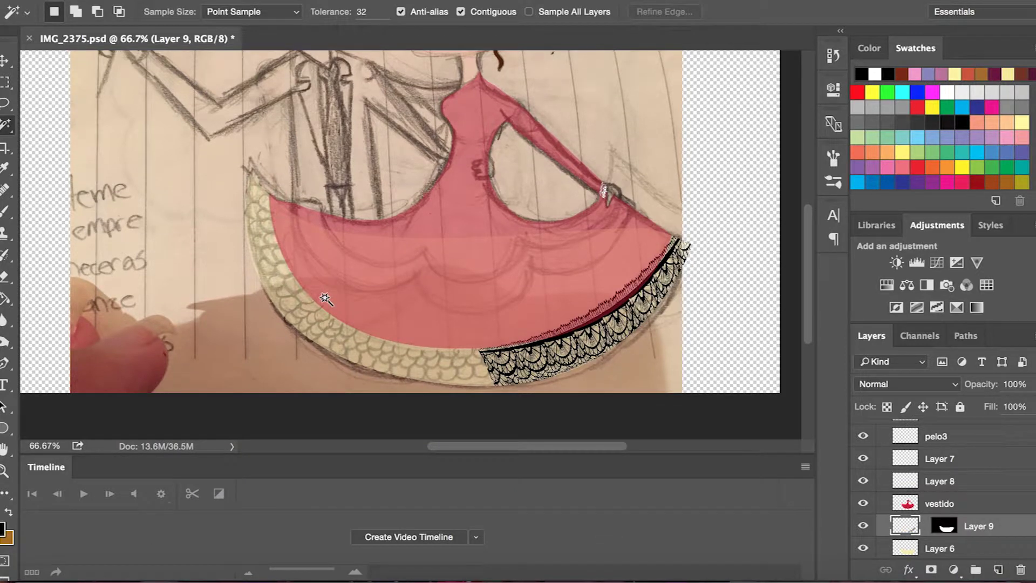
Step: Warp the pasted Layer 9 lace to follow the skirt's right hem curve
{"action": "key", "text": "ctrl+t"}
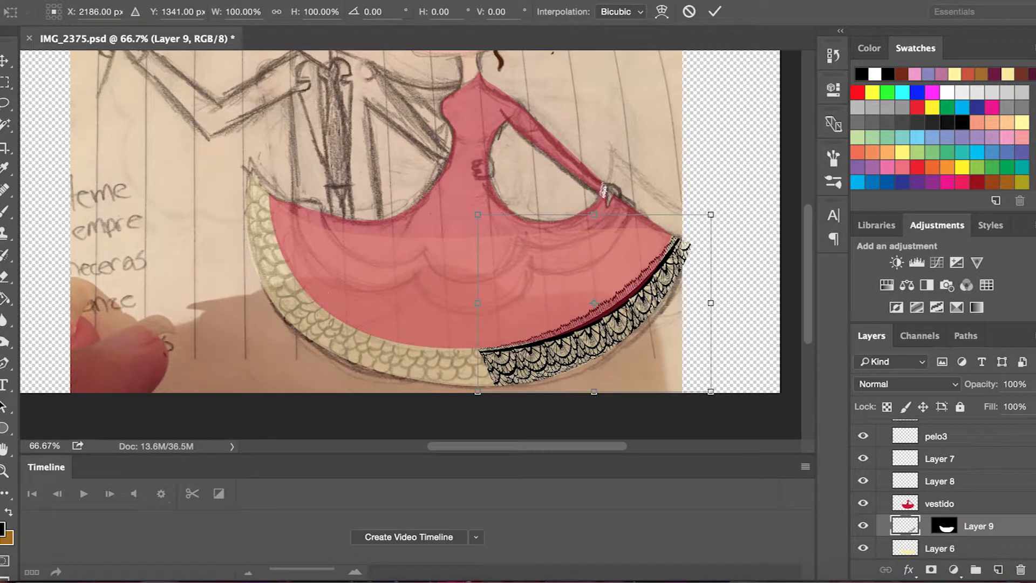
{"action": "left_click", "coordinate": [162, 1]}
{"action": "left_click", "coordinate": [403, 426]}
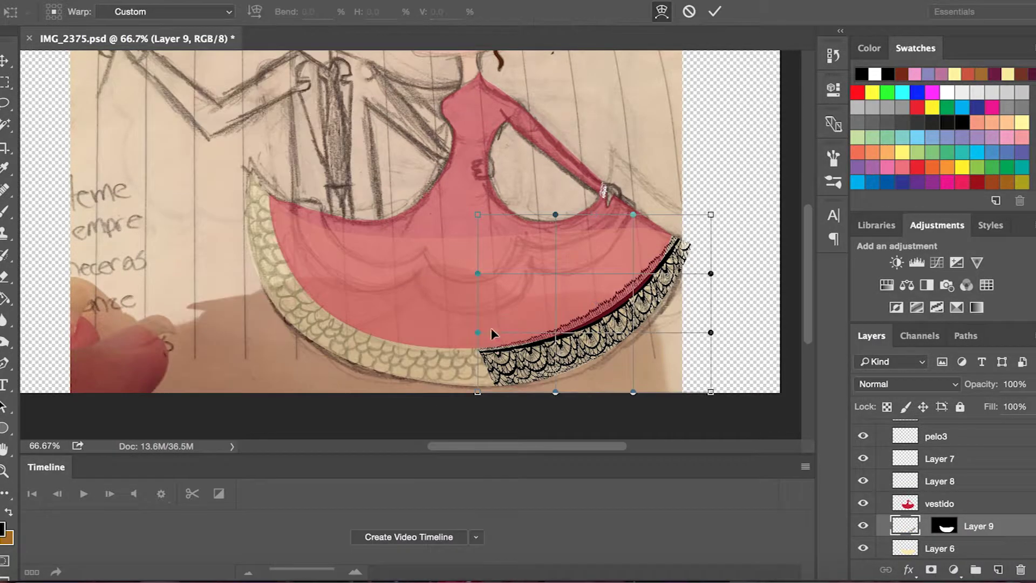
{"action": "left_click_drag", "start_coordinate": [475, 326], "coordinate": [475, 323]}
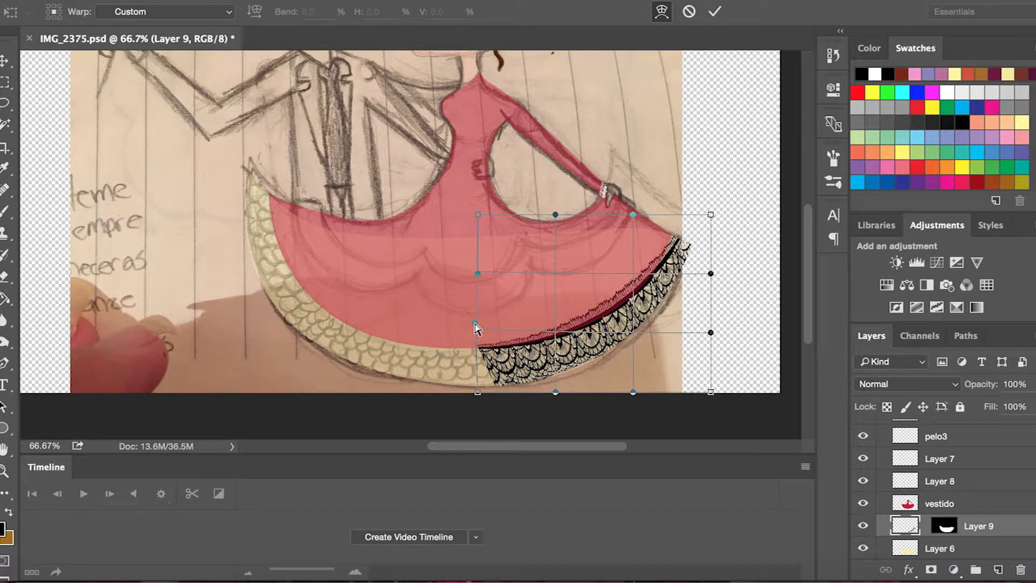
{"action": "left_click_drag", "start_coordinate": [711, 274], "coordinate": [697, 250]}
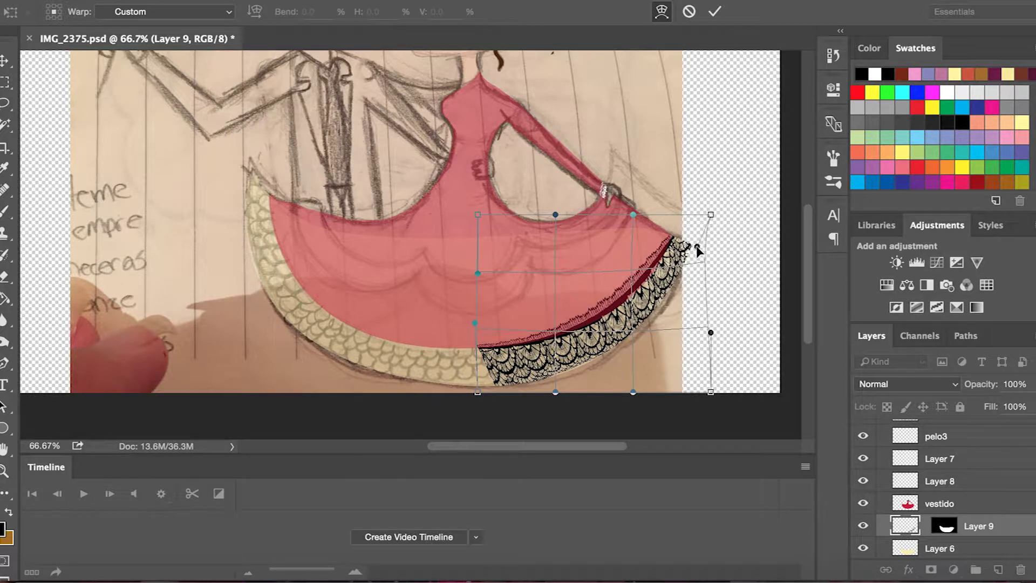
{"action": "key", "text": "Return"}
{"action": "key", "text": "w"}
{"action": "left_click", "coordinate": [6, 82]}
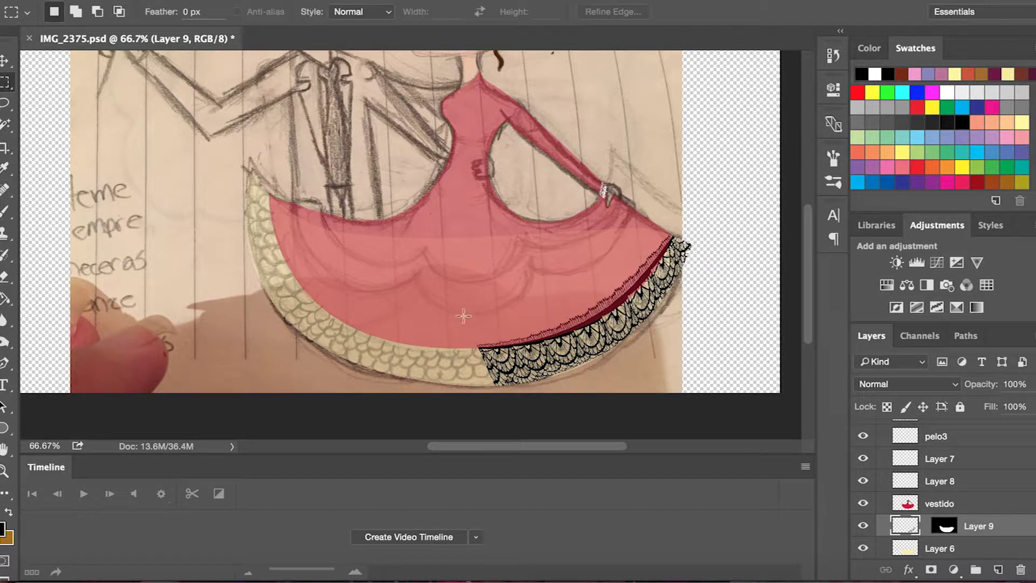
Step: Magic-wand the lower skirt on Layer 6 and paste the lace into it as Layer 10
{"action": "left_click_drag", "start_coordinate": [459, 264], "coordinate": [747, 396]}
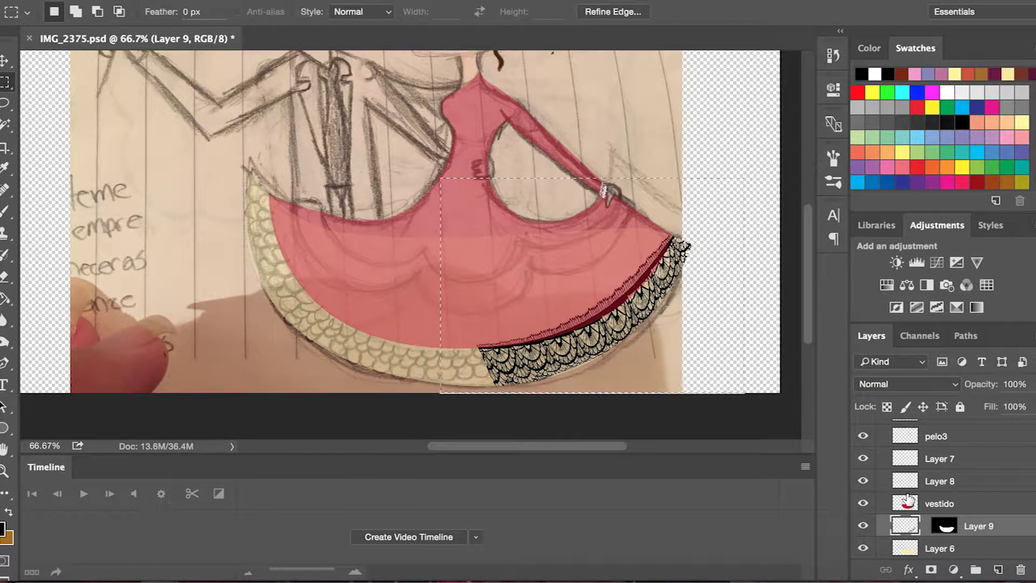
{"action": "left_click", "coordinate": [939, 548]}
{"action": "key", "text": "w"}
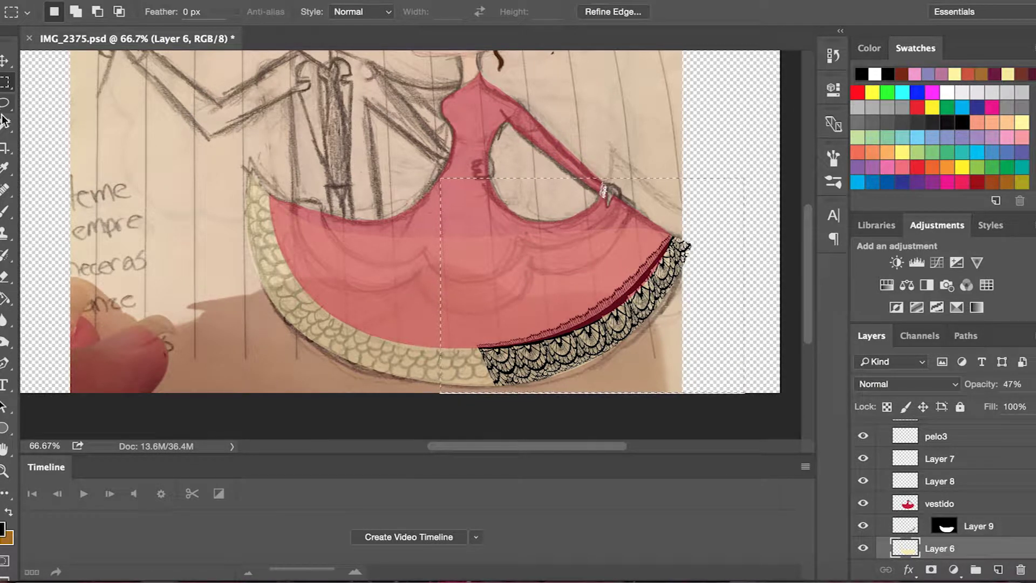
{"action": "left_click", "coordinate": [458, 367]}
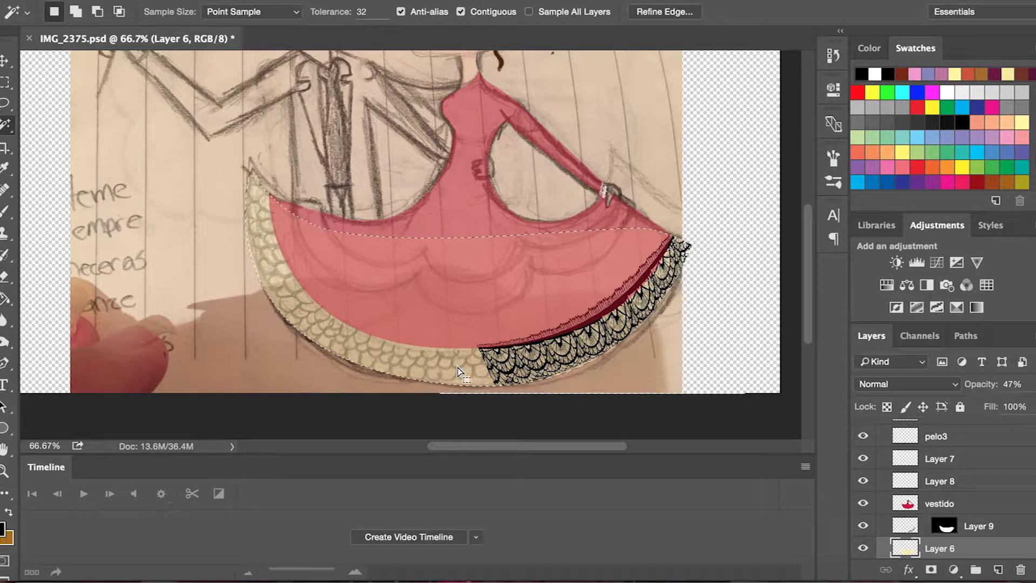
{"action": "left_click", "coordinate": [420, 151]}
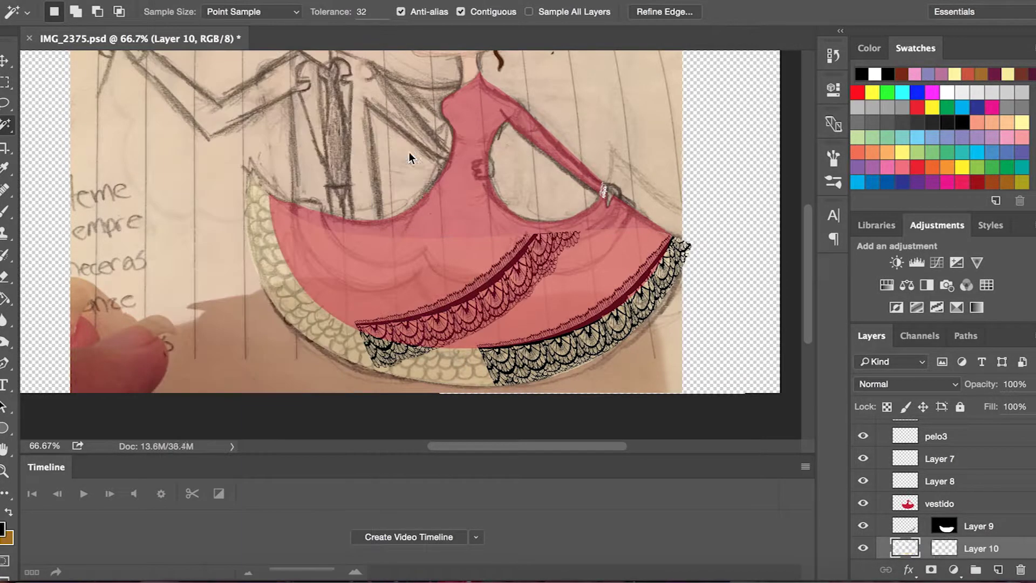
Step: Rotate the Layer 10 lace about 47.5° and move it onto the skirt's left hem
{"action": "key", "text": "ctrl+t"}
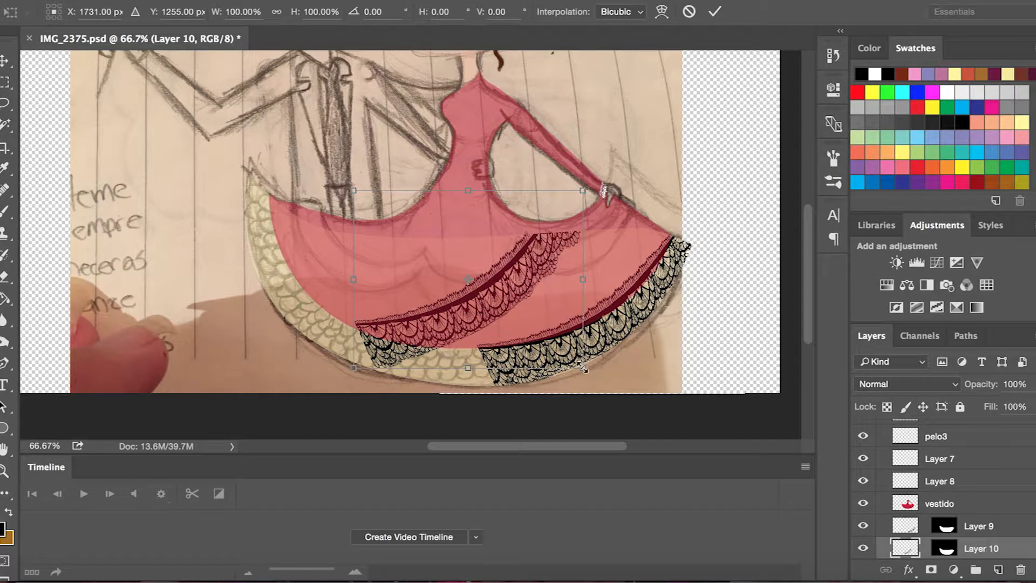
{"action": "left_click_drag", "start_coordinate": [587, 373], "coordinate": [482, 425]}
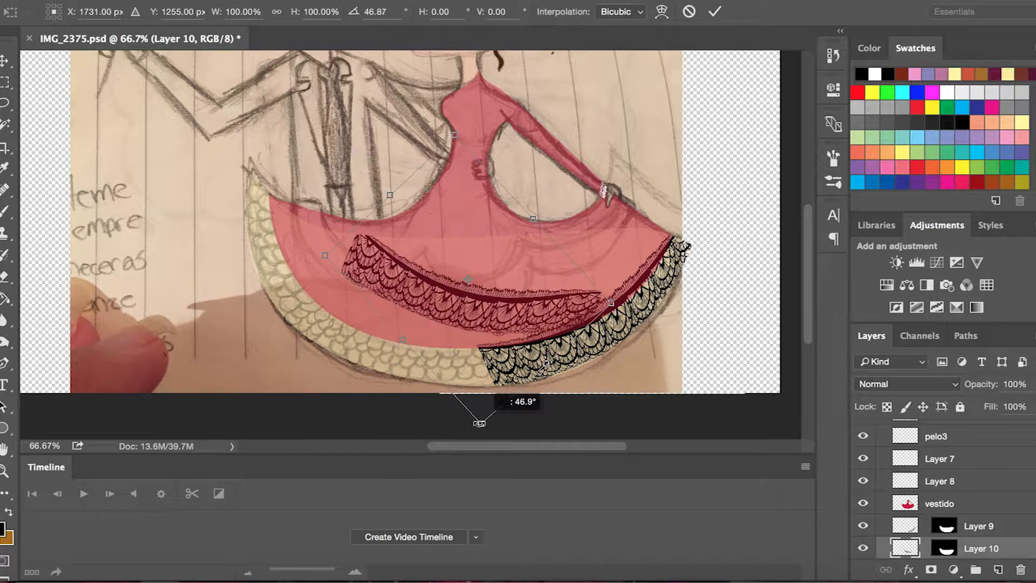
{"action": "left_click_drag", "start_coordinate": [484, 320], "coordinate": [358, 369]}
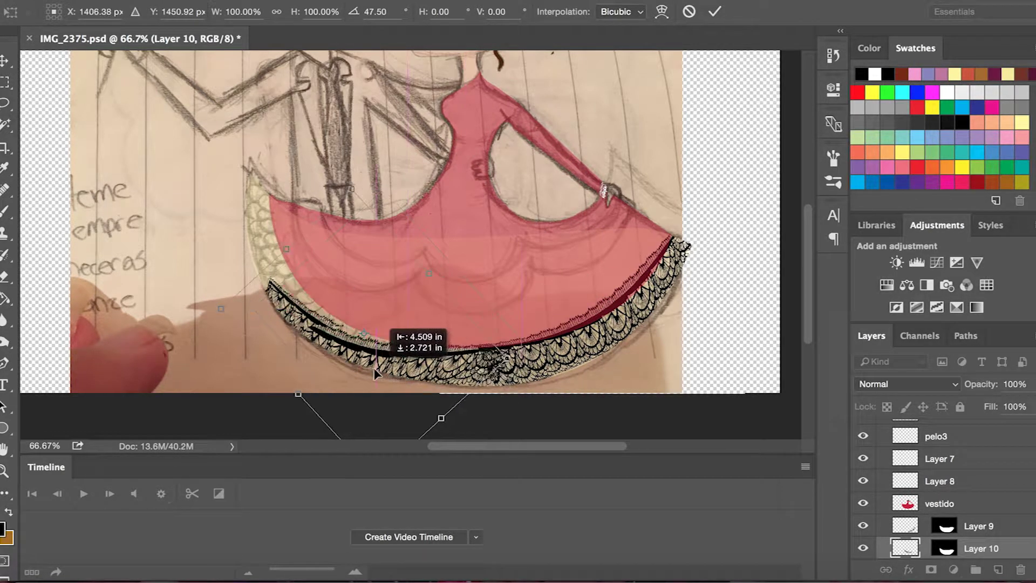
{"action": "left_click_drag", "start_coordinate": [361, 372], "coordinate": [366, 372]}
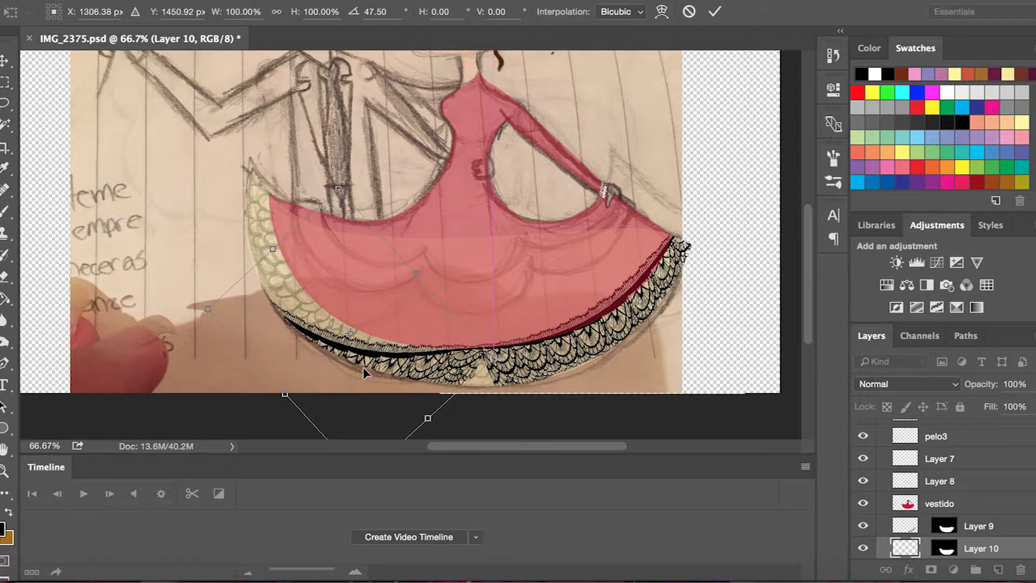
{"action": "left_click", "coordinate": [173, 0]}
{"action": "left_click", "coordinate": [421, 423]}
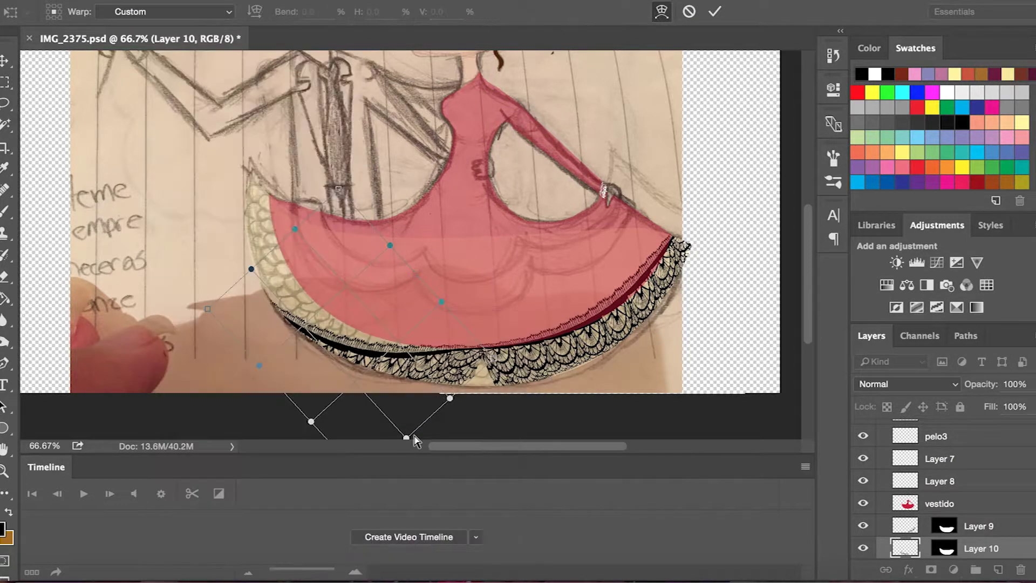
Step: Warp the Layer 10 lace's left edge and bottom corner toward the hem curve
{"action": "left_click_drag", "start_coordinate": [334, 188], "coordinate": [395, 159]}
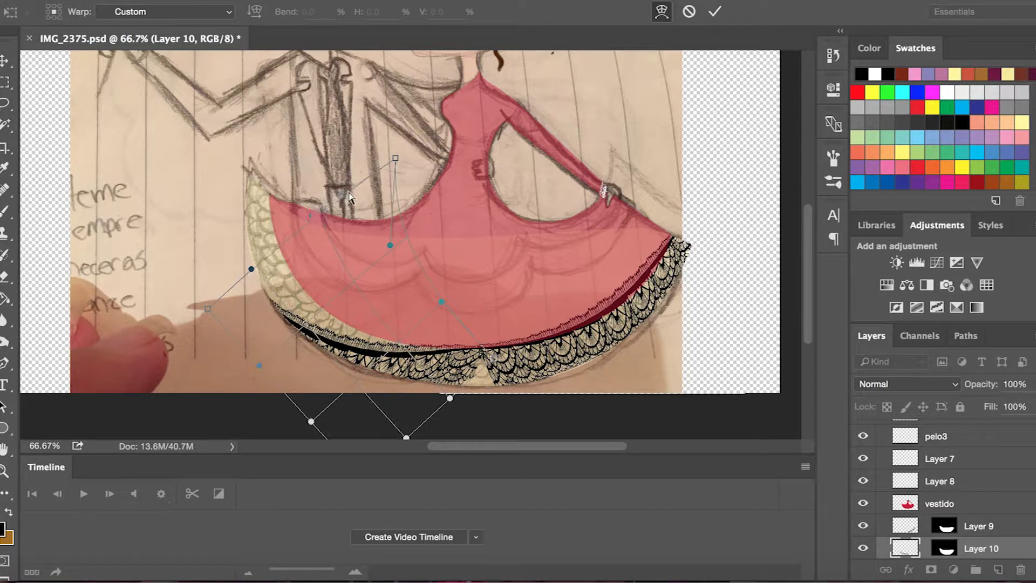
{"action": "left_click_drag", "start_coordinate": [251, 268], "coordinate": [306, 205]}
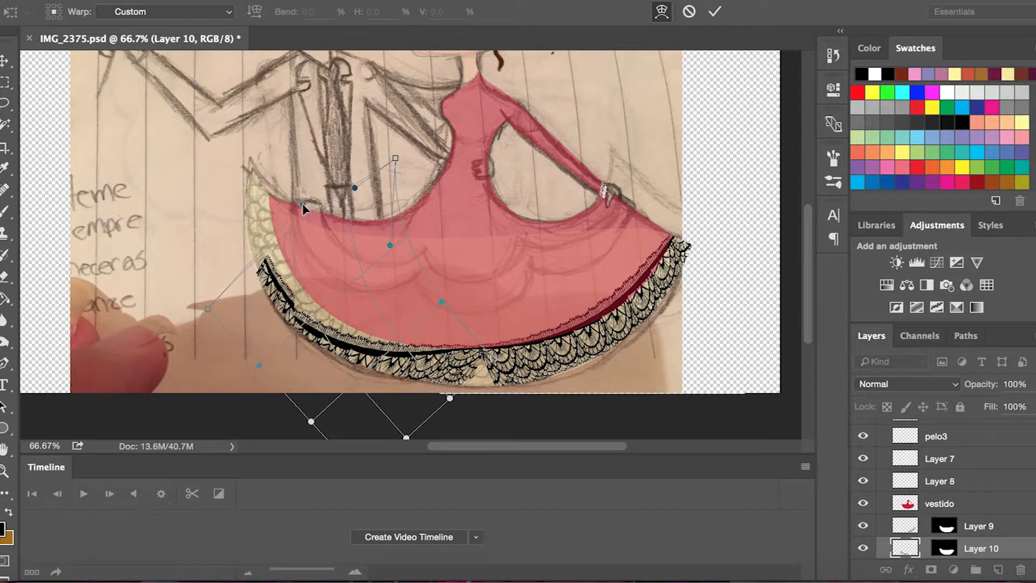
{"action": "left_click_drag", "start_coordinate": [207, 309], "coordinate": [231, 275]}
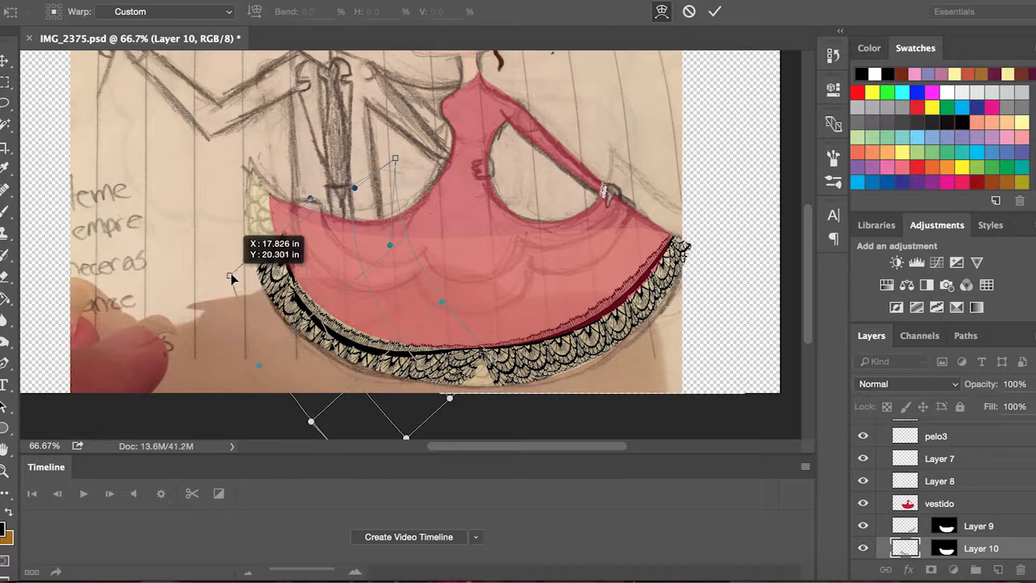
{"action": "left_click_drag", "start_coordinate": [259, 365], "coordinate": [300, 338]}
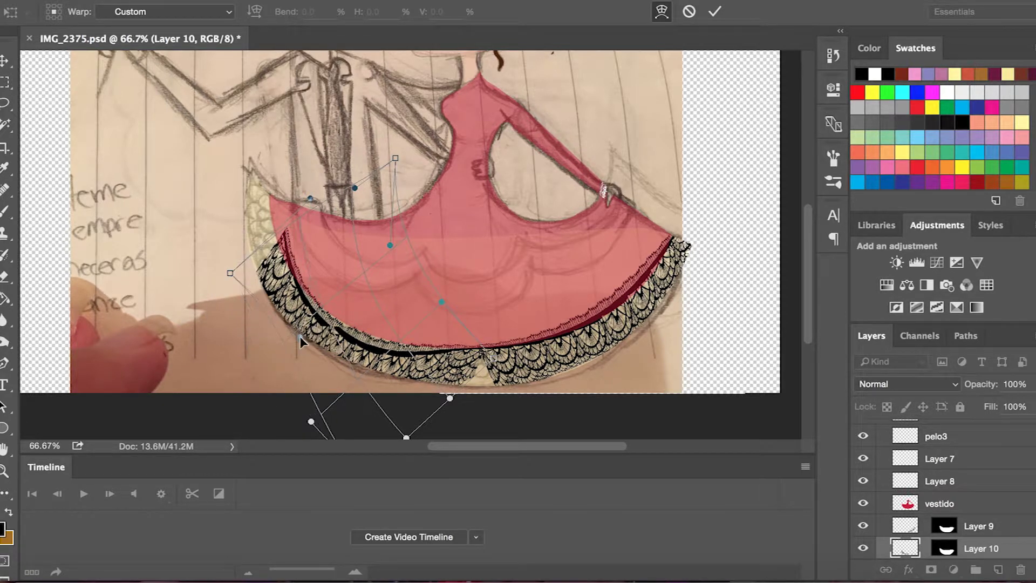
{"action": "scroll", "coordinate": [333, 399], "scroll_direction": "down", "scroll_amount": 2}
{"action": "left_click_drag", "start_coordinate": [363, 421], "coordinate": [438, 356]}
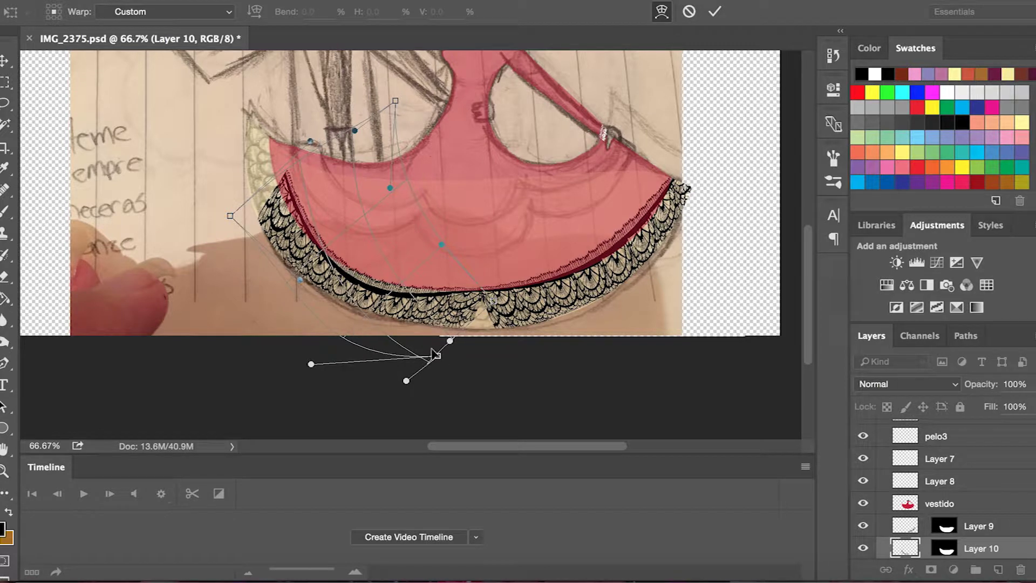
{"action": "left_click_drag", "start_coordinate": [458, 342], "coordinate": [491, 329]}
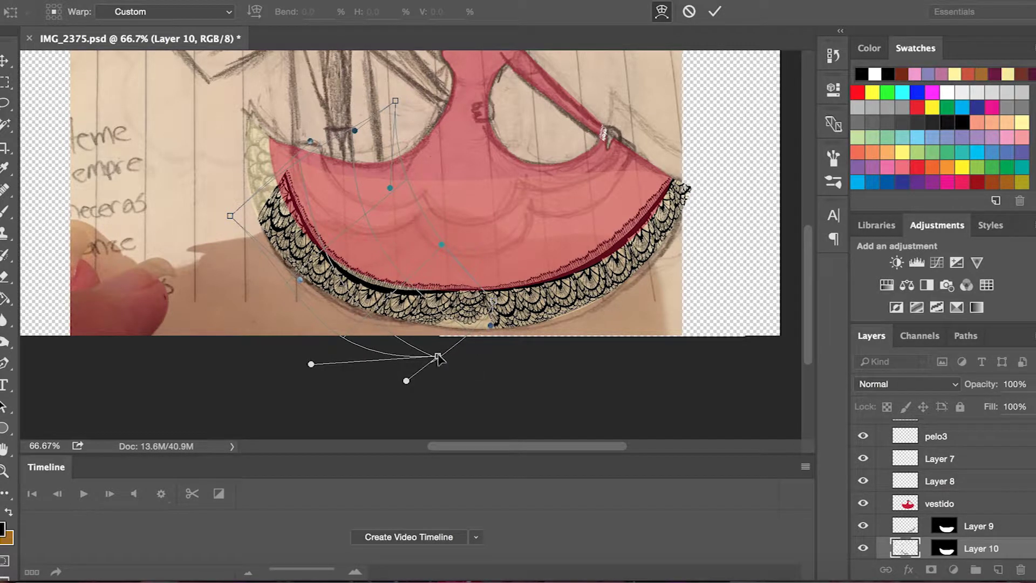
{"action": "left_click_drag", "start_coordinate": [437, 356], "coordinate": [491, 356]}
{"action": "left_click_drag", "start_coordinate": [408, 381], "coordinate": [497, 403]}
Step: Fine-tune the lace warp along the left hemline and commit it
{"action": "left_click_drag", "start_coordinate": [491, 326], "coordinate": [499, 339]}
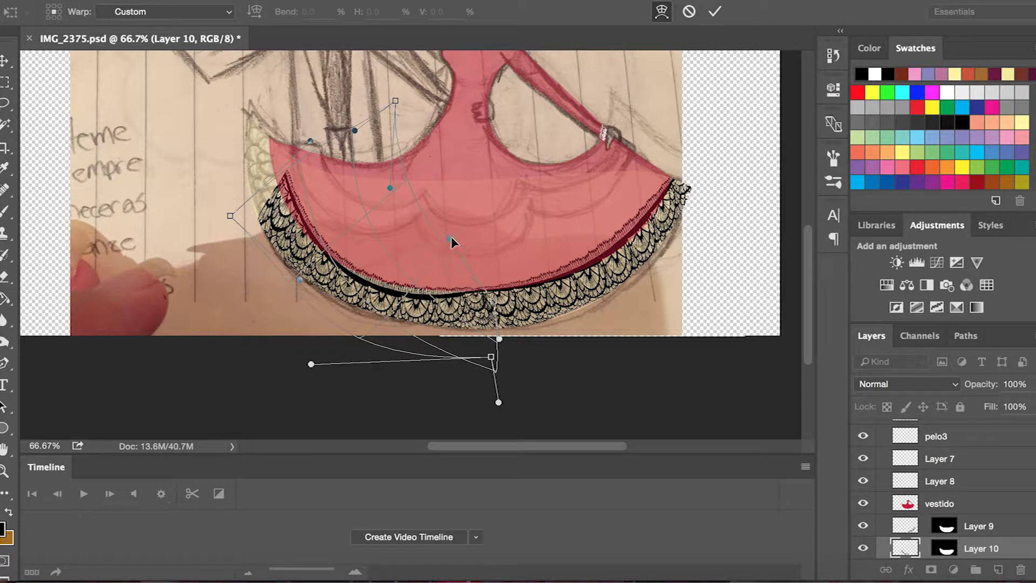
{"action": "left_click_drag", "start_coordinate": [465, 220], "coordinate": [466, 224]}
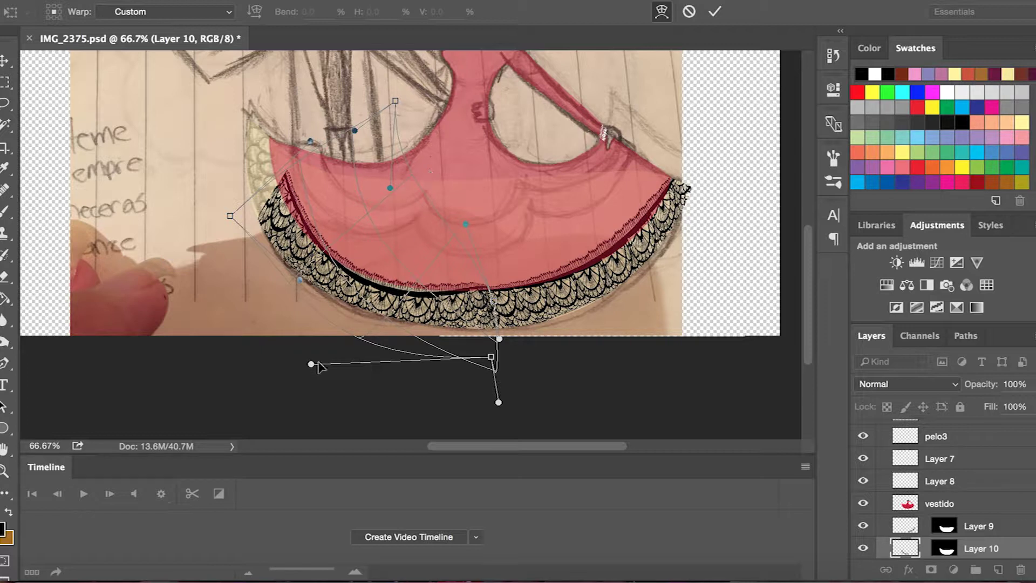
{"action": "mouse_move", "coordinate": [298, 280]}
{"action": "left_mouse_down"}
{"action": "mouse_move", "coordinate": [318, 279]}
{"action": "mouse_move", "coordinate": [312, 287]}
{"action": "left_mouse_up"}
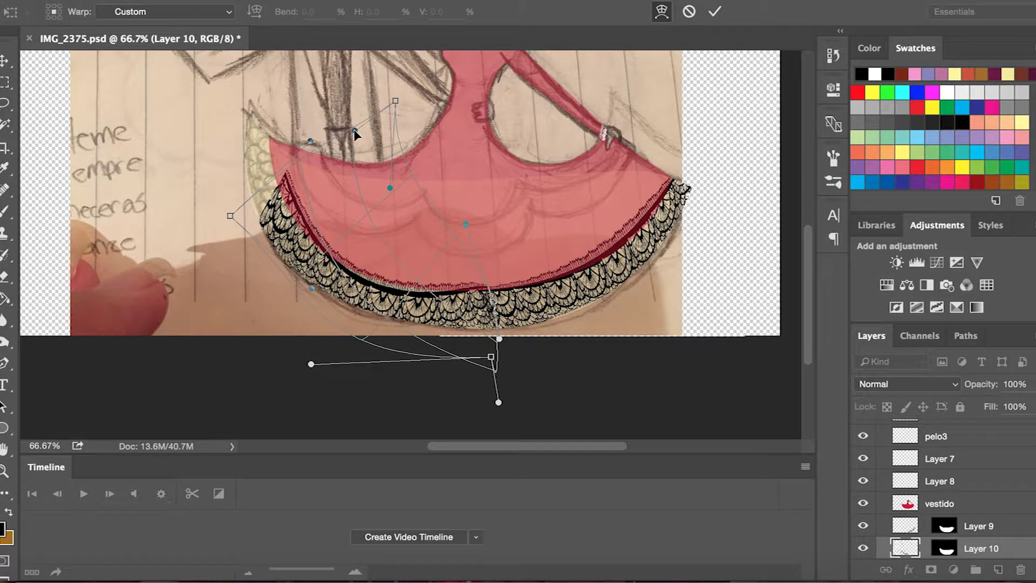
{"action": "mouse_move", "coordinate": [311, 141]}
{"action": "left_mouse_down"}
{"action": "mouse_move", "coordinate": [286, 157]}
{"action": "mouse_move", "coordinate": [294, 153]}
{"action": "left_mouse_up"}
{"action": "mouse_move", "coordinate": [371, 253]}
{"action": "left_mouse_down"}
{"action": "mouse_move", "coordinate": [383, 268]}
{"action": "mouse_move", "coordinate": [435, 273]}
{"action": "mouse_move", "coordinate": [486, 306]}
{"action": "left_mouse_up"}
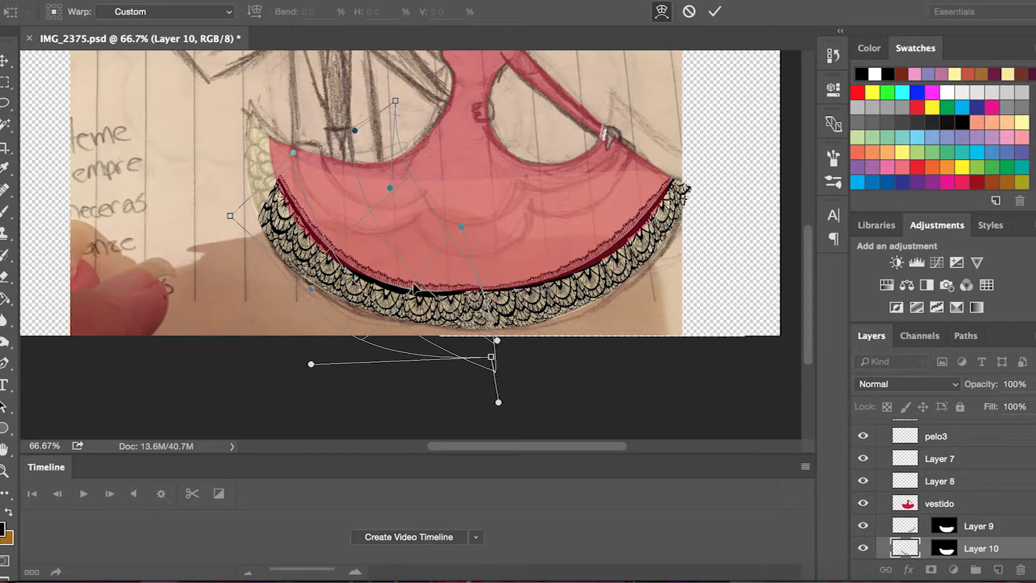
{"action": "left_click_drag", "start_coordinate": [418, 289], "coordinate": [417, 284]}
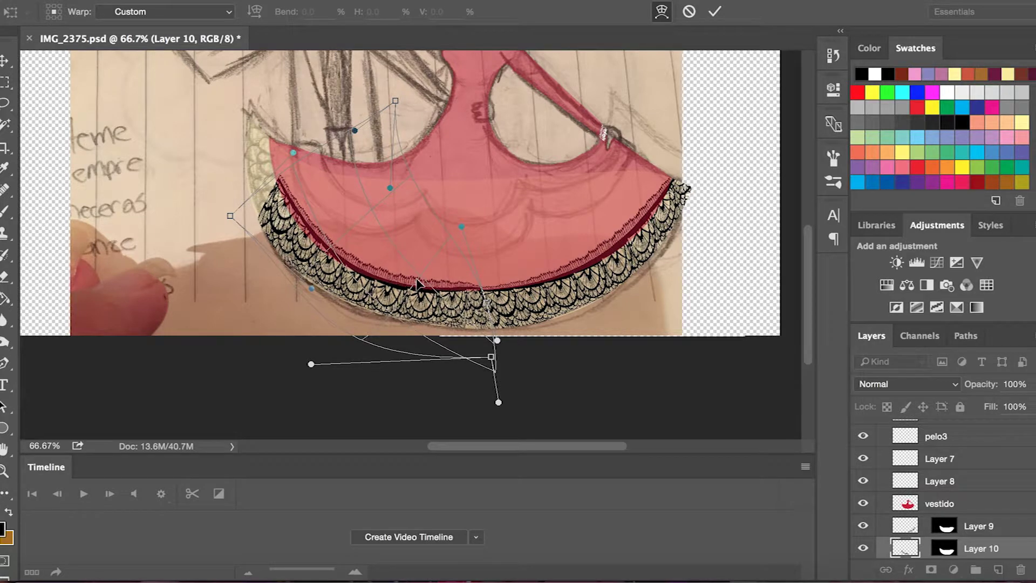
{"action": "left_click_drag", "start_coordinate": [390, 262], "coordinate": [338, 223]}
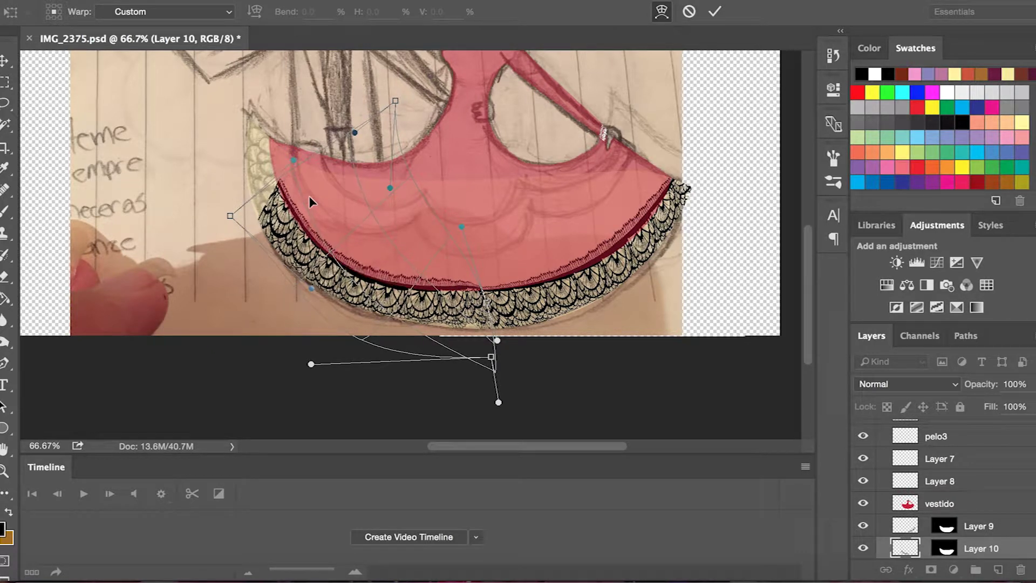
{"action": "left_click_drag", "start_coordinate": [307, 199], "coordinate": [367, 253]}
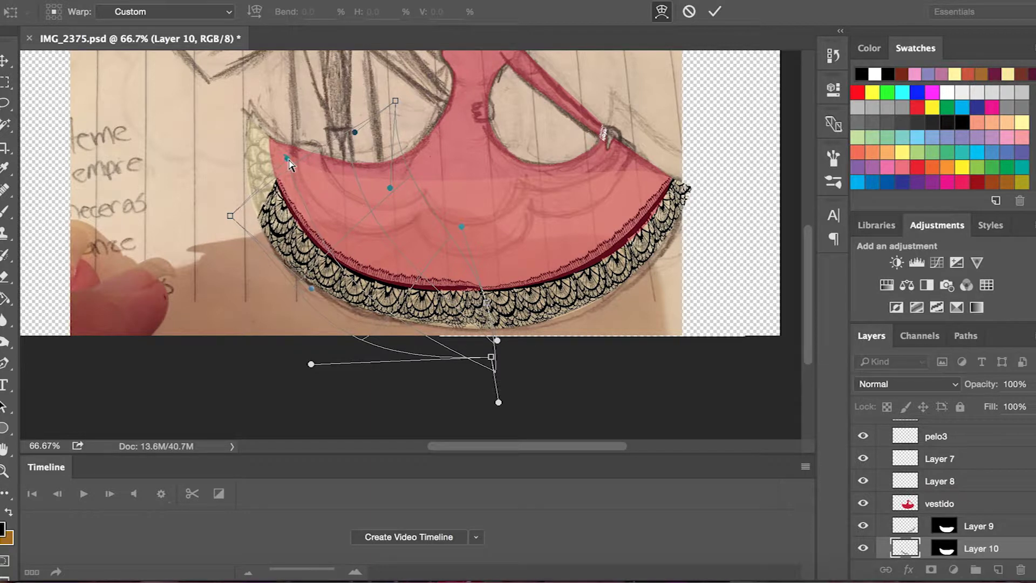
{"action": "key", "text": "w"}
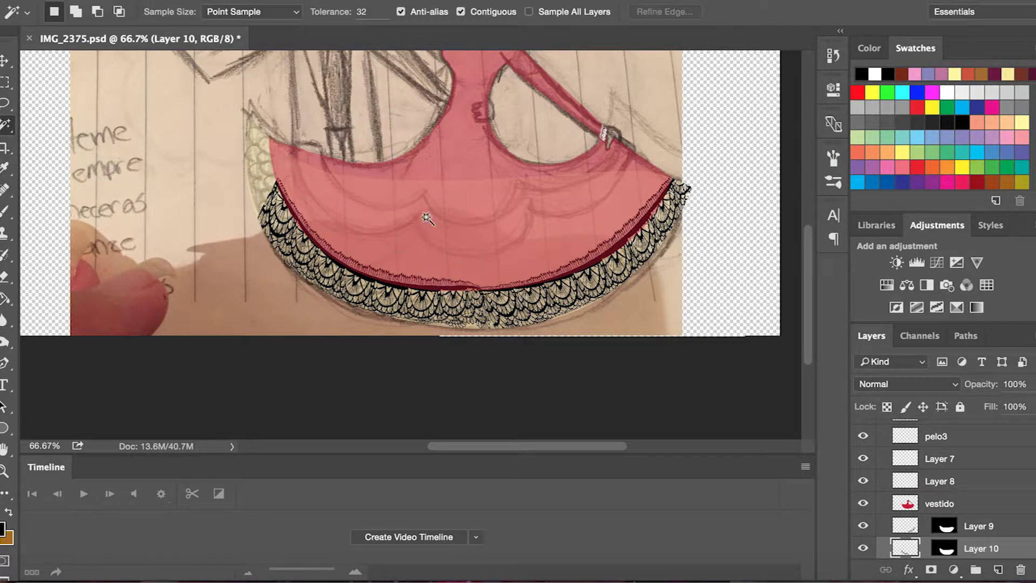
Step: Skew Layer 10's lace slightly into place and apply it
{"action": "key", "text": "ctrl+t"}
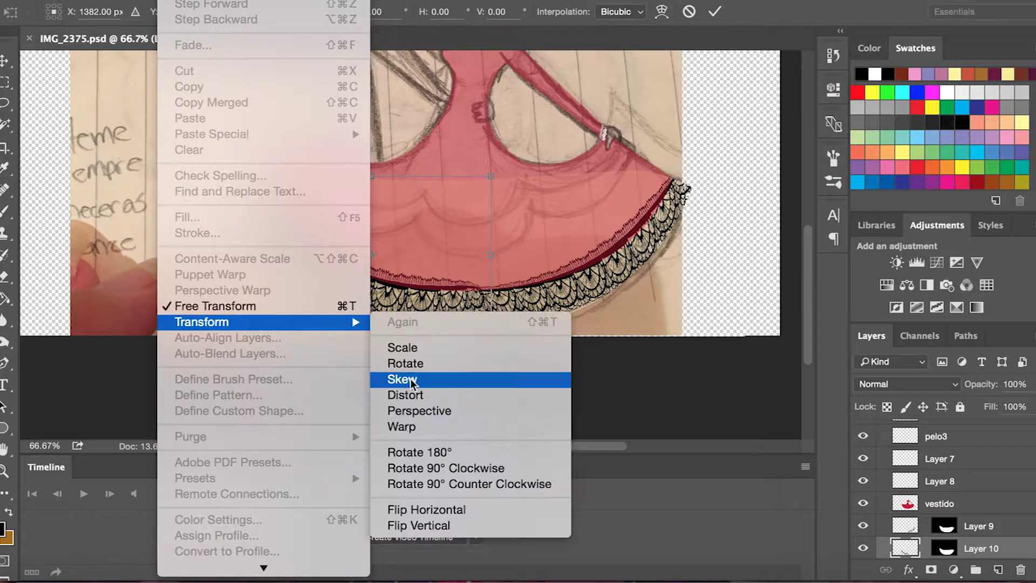
{"action": "left_click", "coordinate": [418, 447]}
{"action": "left_click_drag", "start_coordinate": [491, 258], "coordinate": [484, 263]}
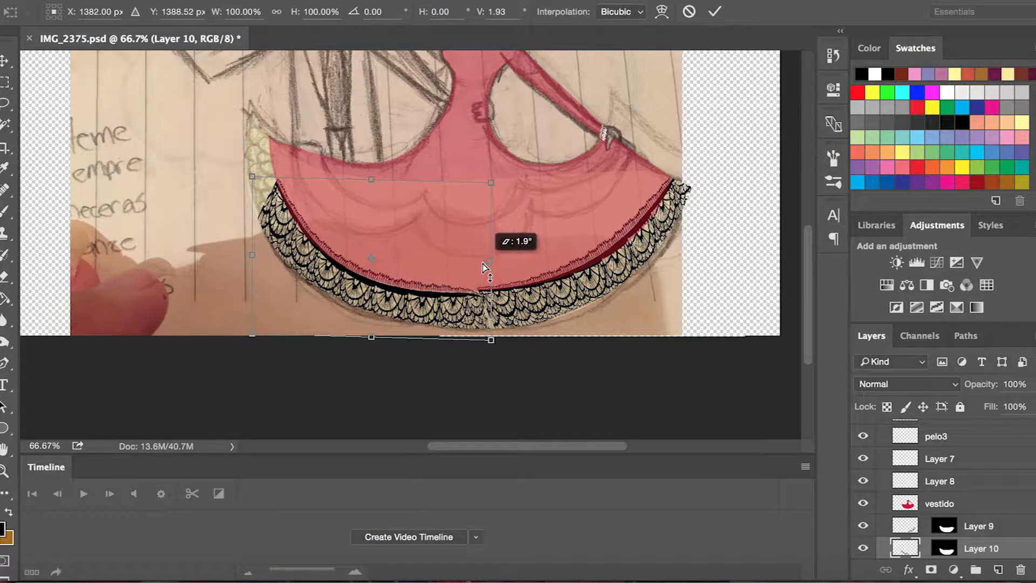
{"action": "left_click_drag", "start_coordinate": [491, 339], "coordinate": [495, 340]}
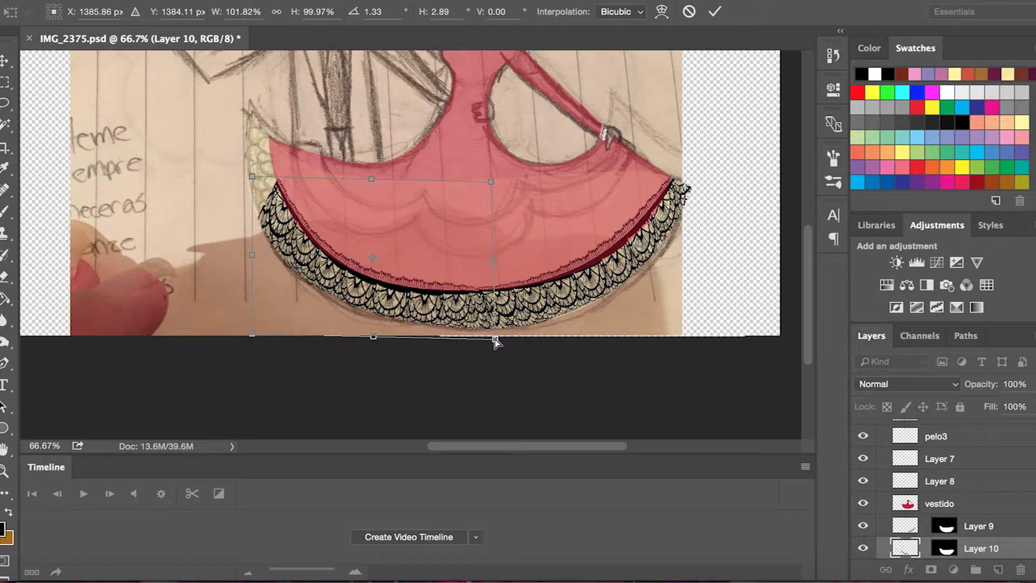
{"action": "key", "text": "Return"}
{"action": "key", "text": "w"}
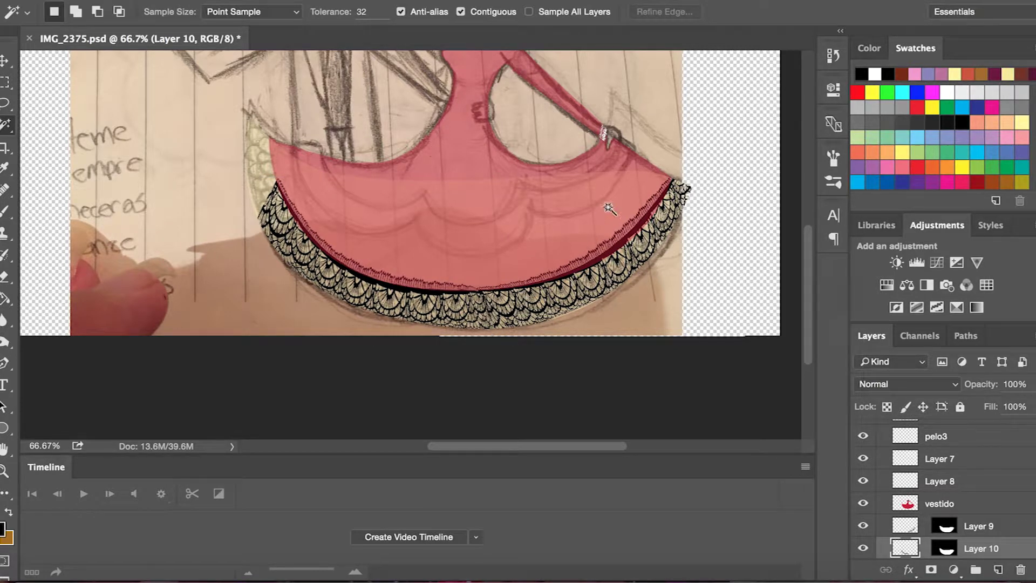
{"action": "scroll", "coordinate": [928, 502], "scroll_direction": "down", "scroll_amount": 3}
Step: Paste a third masked lace copy into the skirt area as Layer 11
{"action": "left_click", "coordinate": [924, 510]}
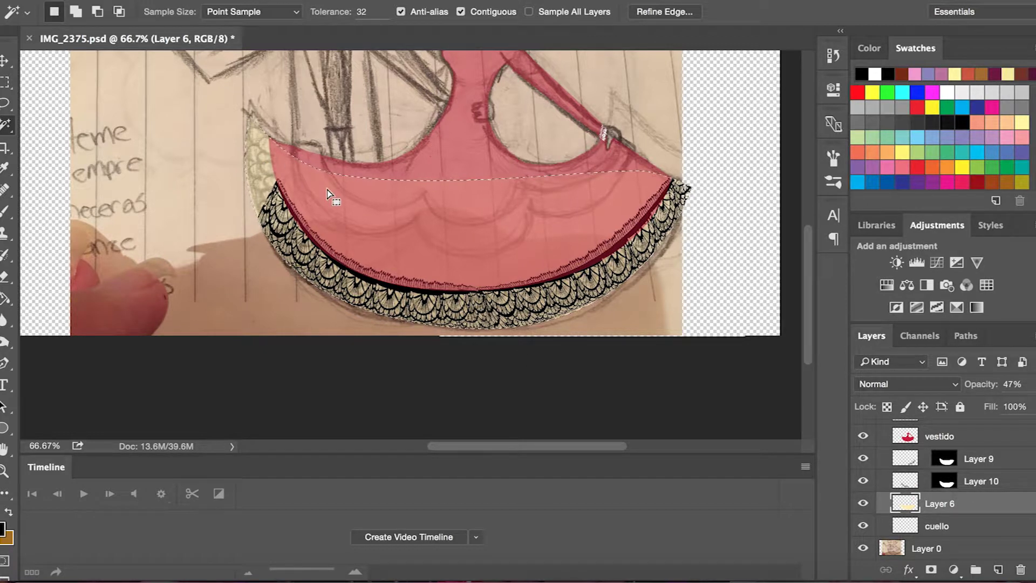
{"action": "left_click", "coordinate": [173, 0]}
{"action": "left_click", "coordinate": [412, 150]}
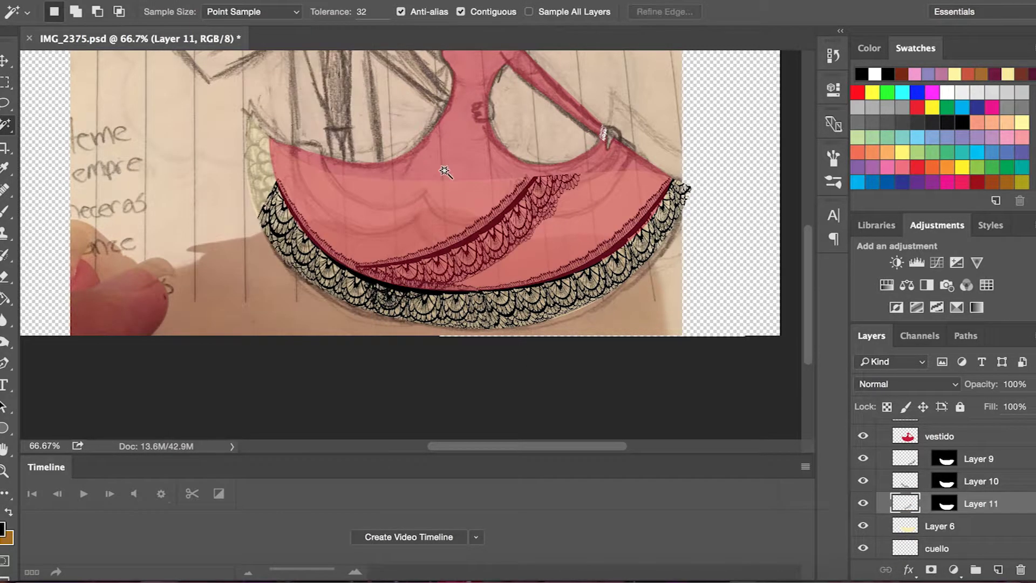
Step: Rotate the Layer 11 lace to about 111° and move it onto the skirt's left edge
{"action": "key", "text": "ctrl+t"}
{"action": "left_click_drag", "start_coordinate": [335, 103], "coordinate": [513, 77]}
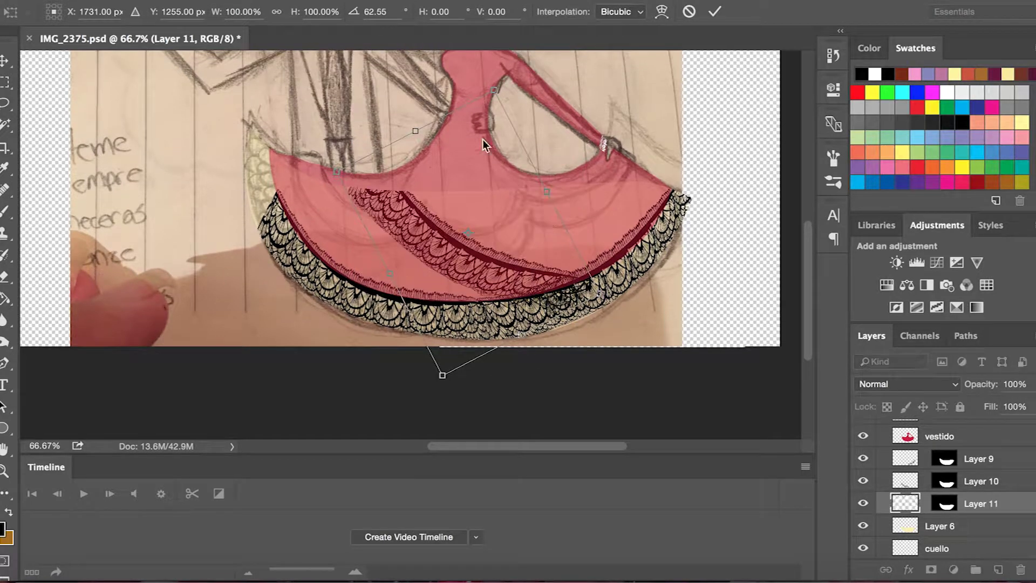
{"action": "mouse_move", "coordinate": [500, 230]}
{"action": "left_mouse_down"}
{"action": "mouse_move", "coordinate": [239, 132]}
{"action": "mouse_move", "coordinate": [328, 140]}
{"action": "mouse_move", "coordinate": [354, 156]}
{"action": "left_mouse_up"}
{"action": "scroll", "coordinate": [238, 132], "scroll_direction": "up", "scroll_amount": 5}
{"action": "mouse_move", "coordinate": [277, 283]}
{"action": "left_mouse_down"}
{"action": "mouse_move", "coordinate": [289, 216]}
{"action": "mouse_move", "coordinate": [272, 231]}
{"action": "left_mouse_up"}
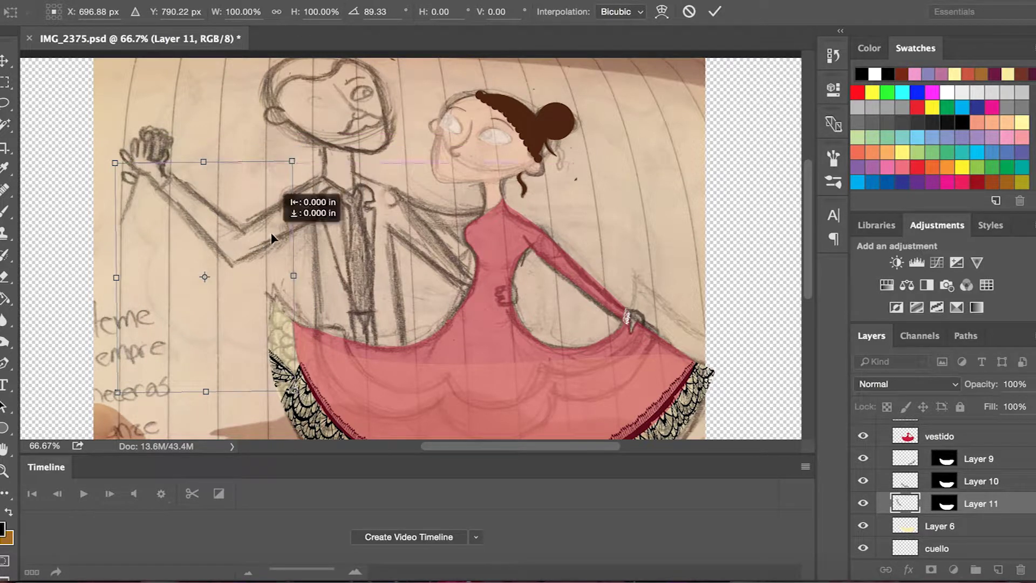
{"action": "left_click_drag", "start_coordinate": [272, 231], "coordinate": [274, 235]}
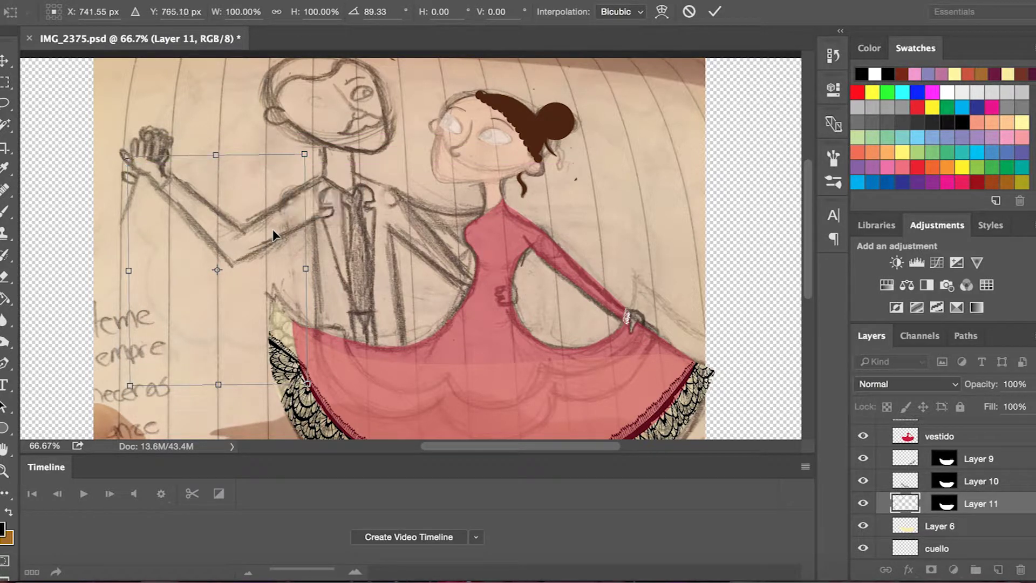
{"action": "left_click_drag", "start_coordinate": [115, 143], "coordinate": [172, 115]}
{"action": "mouse_move", "coordinate": [187, 265]}
{"action": "left_mouse_down"}
{"action": "mouse_move", "coordinate": [245, 263]}
{"action": "mouse_move", "coordinate": [231, 235]}
{"action": "left_mouse_up"}
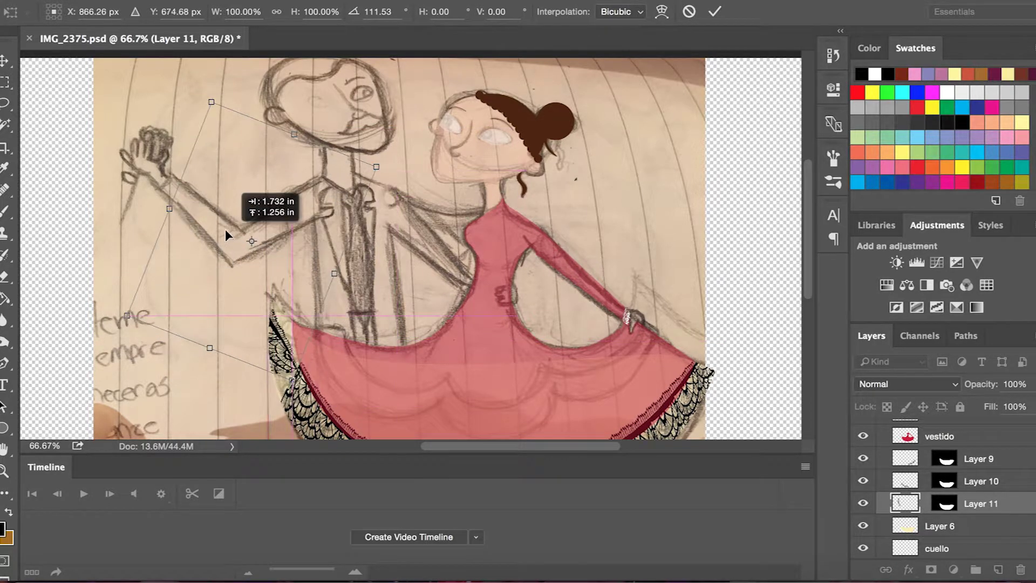
Step: Warp the Layer 11 lace along the skirt's left hem and apply it
{"action": "right_click", "coordinate": [230, 228]}
{"action": "left_click", "coordinate": [253, 316]}
{"action": "left_click_drag", "start_coordinate": [291, 380], "coordinate": [266, 431]}
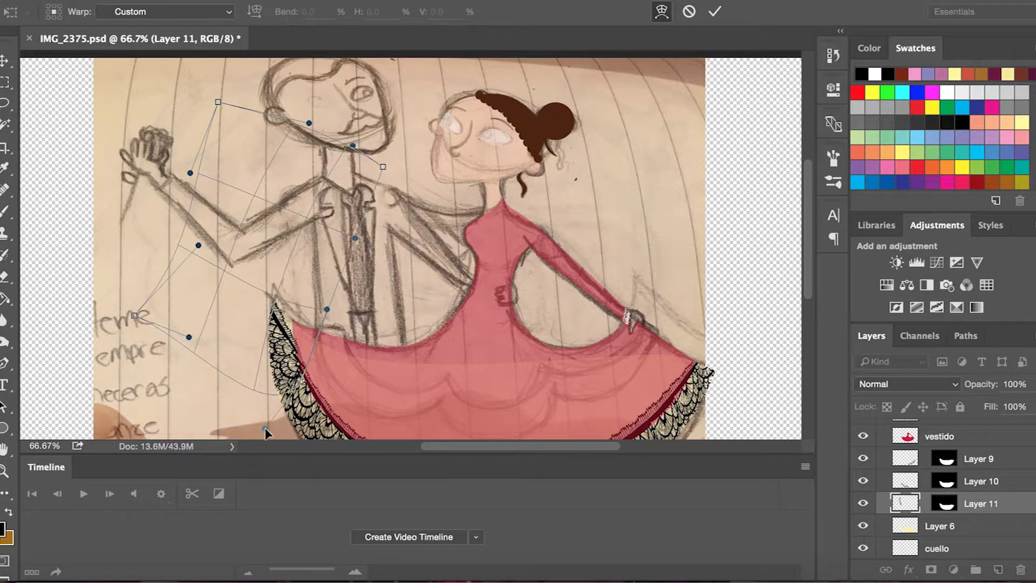
{"action": "left_click_drag", "start_coordinate": [309, 214], "coordinate": [374, 219]}
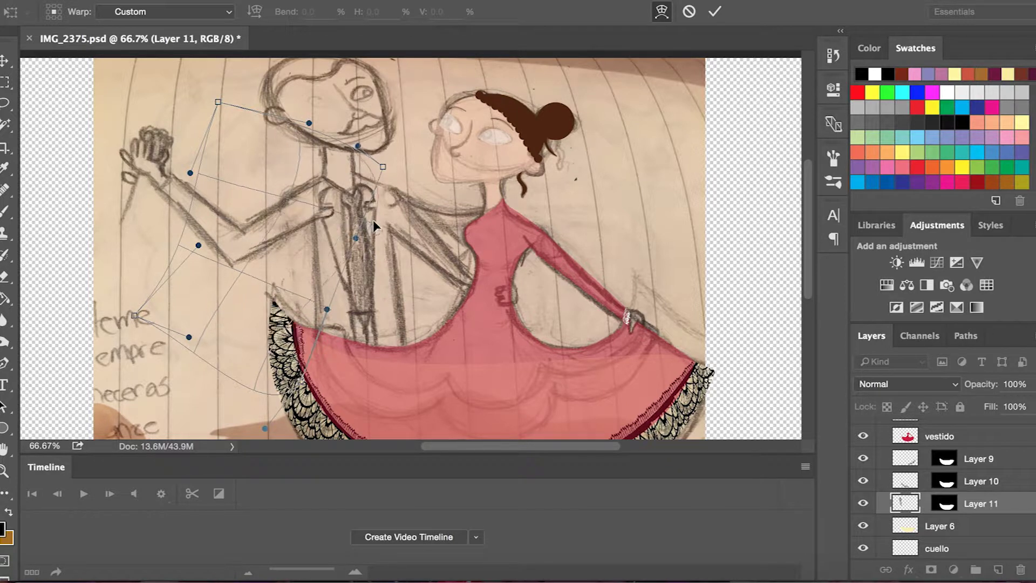
{"action": "mouse_move", "coordinate": [238, 280]}
{"action": "left_mouse_down"}
{"action": "mouse_move", "coordinate": [276, 277]}
{"action": "mouse_move", "coordinate": [271, 303]}
{"action": "left_mouse_up"}
{"action": "mouse_move", "coordinate": [264, 428]}
{"action": "left_mouse_down"}
{"action": "mouse_move", "coordinate": [251, 410]}
{"action": "mouse_move", "coordinate": [258, 433]}
{"action": "mouse_move", "coordinate": [273, 351]}
{"action": "left_mouse_up"}
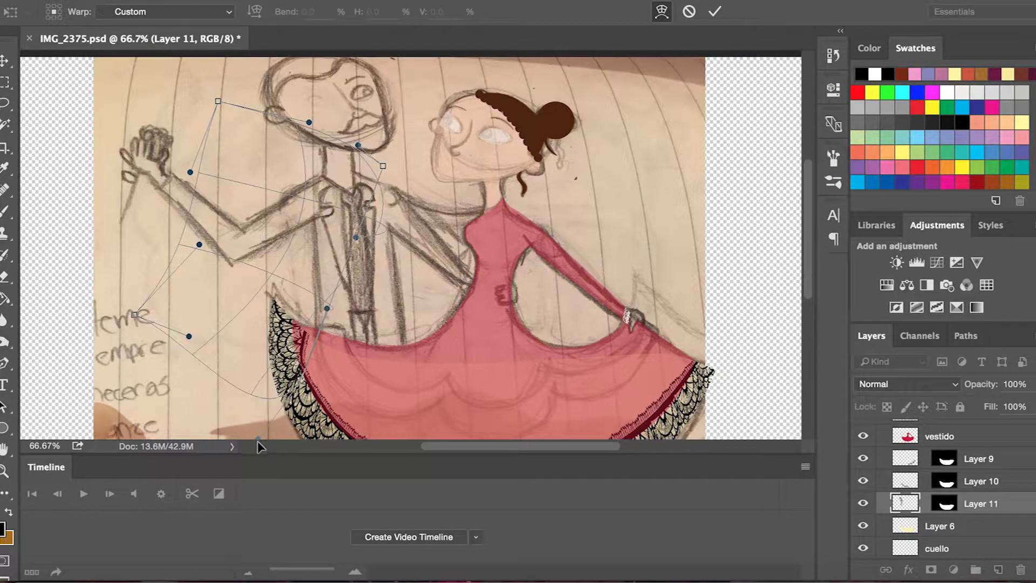
{"action": "mouse_move", "coordinate": [275, 277]}
{"action": "left_mouse_down"}
{"action": "mouse_move", "coordinate": [284, 261]}
{"action": "mouse_move", "coordinate": [269, 245]}
{"action": "left_mouse_up"}
{"action": "left_click_drag", "start_coordinate": [327, 307], "coordinate": [302, 280]}
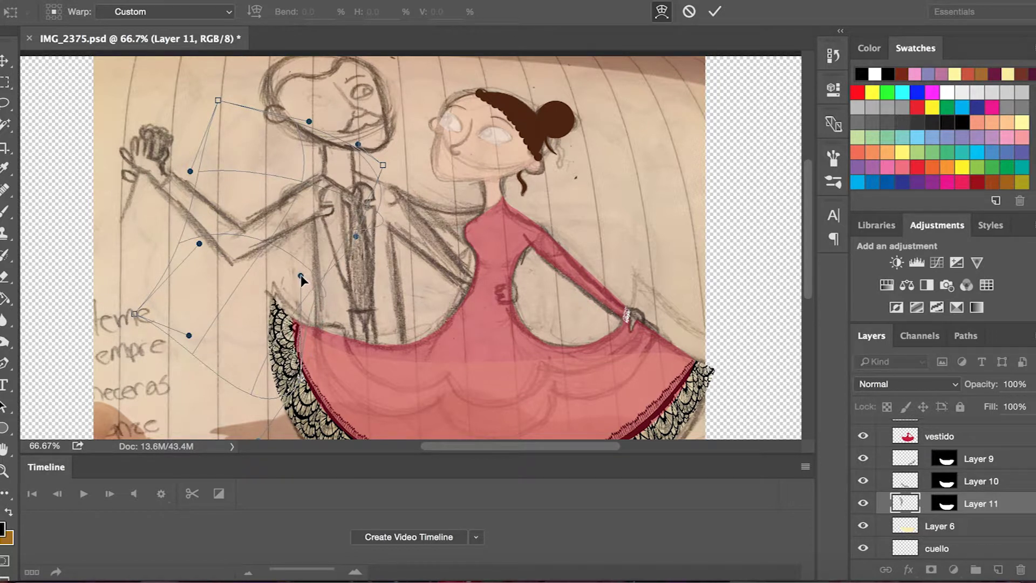
{"action": "key", "text": "Return"}
{"action": "scroll", "coordinate": [301, 275], "scroll_direction": "down", "scroll_amount": 5}
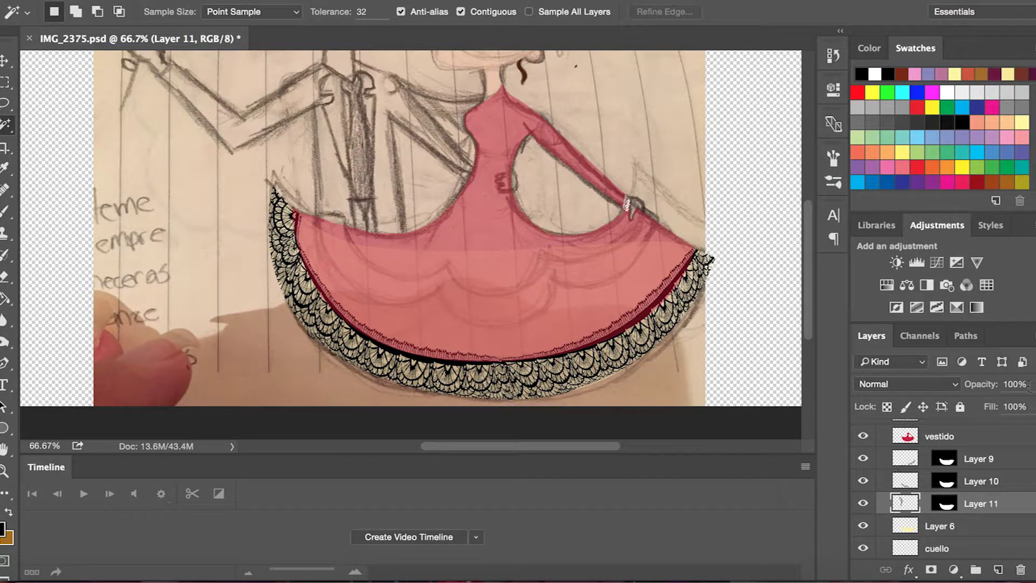
Step: Try Overlay blending on lace layers 11, 10 and 9, and set Layer 6 to 100% opacity
{"action": "left_click", "coordinate": [957, 387]}
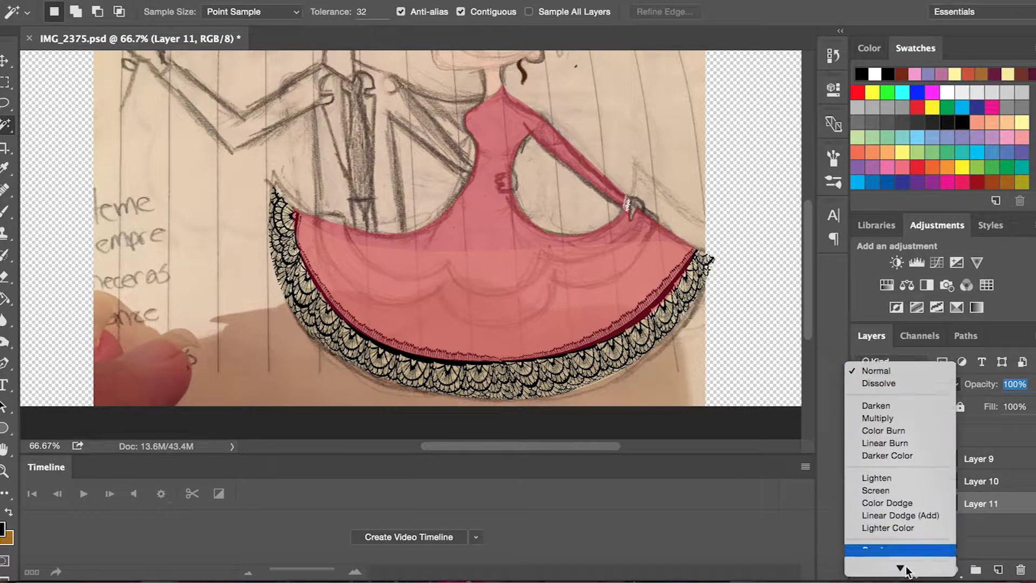
{"action": "left_click", "coordinate": [891, 460]}
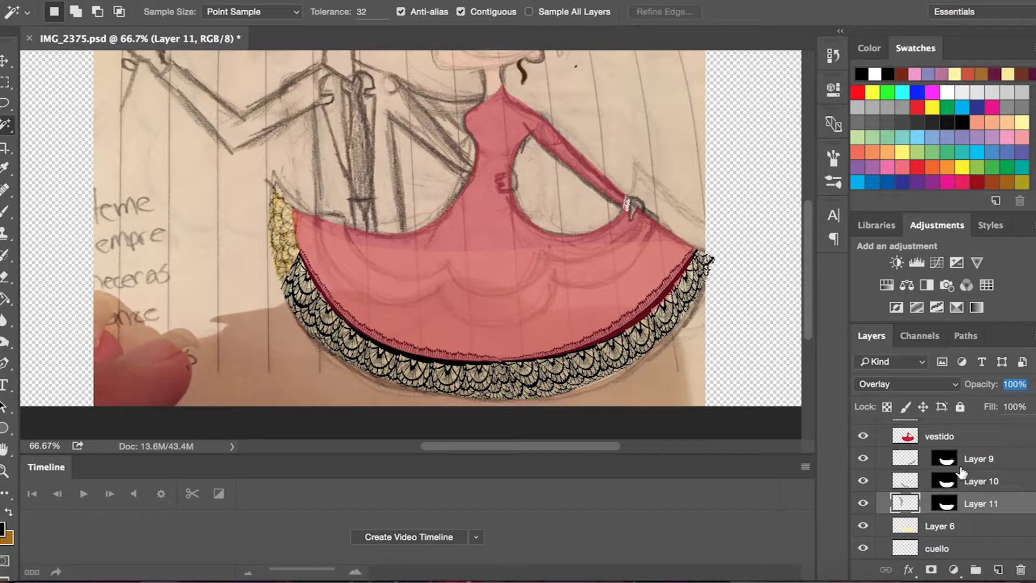
{"action": "left_click", "coordinate": [969, 483]}
{"action": "left_click", "coordinate": [958, 384]}
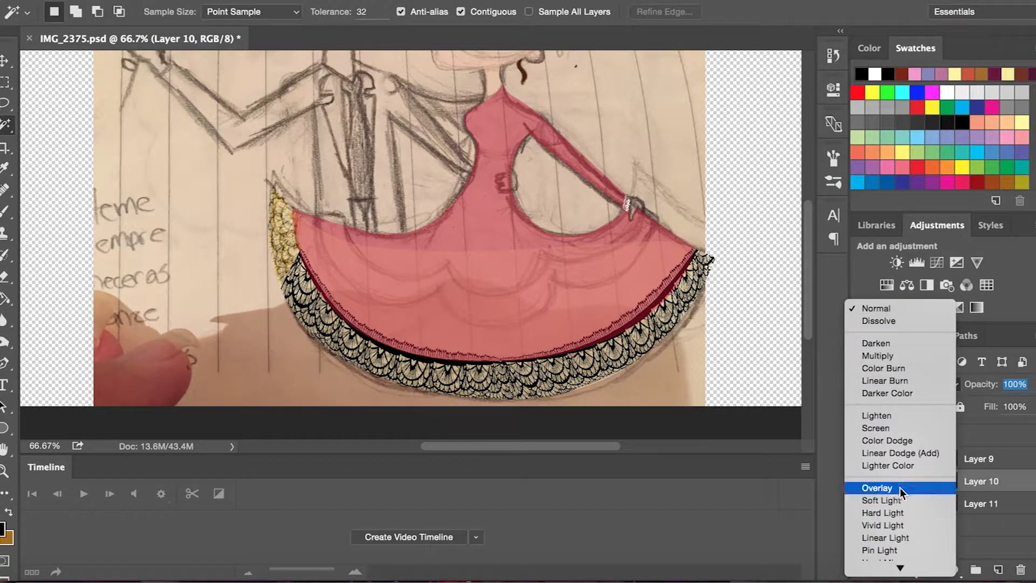
{"action": "left_click", "coordinate": [899, 488]}
{"action": "left_click", "coordinate": [978, 458]}
{"action": "left_click", "coordinate": [947, 387]}
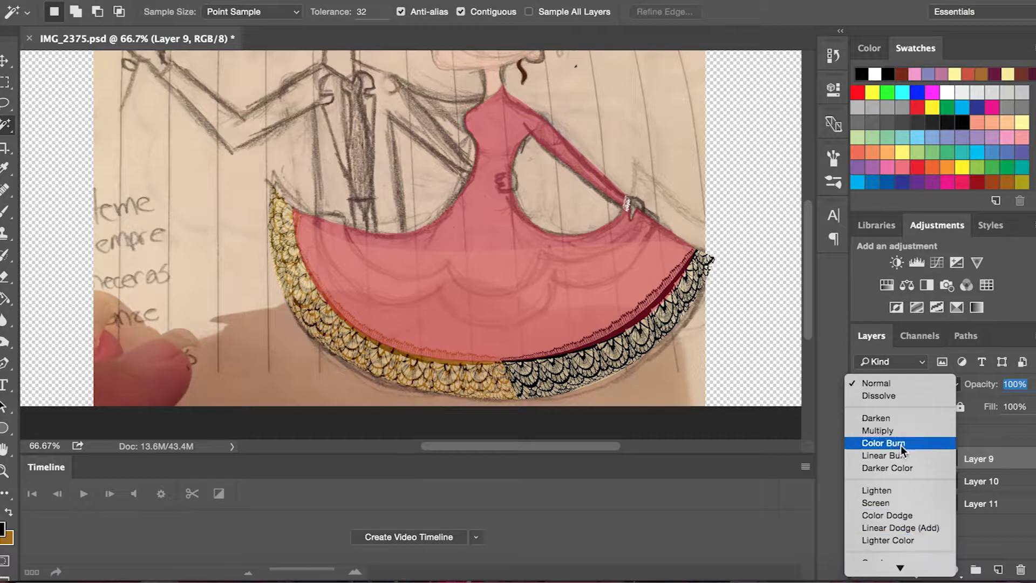
{"action": "left_click", "coordinate": [890, 461]}
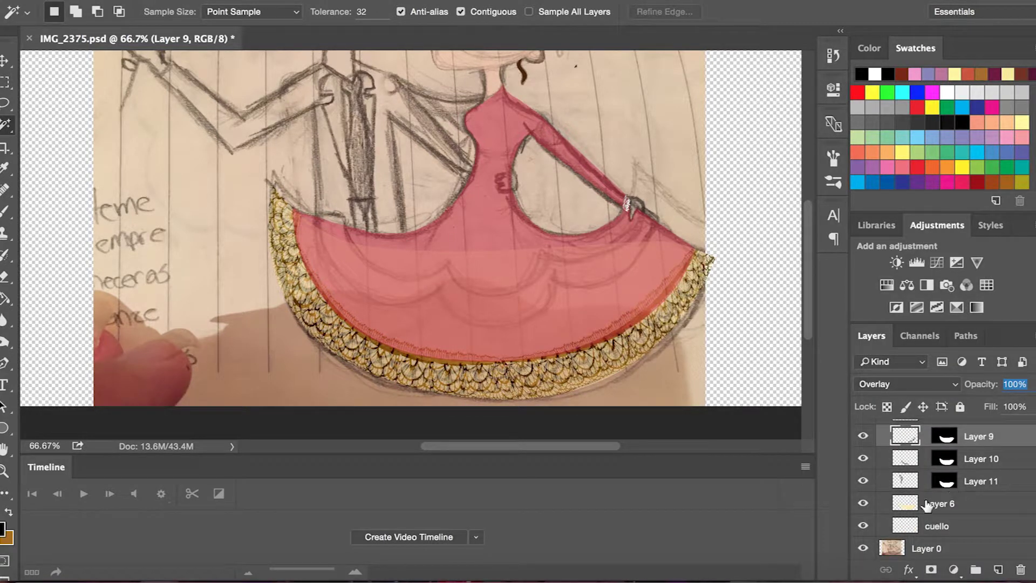
{"action": "left_click", "coordinate": [909, 504]}
{"action": "left_click", "coordinate": [1028, 384]}
{"action": "left_click_drag", "start_coordinate": [993, 404], "coordinate": [1033, 405]}
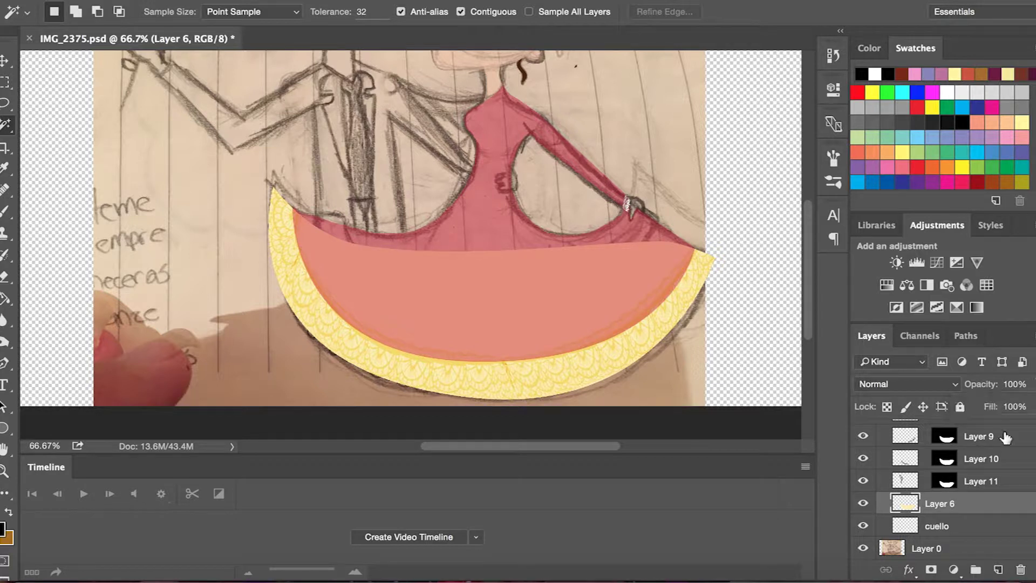
Step: Switch lace layers 11, 10 and 9 to Soft Light blending
{"action": "left_click", "coordinate": [982, 481]}
{"action": "left_click", "coordinate": [918, 384]}
{"action": "left_click", "coordinate": [915, 408]}
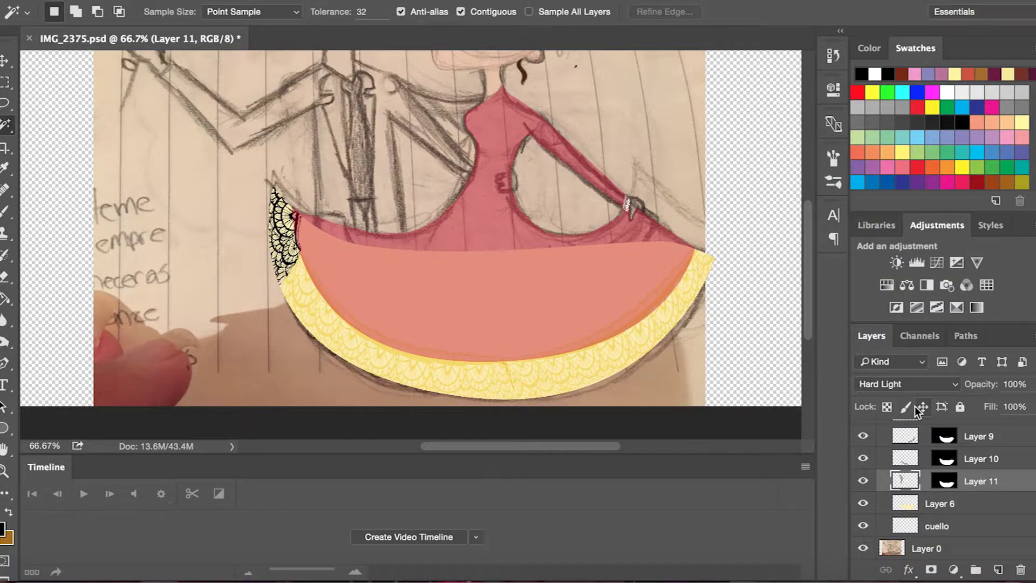
{"action": "left_click", "coordinate": [910, 385]}
{"action": "left_click", "coordinate": [902, 371]}
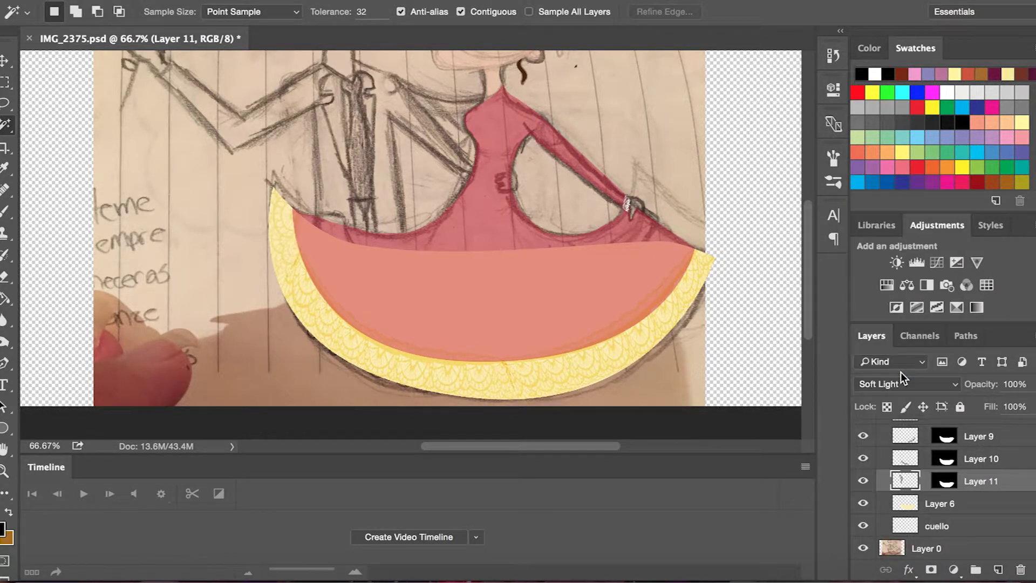
{"action": "left_click", "coordinate": [956, 459]}
{"action": "left_click", "coordinate": [943, 387]}
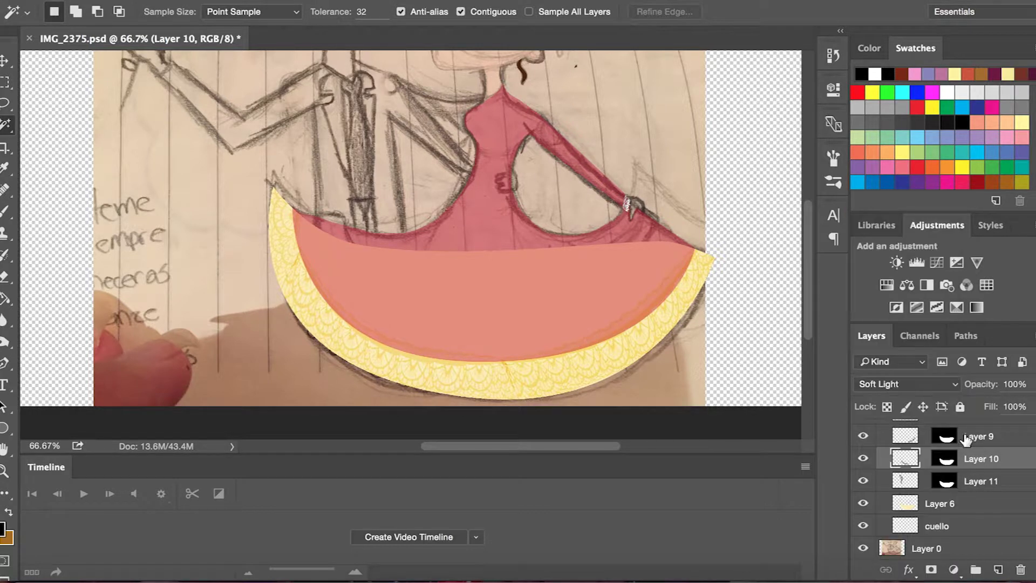
{"action": "left_click", "coordinate": [966, 438]}
{"action": "left_click", "coordinate": [943, 386]}
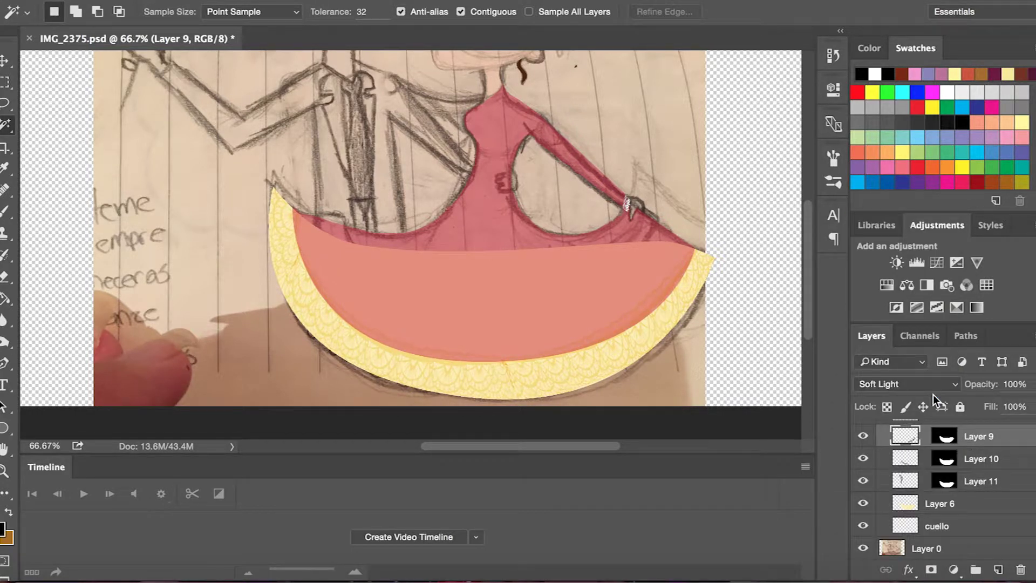
Step: Lower the Layer 6 skirt opacity to 45%
{"action": "left_click", "coordinate": [959, 504]}
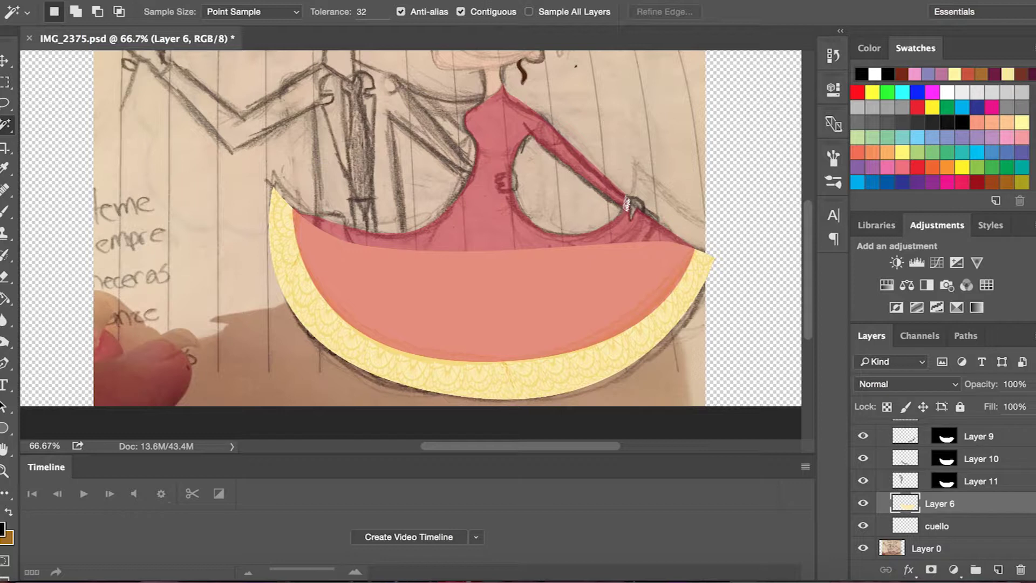
{"action": "left_click", "coordinate": [1032, 394]}
{"action": "left_click_drag", "start_coordinate": [1031, 403], "coordinate": [993, 403]}
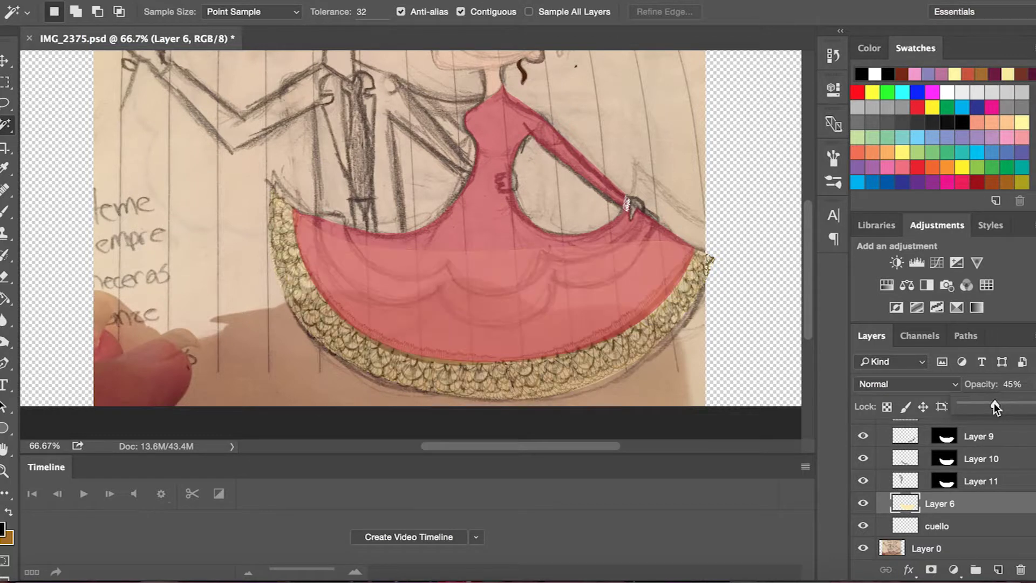
{"action": "scroll", "coordinate": [730, 321], "scroll_direction": "up", "scroll_amount": 2}
{"action": "scroll", "coordinate": [724, 316], "scroll_direction": "up", "scroll_amount": 1}
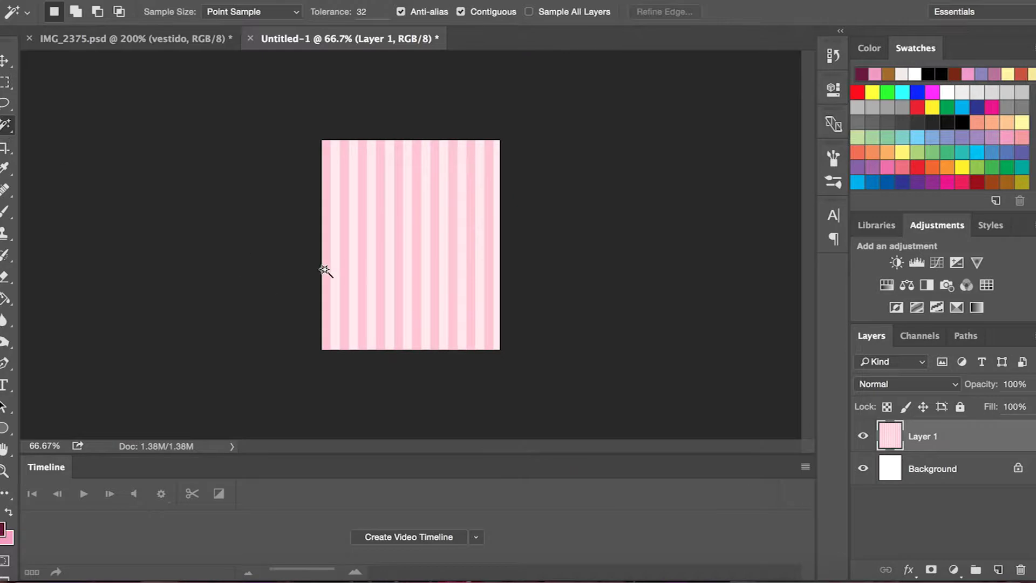
{"action": "left_click", "coordinate": [323, 268]}
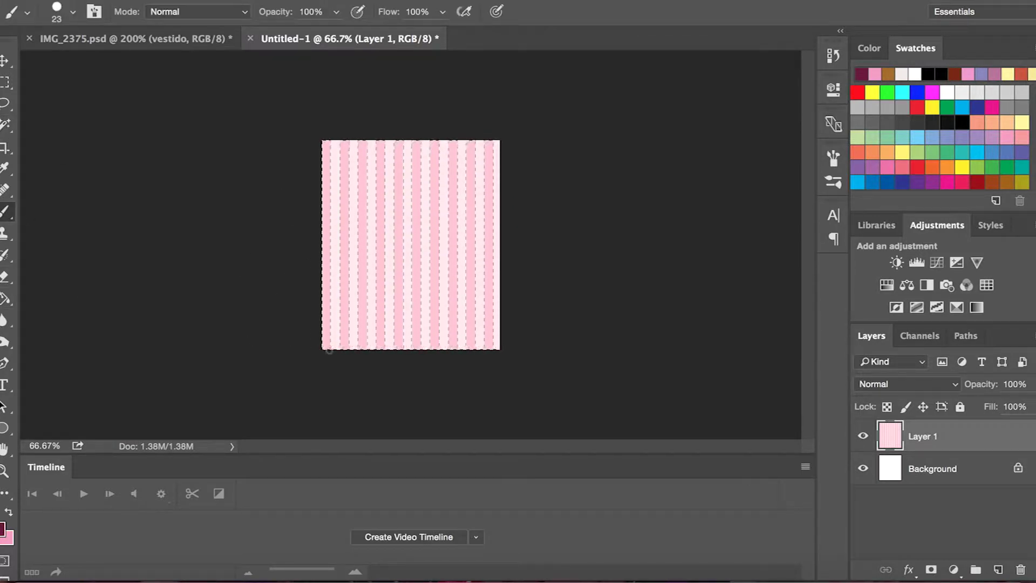
Step: Paint the selected stripes maroon with a 252 px brush so they alternate with pale pink
{"action": "left_click", "coordinate": [73, 12]}
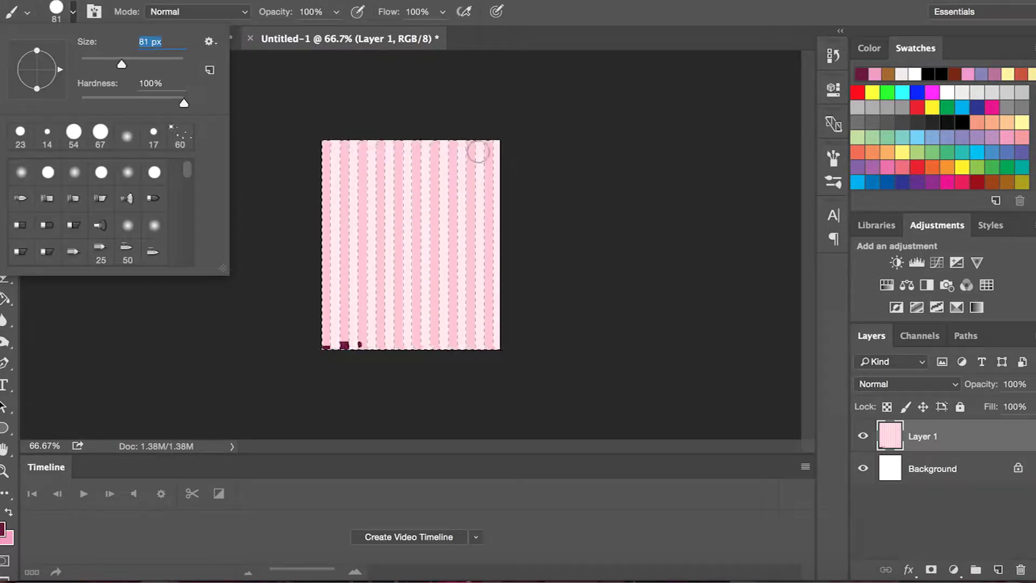
{"action": "left_click", "coordinate": [489, 151]}
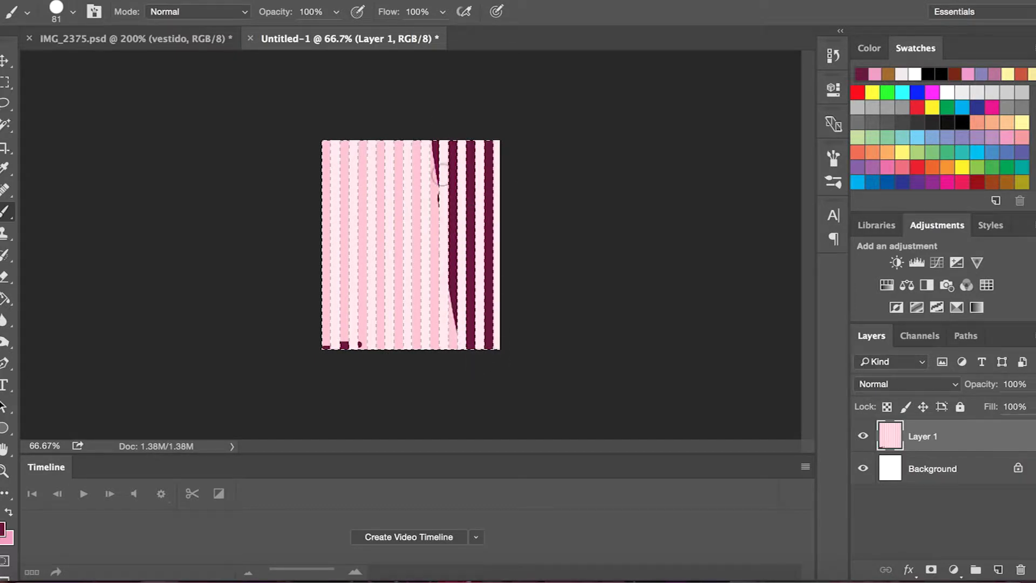
{"action": "left_click", "coordinate": [73, 11]}
{"action": "double_click", "coordinate": [146, 40]}
{"action": "type", "text": "252"}
{"action": "left_click_drag", "start_coordinate": [437, 156], "coordinate": [497, 270]}
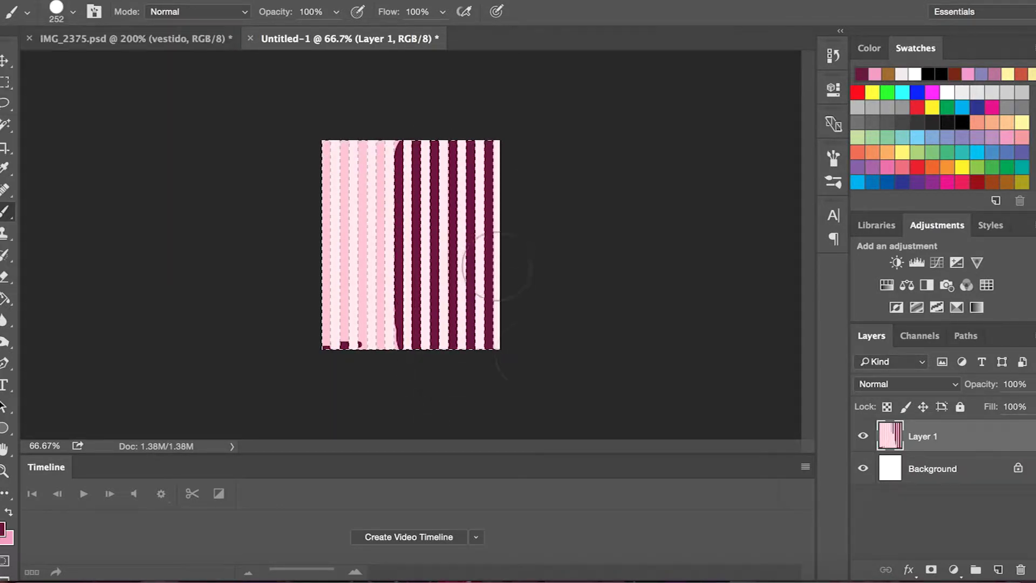
{"action": "left_click_drag", "start_coordinate": [433, 288], "coordinate": [375, 206]}
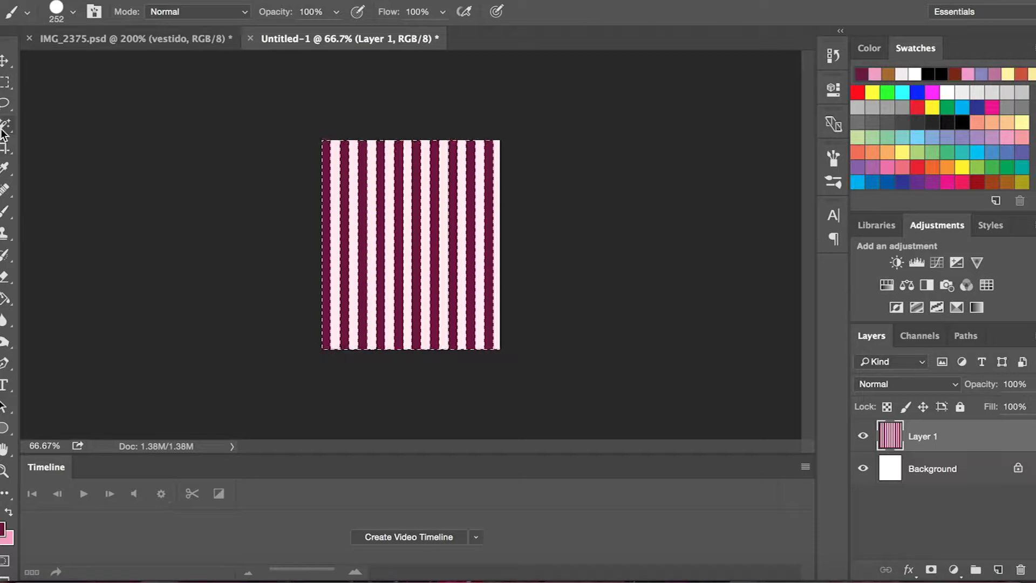
{"action": "key", "text": "w"}
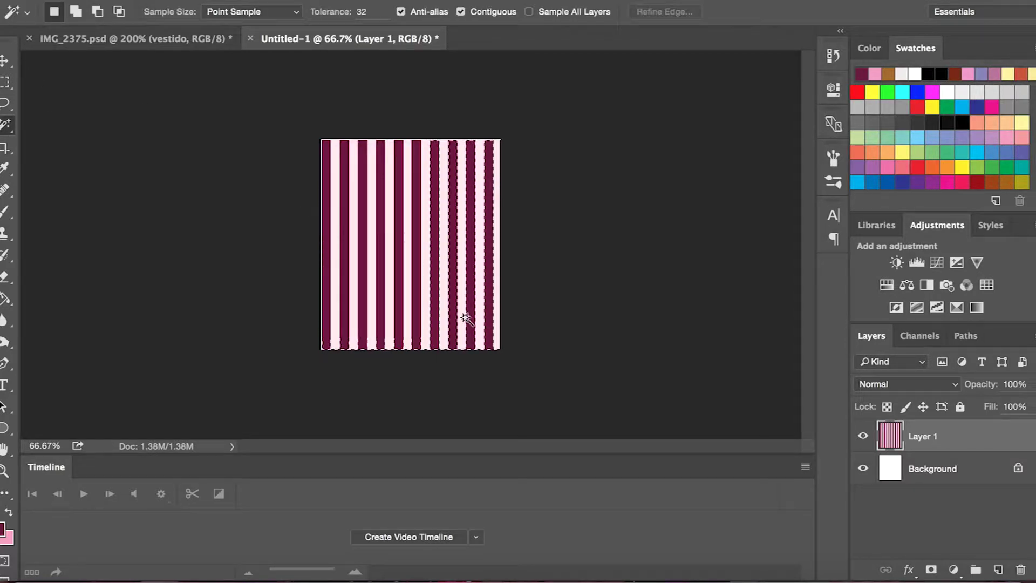
{"action": "left_click", "coordinate": [4, 83]}
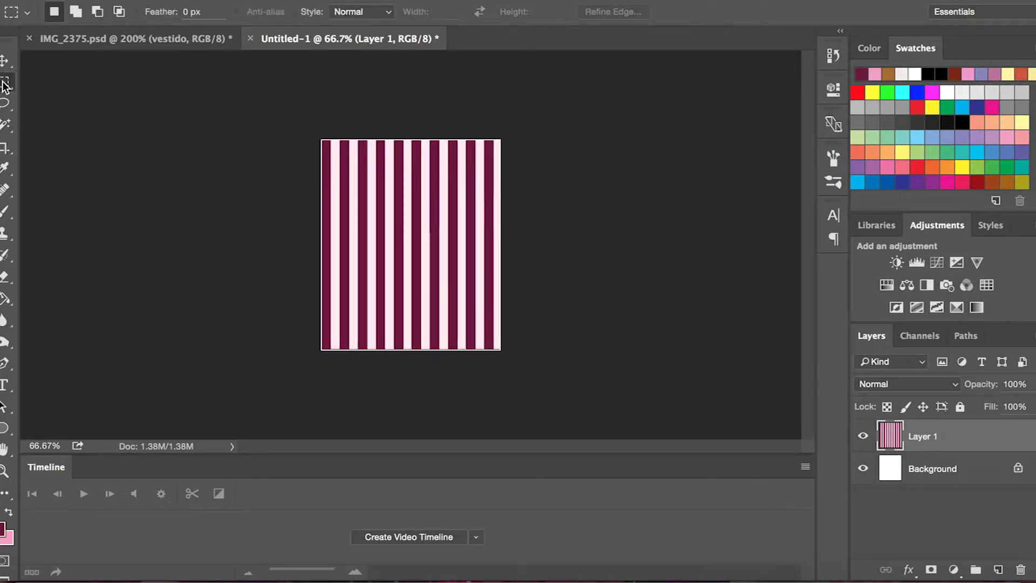
Step: In IMG_2375.psd, set vestido to 100% opacity and paint over its curved stripes in sampled red
{"action": "left_click", "coordinate": [162, 39]}
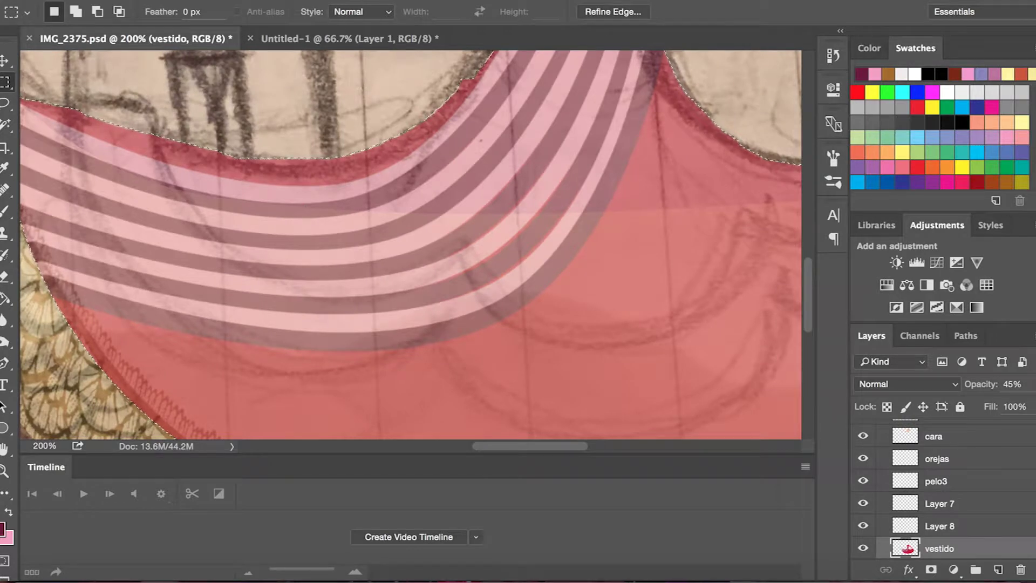
{"action": "left_click_drag", "start_coordinate": [1033, 405], "coordinate": [1034, 405]}
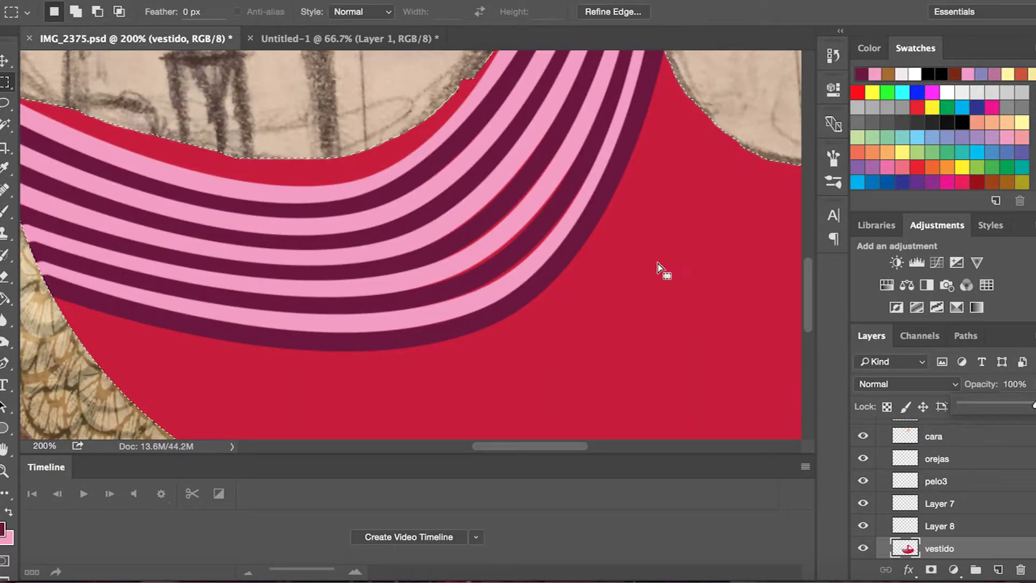
{"action": "scroll", "coordinate": [658, 268], "scroll_direction": "up", "scroll_amount": 5}
{"action": "left_click", "coordinate": [4, 169]}
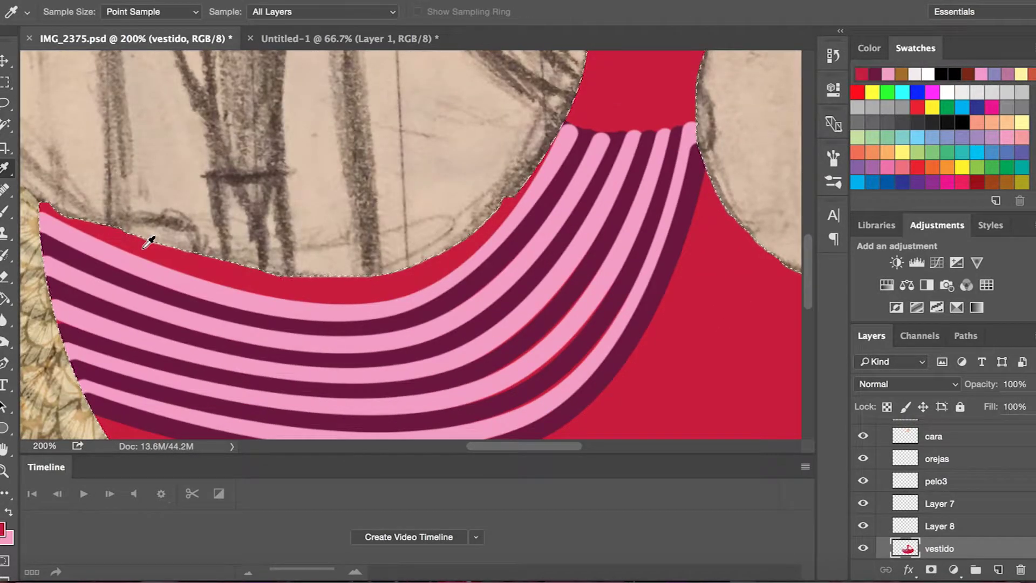
{"action": "left_click", "coordinate": [5, 213]}
{"action": "left_click_drag", "start_coordinate": [546, 186], "coordinate": [537, 279]}
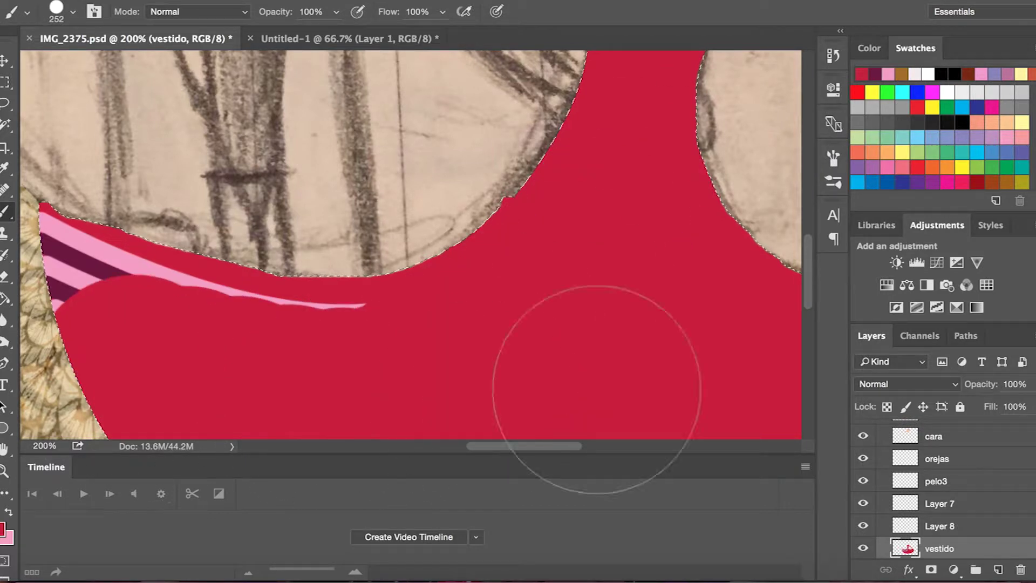
{"action": "scroll", "coordinate": [537, 280], "scroll_direction": "up", "scroll_amount": 2}
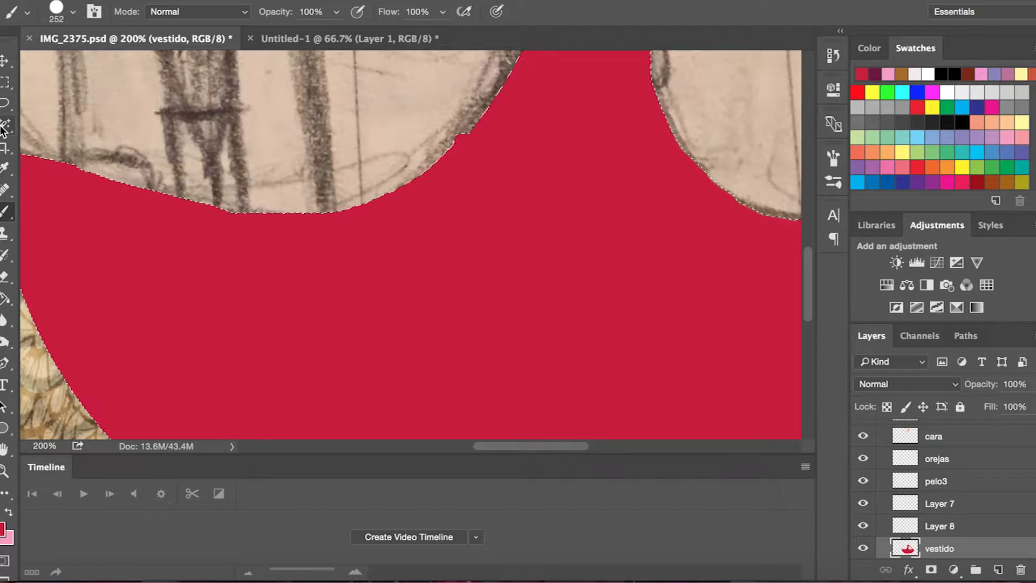
Step: Try pasting the stripes into the dress selection, then undo it
{"action": "left_click", "coordinate": [165, 2]}
{"action": "left_click", "coordinate": [421, 155]}
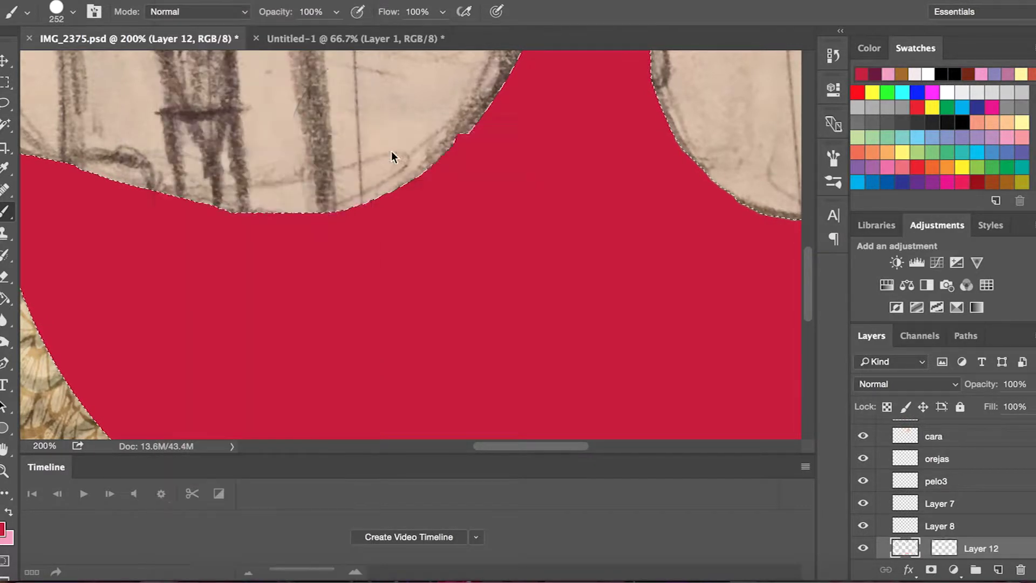
{"action": "left_click", "coordinate": [164, 1]}
{"action": "left_click", "coordinate": [205, 14]}
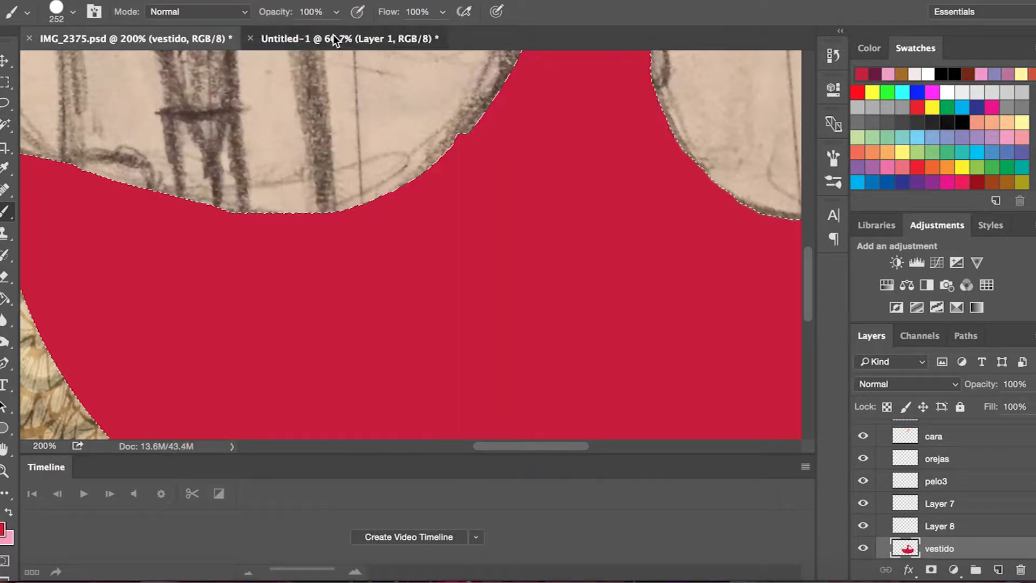
{"action": "left_click", "coordinate": [335, 38]}
Step: Select the maroon-and-pink stripes and paste them into the dress selection in IMG_2375.psd
{"action": "left_click", "coordinate": [5, 85]}
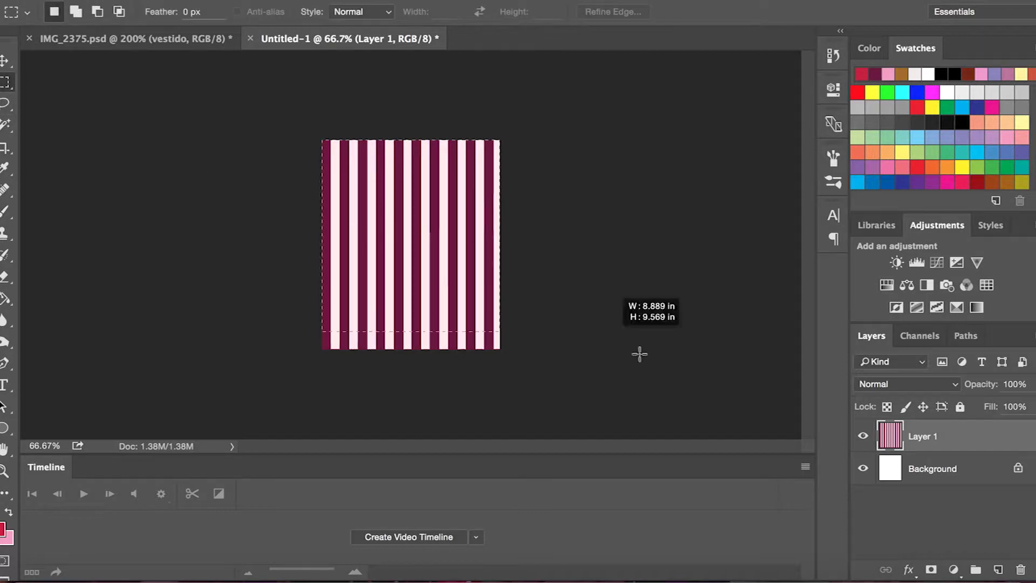
{"action": "left_click", "coordinate": [172, 39]}
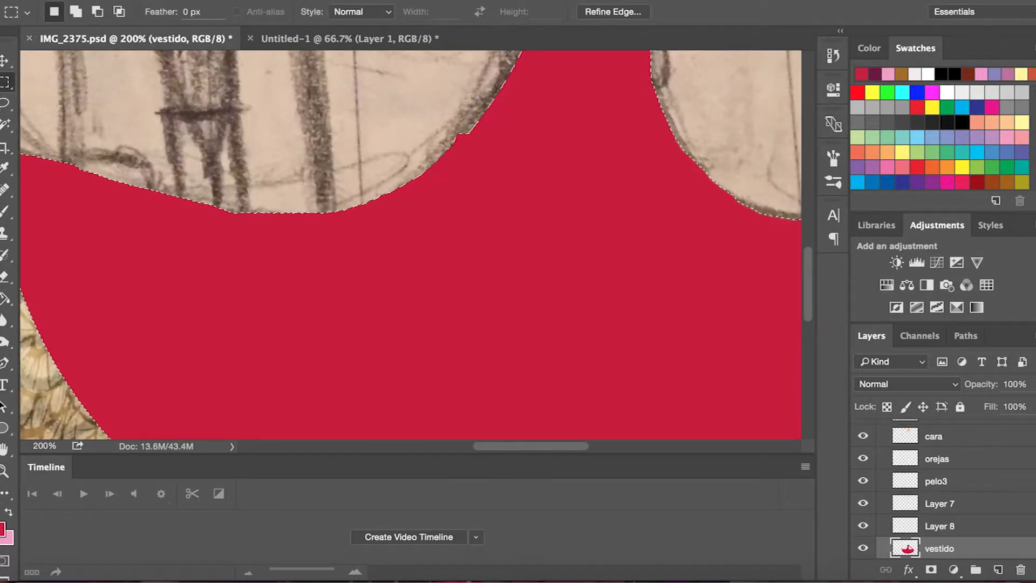
{"action": "left_click", "coordinate": [165, 2]}
{"action": "left_click", "coordinate": [384, 151]}
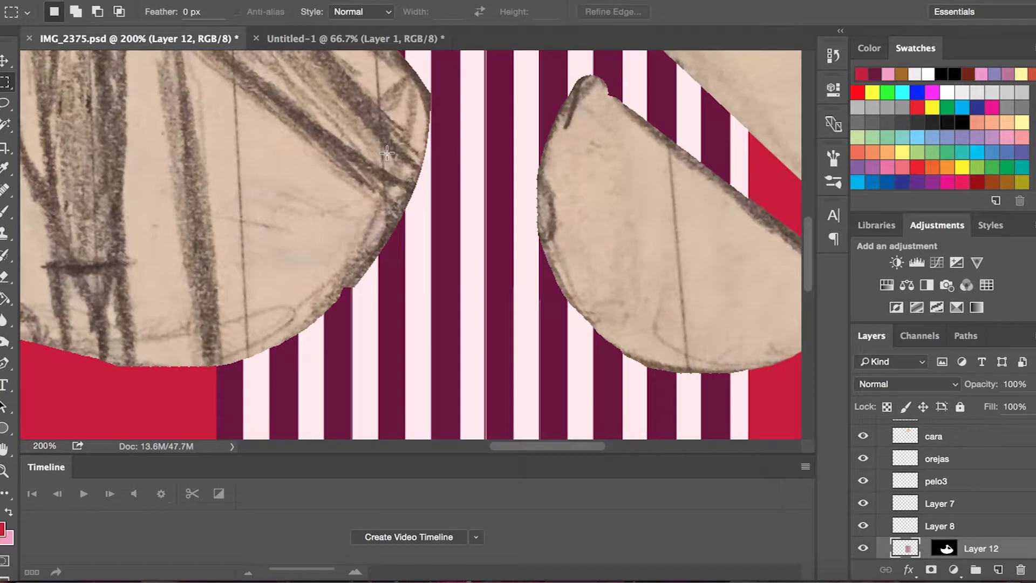
Step: Scale the pasted stripe layer to roughly 78% by 88% to fit the skirt
{"action": "key", "text": "ctrl+t"}
{"action": "mouse_move", "coordinate": [565, 376]}
{"action": "left_mouse_down"}
{"action": "mouse_move", "coordinate": [456, 334]}
{"action": "mouse_move", "coordinate": [513, 273]}
{"action": "left_mouse_up"}
{"action": "scroll", "coordinate": [513, 273], "scroll_direction": "down", "scroll_amount": 5}
{"action": "scroll", "coordinate": [513, 273], "scroll_direction": "right", "scroll_amount": 3}
{"action": "scroll", "coordinate": [482, 210], "scroll_direction": "down", "scroll_amount": 3}
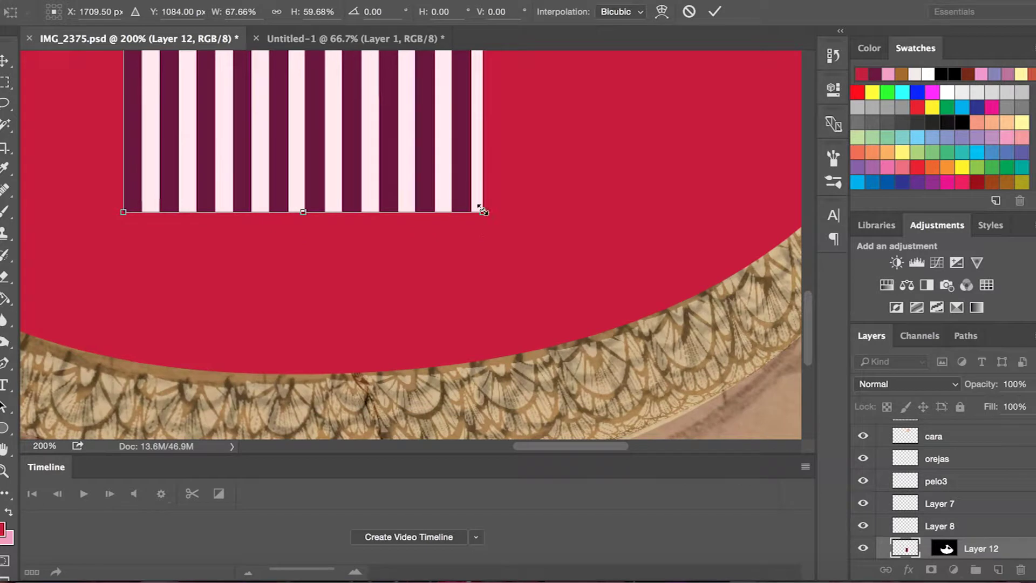
{"action": "left_click_drag", "start_coordinate": [482, 210], "coordinate": [538, 390]}
{"action": "scroll", "coordinate": [536, 389], "scroll_direction": "up", "scroll_amount": 5}
{"action": "scroll", "coordinate": [536, 390], "scroll_direction": "right", "scroll_amount": 2}
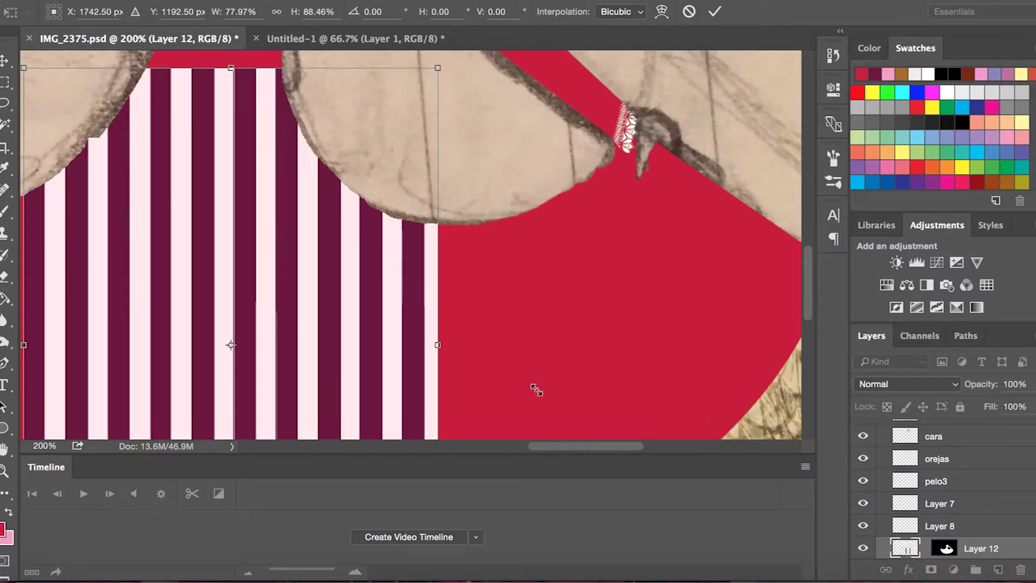
Step: Skew the stripe layer, slanting its right and bottom edges across the skirt
{"action": "scroll", "coordinate": [537, 390], "scroll_direction": "down", "scroll_amount": 5}
{"action": "scroll", "coordinate": [537, 390], "scroll_direction": "left", "scroll_amount": 2}
{"action": "left_click", "coordinate": [178, 0]}
{"action": "mouse_move", "coordinate": [202, 322]}
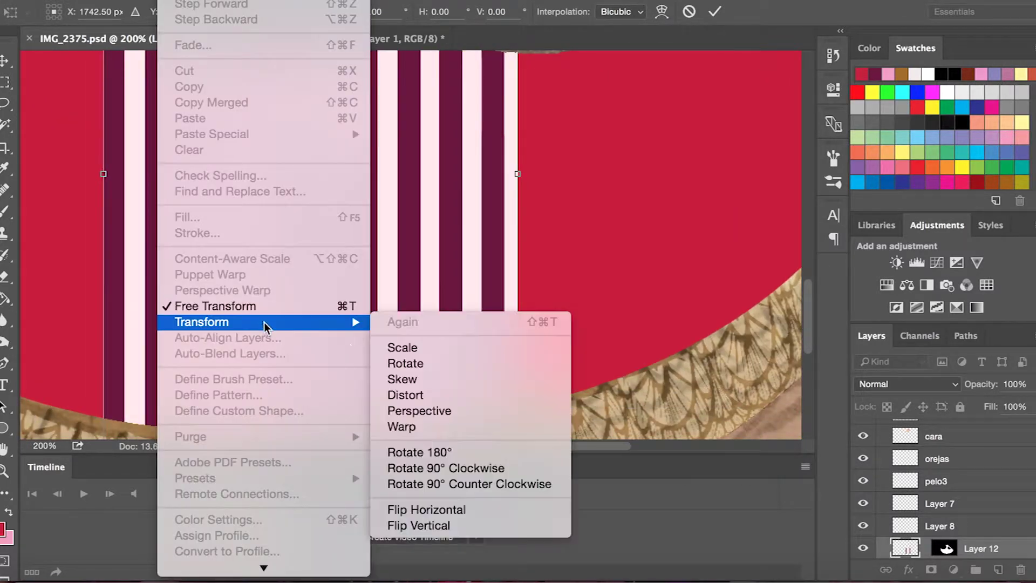
{"action": "left_click", "coordinate": [419, 380]}
{"action": "scroll", "coordinate": [478, 204], "scroll_direction": "right", "scroll_amount": 2}
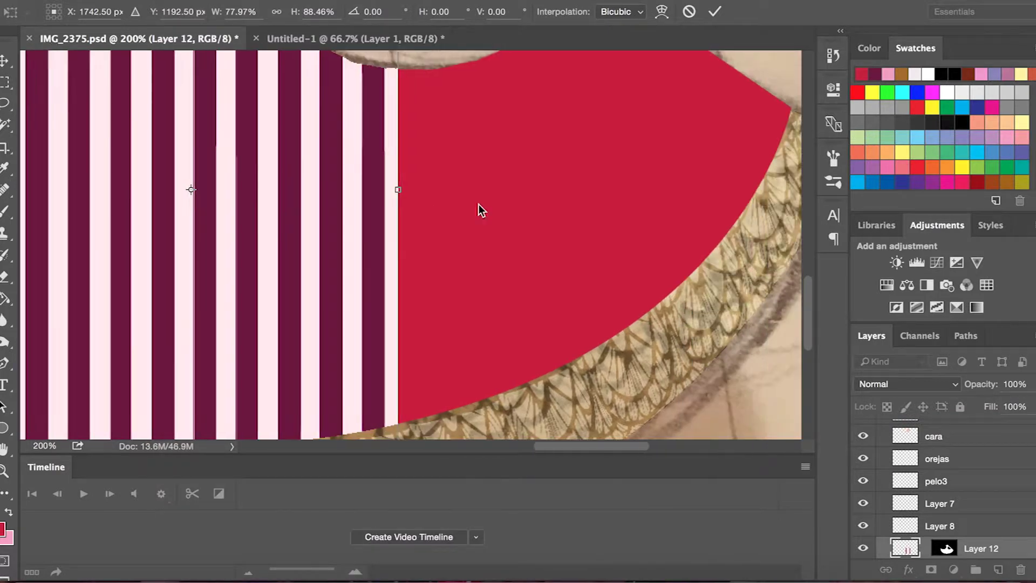
{"action": "left_click_drag", "start_coordinate": [400, 190], "coordinate": [501, 173]}
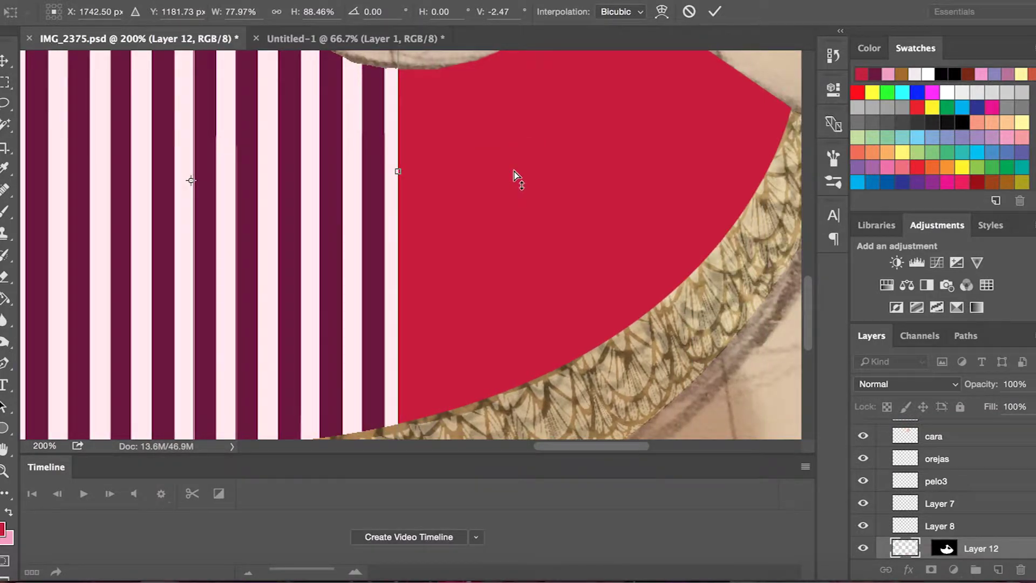
{"action": "scroll", "coordinate": [502, 248], "scroll_direction": "down", "scroll_amount": 3}
{"action": "left_click_drag", "start_coordinate": [493, 323], "coordinate": [710, 229]}
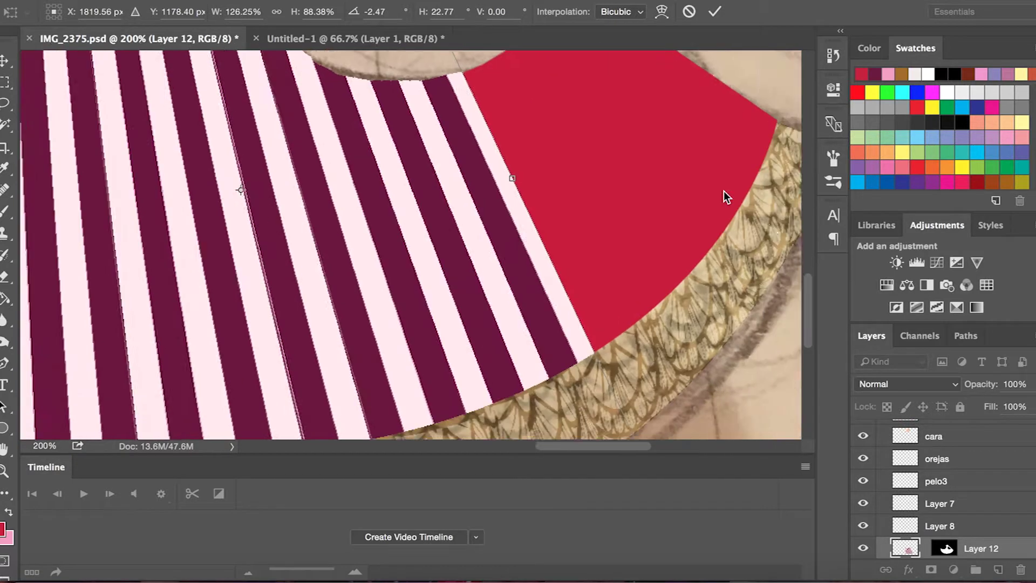
Step: Keep skewing and widening the stripes to about 164% wide at roughly -21°
{"action": "left_click_drag", "start_coordinate": [710, 229], "coordinate": [567, 312]}
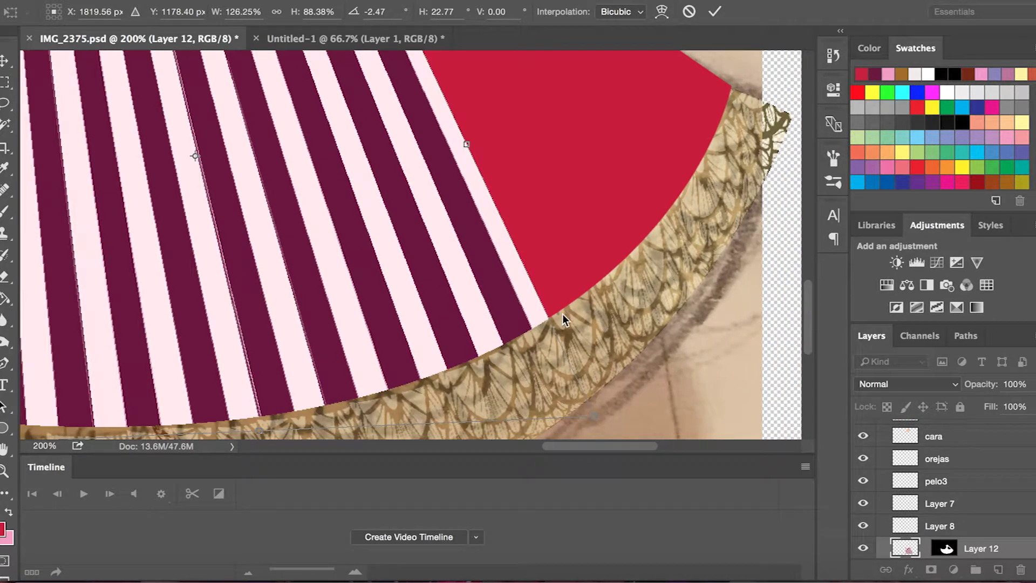
{"action": "left_click_drag", "start_coordinate": [595, 420], "coordinate": [762, 174]}
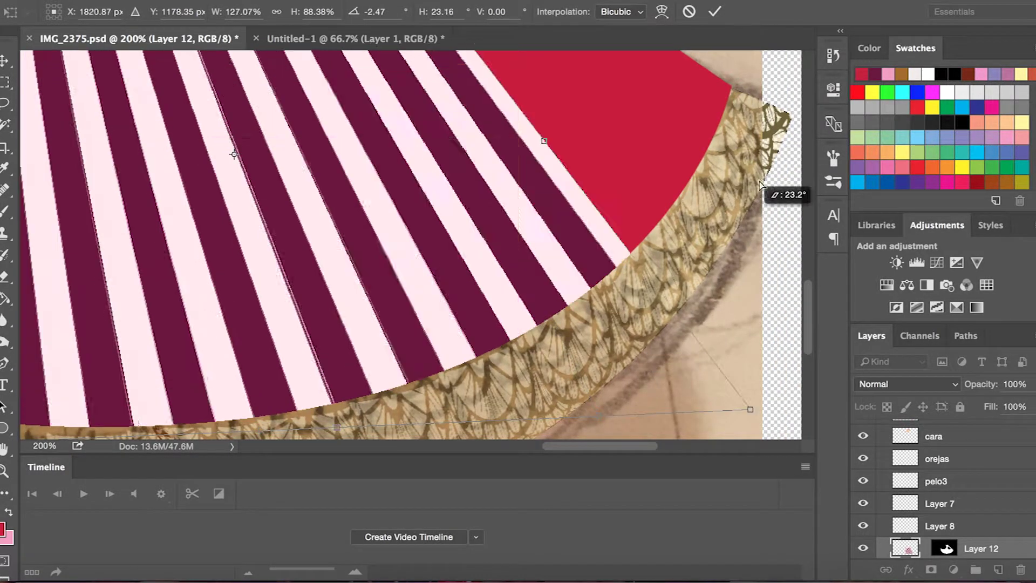
{"action": "left_click_drag", "start_coordinate": [775, 359], "coordinate": [738, 232]}
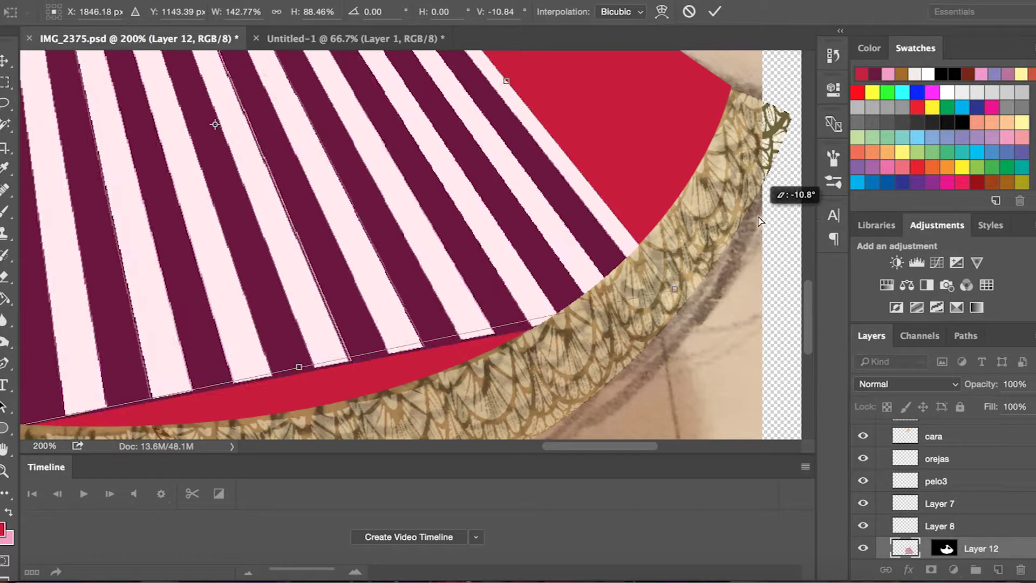
{"action": "left_click_drag", "start_coordinate": [673, 290], "coordinate": [741, 56]}
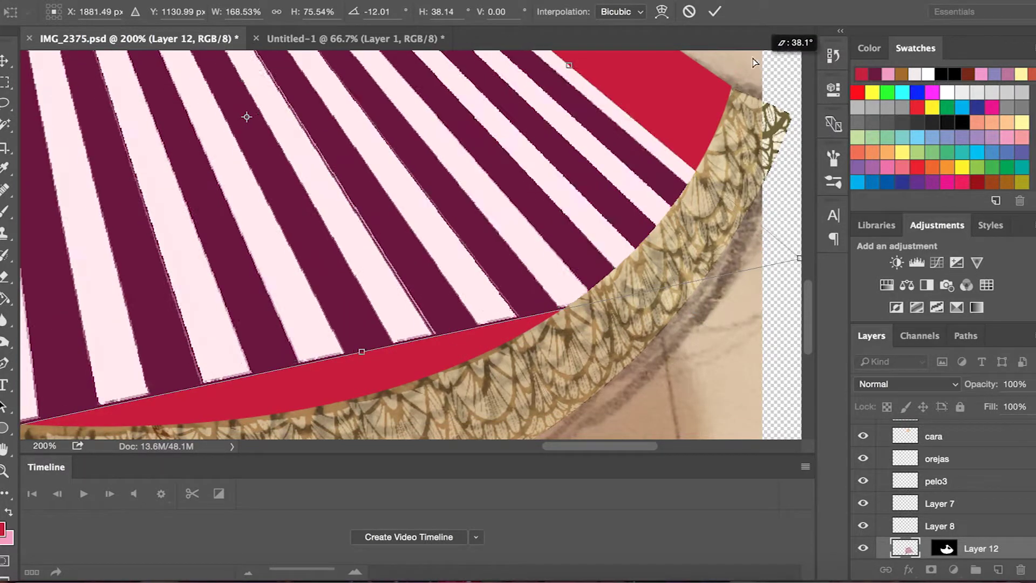
{"action": "mouse_move", "coordinate": [584, 179]}
{"action": "left_mouse_down"}
{"action": "mouse_move", "coordinate": [747, 68]}
{"action": "mouse_move", "coordinate": [599, 237]}
{"action": "left_mouse_up"}
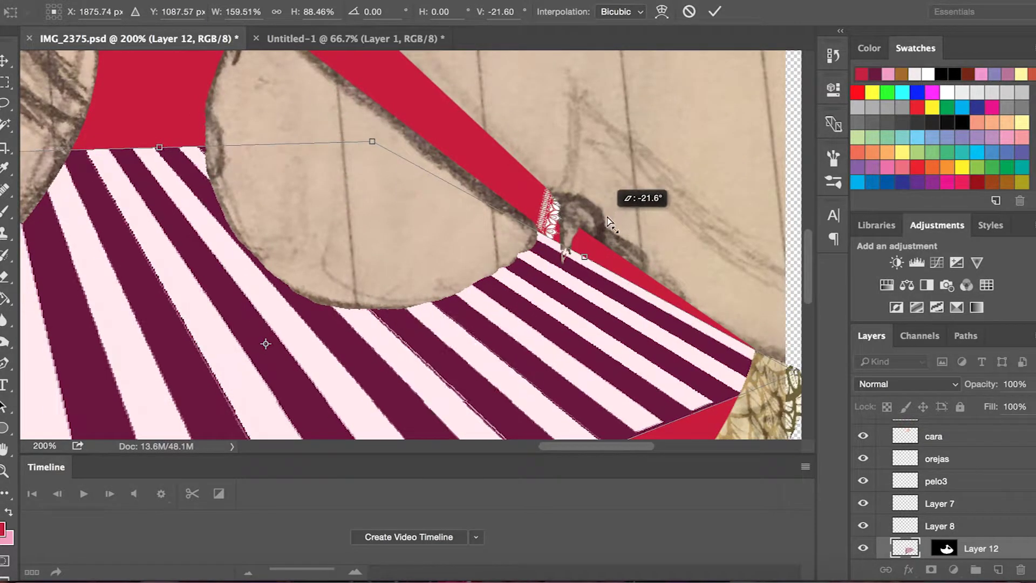
{"action": "mouse_move", "coordinate": [599, 237]}
{"action": "left_mouse_down"}
{"action": "mouse_move", "coordinate": [679, 364]}
{"action": "mouse_move", "coordinate": [691, 341]}
{"action": "left_mouse_up"}
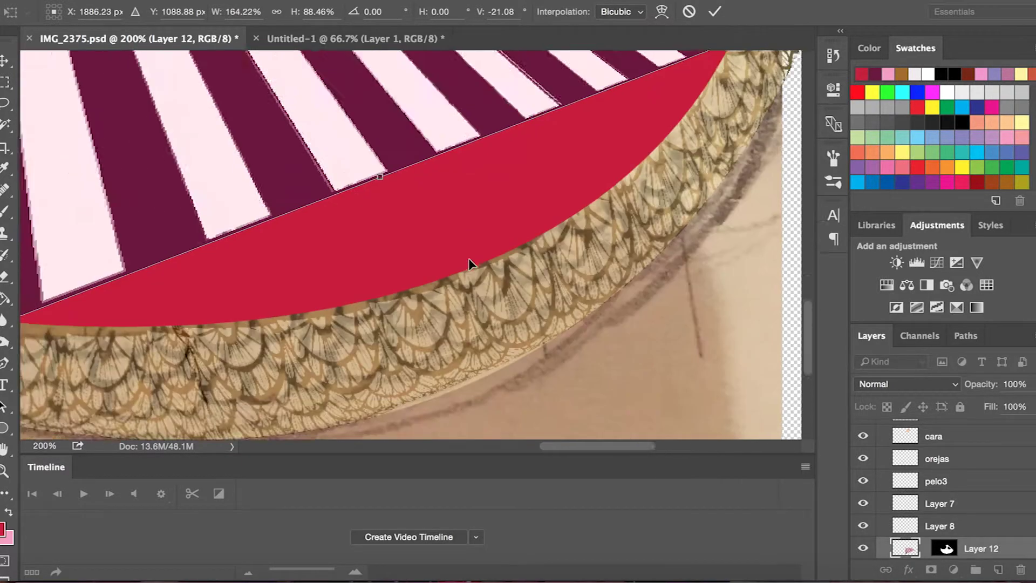
{"action": "mouse_move", "coordinate": [488, 211]}
{"action": "left_mouse_down"}
{"action": "mouse_move", "coordinate": [411, 158]}
{"action": "mouse_move", "coordinate": [398, 194]}
{"action": "left_mouse_up"}
{"action": "left_click", "coordinate": [141, 0]}
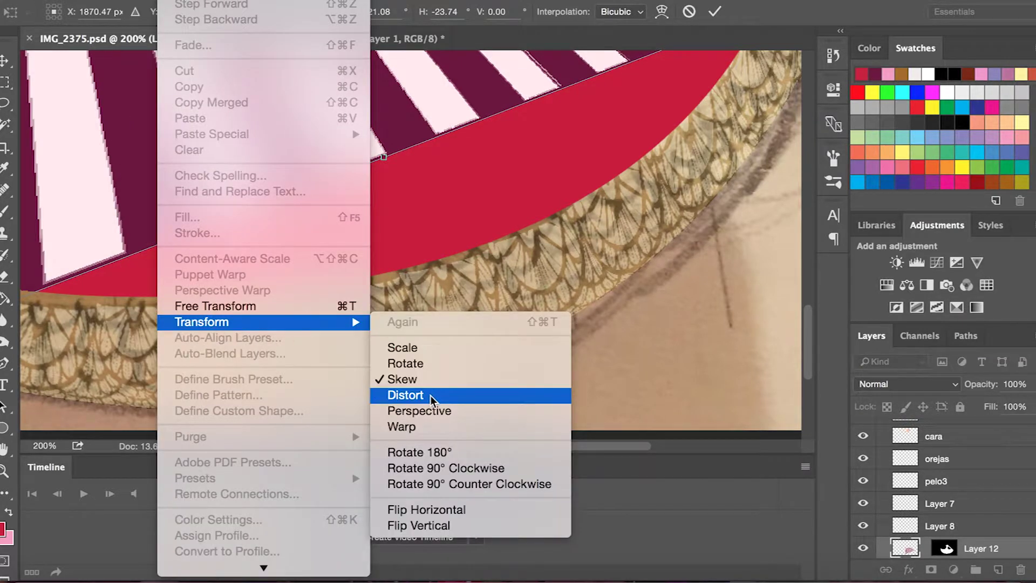
Step: Distort the stripe layer's corners so the stripes slant over the red band, about 203% wide, -25°
{"action": "left_click", "coordinate": [427, 397]}
{"action": "left_click_drag", "start_coordinate": [384, 158], "coordinate": [441, 276]}
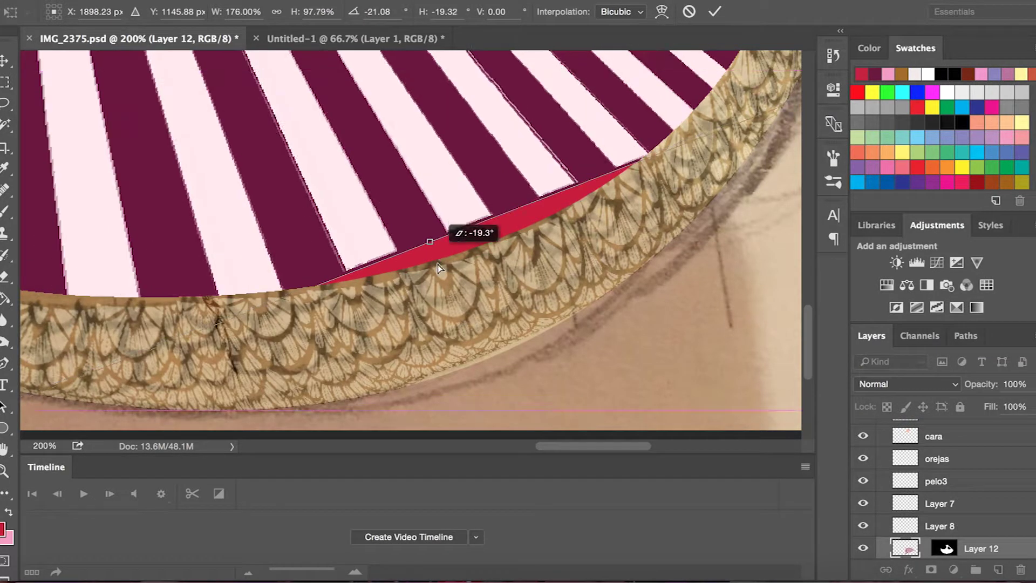
{"action": "scroll", "coordinate": [441, 277], "scroll_direction": "up", "scroll_amount": 3}
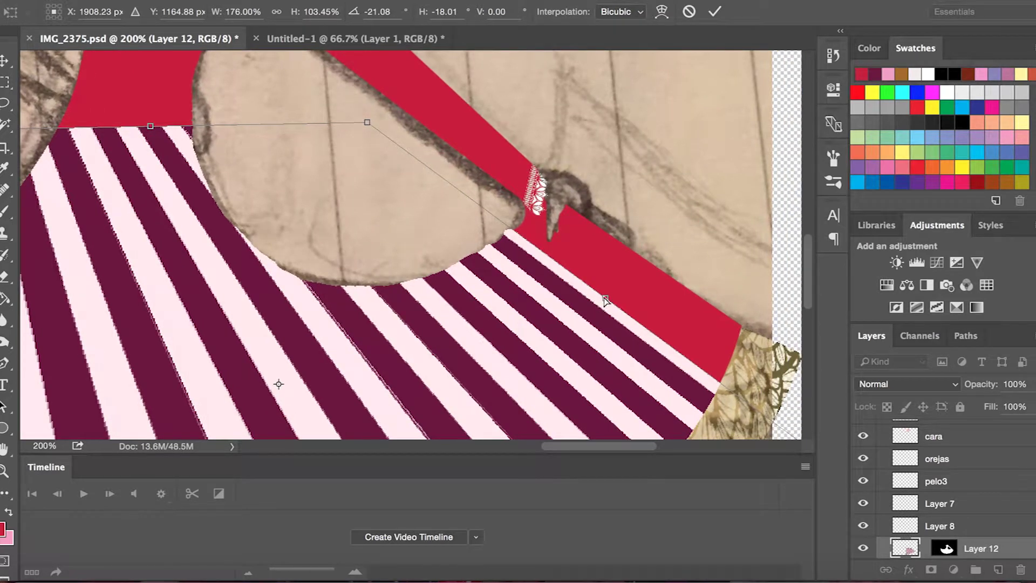
{"action": "left_click_drag", "start_coordinate": [606, 300], "coordinate": [655, 266]}
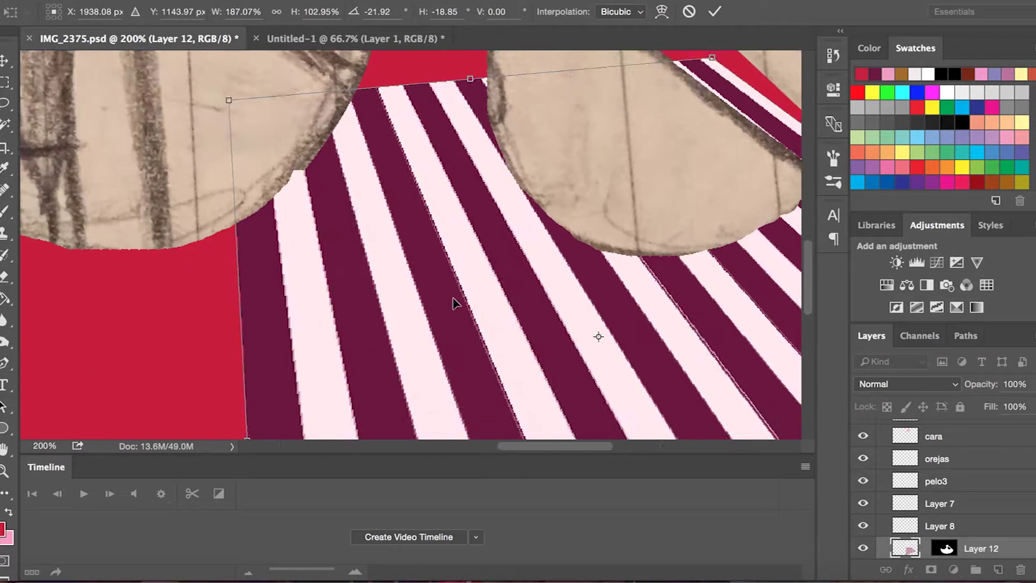
{"action": "scroll", "coordinate": [540, 281], "scroll_direction": "down", "scroll_amount": 3}
{"action": "scroll", "coordinate": [540, 280], "scroll_direction": "left", "scroll_amount": 2}
{"action": "mouse_move", "coordinate": [382, 248]}
{"action": "left_mouse_down"}
{"action": "mouse_move", "coordinate": [222, 233]}
{"action": "mouse_move", "coordinate": [326, 340]}
{"action": "left_mouse_up"}
Step: Switch the stripe layer's transform to a Warp grid
{"action": "scroll", "coordinate": [386, 371], "scroll_direction": "right", "scroll_amount": 5}
{"action": "scroll", "coordinate": [387, 371], "scroll_direction": "down", "scroll_amount": 3}
{"action": "scroll", "coordinate": [387, 371], "scroll_direction": "up", "scroll_amount": 5}
{"action": "scroll", "coordinate": [387, 372], "scroll_direction": "left", "scroll_amount": 2}
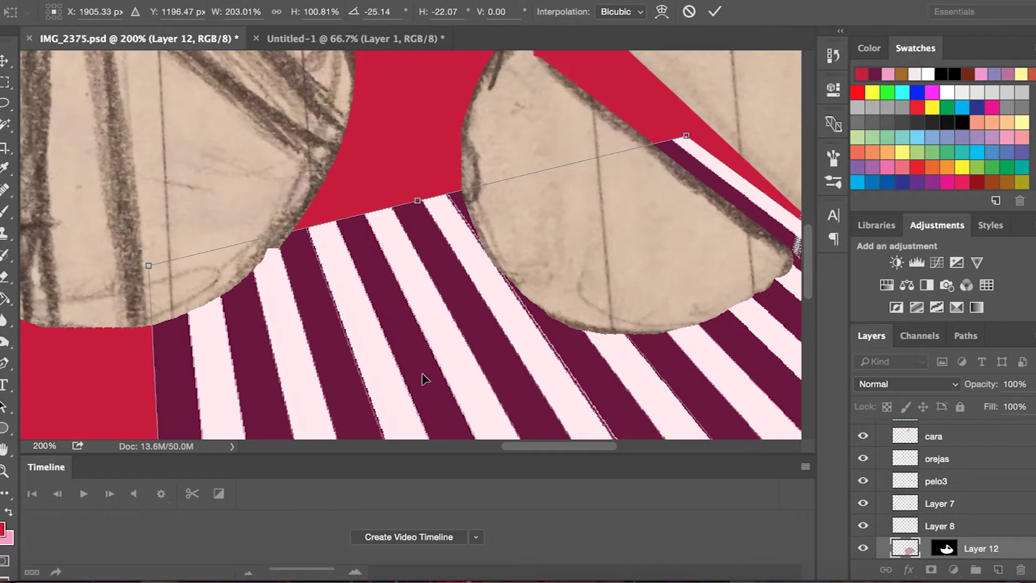
{"action": "scroll", "coordinate": [424, 377], "scroll_direction": "down", "scroll_amount": 3}
{"action": "scroll", "coordinate": [423, 377], "scroll_direction": "left", "scroll_amount": 3}
{"action": "left_click", "coordinate": [130, 0]}
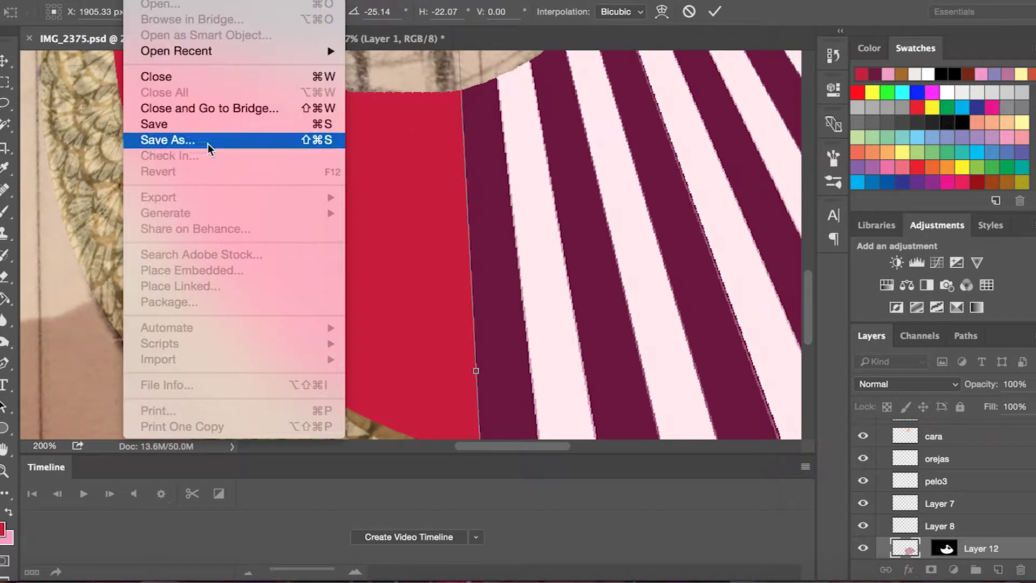
{"action": "left_click", "coordinate": [402, 423]}
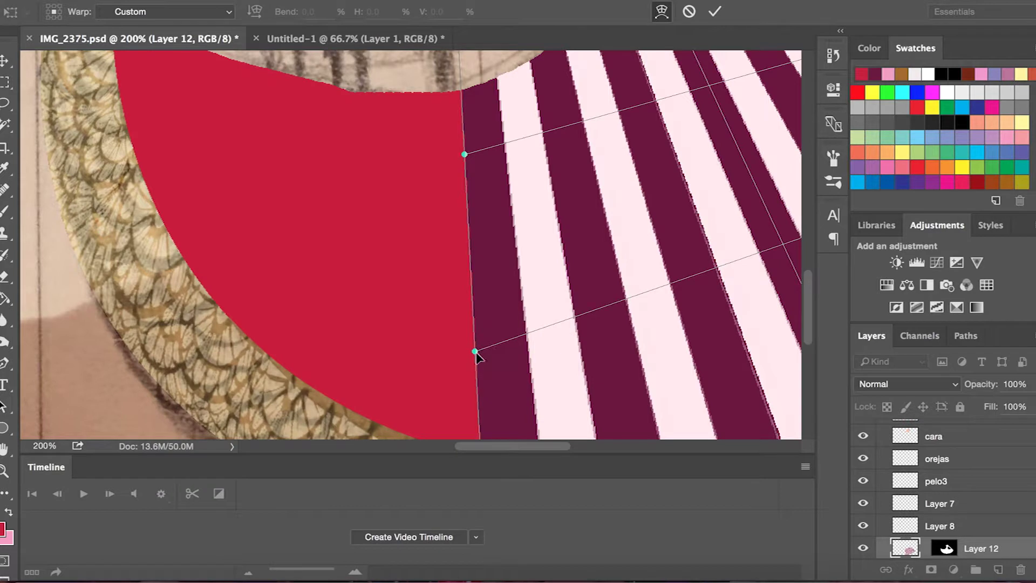
Step: Bend the warp mesh so the stripes curve along the red band's edge
{"action": "mouse_move", "coordinate": [302, 304]}
{"action": "left_mouse_down"}
{"action": "mouse_move", "coordinate": [234, 263]}
{"action": "mouse_move", "coordinate": [127, 92]}
{"action": "left_mouse_up"}
{"action": "scroll", "coordinate": [215, 211], "scroll_direction": "down", "scroll_amount": 5}
{"action": "scroll", "coordinate": [234, 244], "scroll_direction": "down", "scroll_amount": 3}
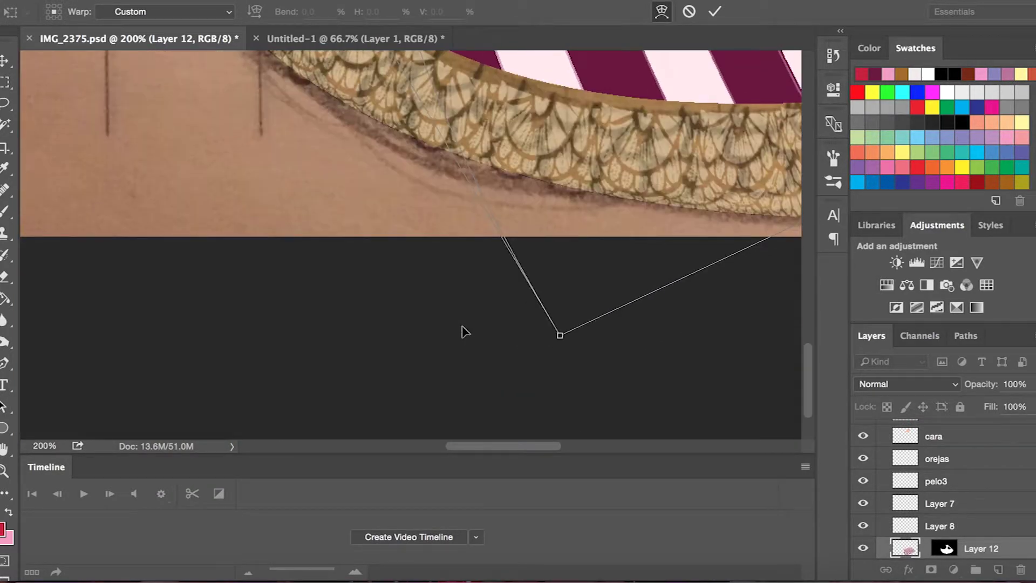
{"action": "mouse_move", "coordinate": [562, 340]}
{"action": "left_mouse_down"}
{"action": "mouse_move", "coordinate": [250, 185]}
{"action": "mouse_move", "coordinate": [347, 344]}
{"action": "mouse_move", "coordinate": [213, 165]}
{"action": "left_mouse_up"}
{"action": "scroll", "coordinate": [251, 180], "scroll_direction": "up", "scroll_amount": 4}
{"action": "scroll", "coordinate": [210, 151], "scroll_direction": "up", "scroll_amount": 4}
{"action": "left_click_drag", "start_coordinate": [291, 386], "coordinate": [258, 147]}
{"action": "scroll", "coordinate": [258, 147], "scroll_direction": "up", "scroll_amount": 3}
{"action": "scroll", "coordinate": [663, 268], "scroll_direction": "right", "scroll_amount": 4}
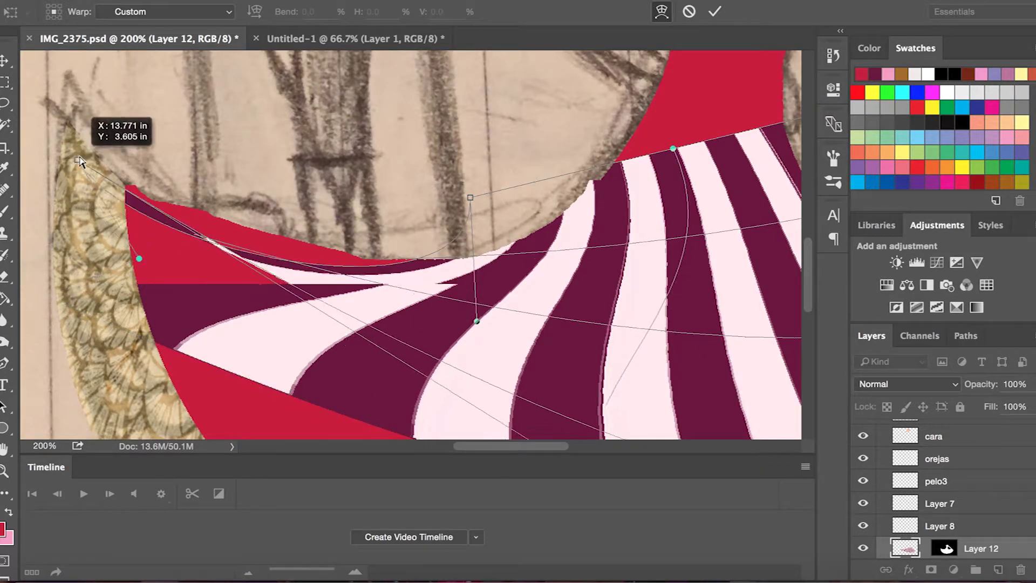
Step: Raise the left corner and curve the upper edge so stripes follow the scalloped skirt
{"action": "left_click_drag", "start_coordinate": [45, 296], "coordinate": [61, 291]}
{"action": "left_click_drag", "start_coordinate": [368, 289], "coordinate": [130, 114]}
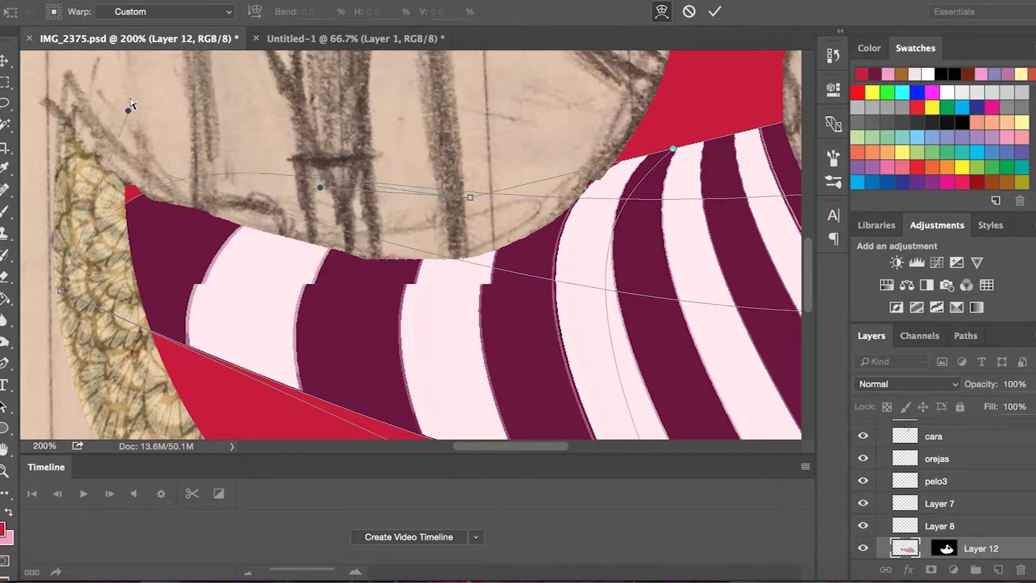
{"action": "left_click_drag", "start_coordinate": [130, 114], "coordinate": [210, 185]}
{"action": "left_click_drag", "start_coordinate": [61, 292], "coordinate": [68, 189]}
{"action": "scroll", "coordinate": [183, 322], "scroll_direction": "down", "scroll_amount": 10}
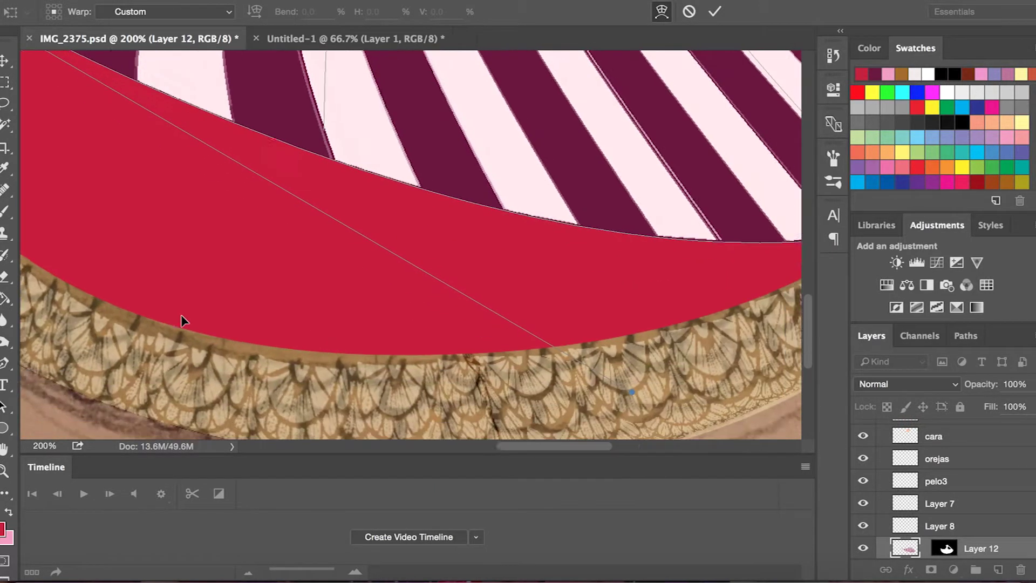
{"action": "scroll", "coordinate": [183, 322], "scroll_direction": "up", "scroll_amount": 2}
{"action": "scroll", "coordinate": [183, 321], "scroll_direction": "down", "scroll_amount": 3}
{"action": "scroll", "coordinate": [210, 321], "scroll_direction": "up", "scroll_amount": 5}
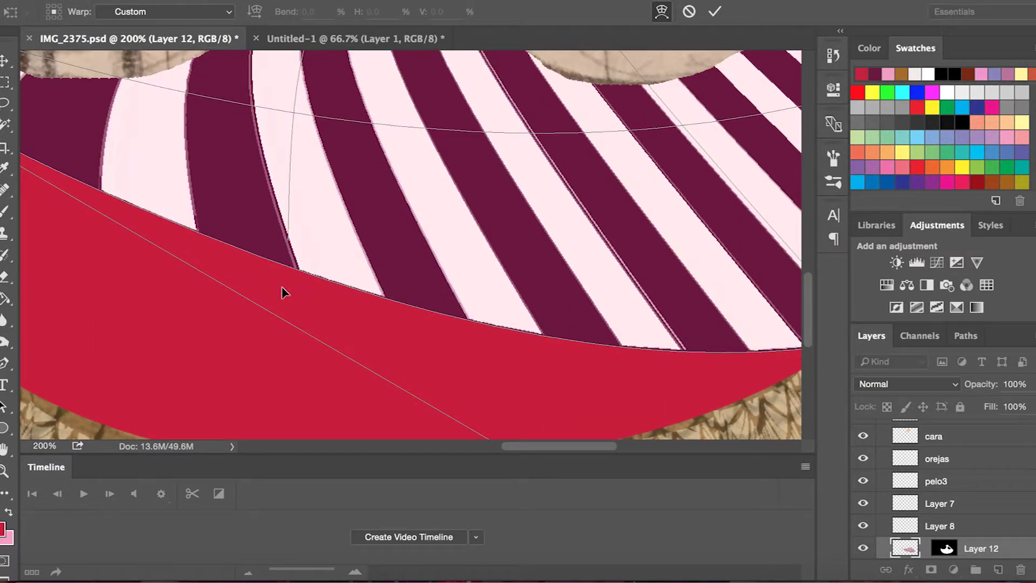
{"action": "scroll", "coordinate": [282, 292], "scroll_direction": "down", "scroll_amount": 3}
{"action": "scroll", "coordinate": [282, 292], "scroll_direction": "up", "scroll_amount": 3}
{"action": "scroll", "coordinate": [283, 291], "scroll_direction": "up", "scroll_amount": 3}
{"action": "scroll", "coordinate": [282, 292], "scroll_direction": "up", "scroll_amount": 2}
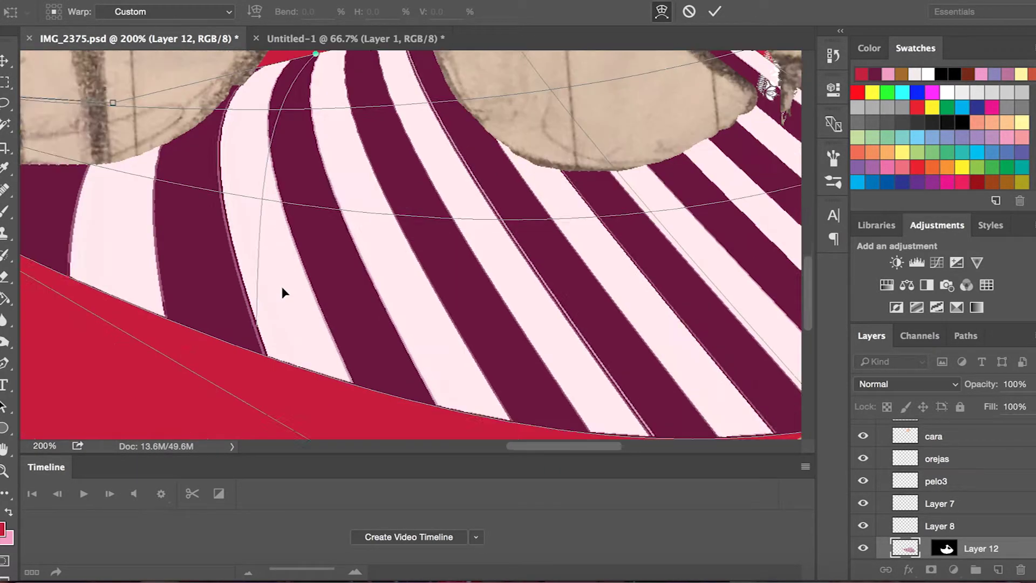
{"action": "scroll", "coordinate": [282, 292], "scroll_direction": "down", "scroll_amount": 5}
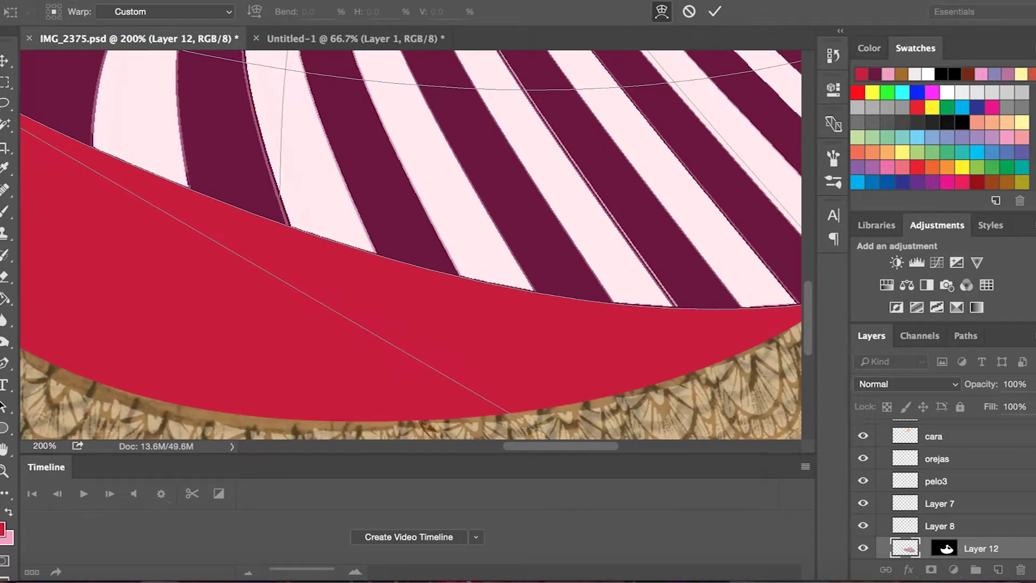
{"action": "left_click", "coordinate": [384, 342]}
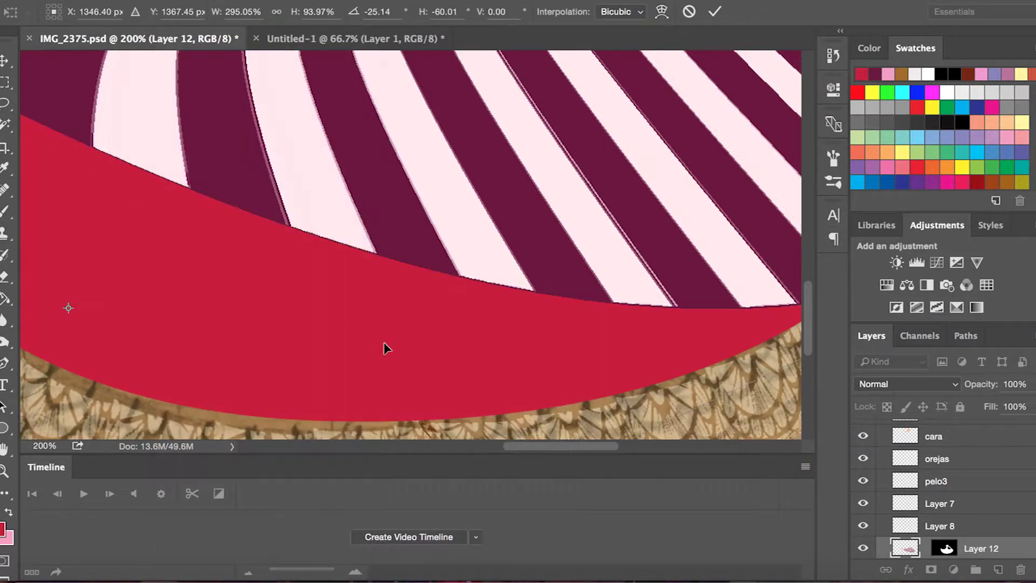
Step: Widen the striped layer to about 319% wide and 101% high
{"action": "scroll", "coordinate": [374, 340], "scroll_direction": "down", "scroll_amount": 5}
{"action": "scroll", "coordinate": [370, 335], "scroll_direction": "down", "scroll_amount": 2}
{"action": "scroll", "coordinate": [370, 336], "scroll_direction": "down", "scroll_amount": 1}
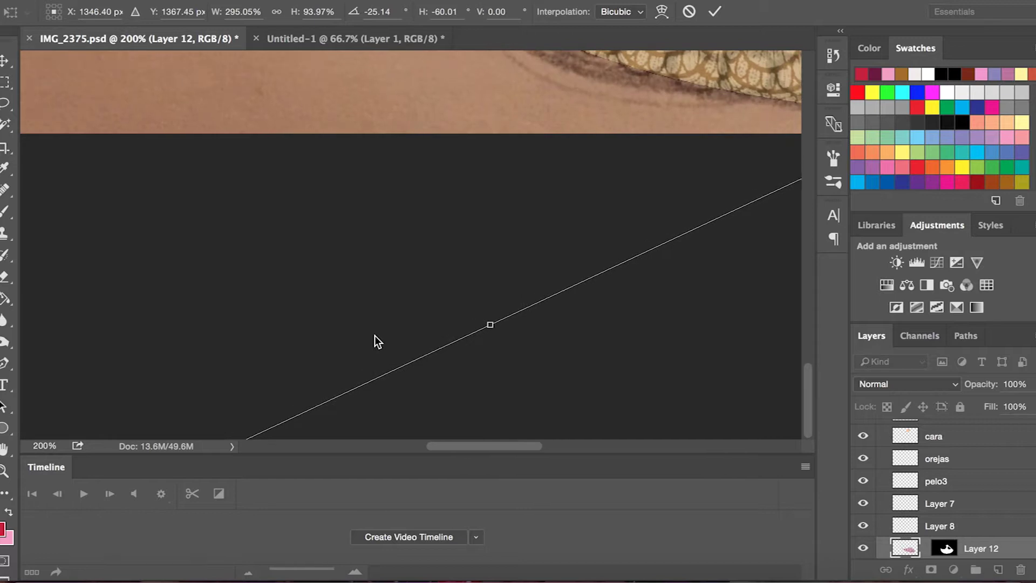
{"action": "scroll", "coordinate": [329, 372], "scroll_direction": "up", "scroll_amount": 2}
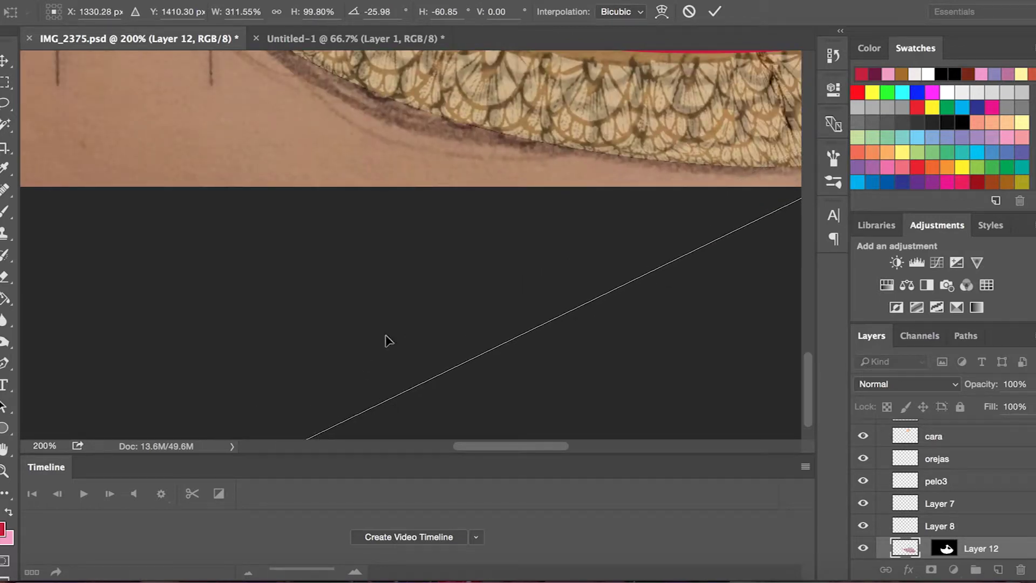
{"action": "scroll", "coordinate": [388, 340], "scroll_direction": "up", "scroll_amount": 5}
{"action": "scroll", "coordinate": [387, 340], "scroll_direction": "right", "scroll_amount": 8}
{"action": "scroll", "coordinate": [388, 340], "scroll_direction": "down", "scroll_amount": 4}
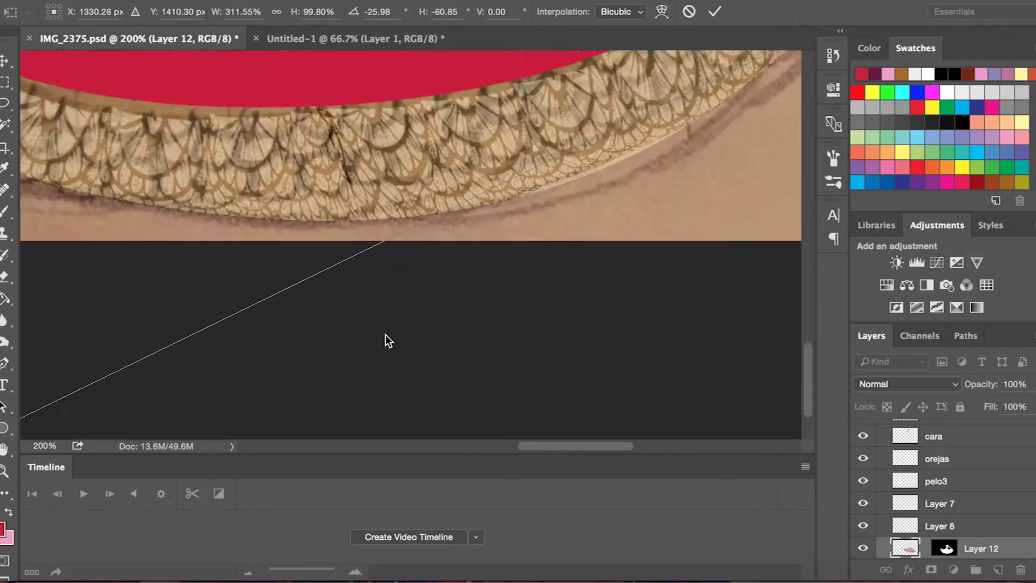
{"action": "scroll", "coordinate": [385, 340], "scroll_direction": "up", "scroll_amount": 4}
{"action": "scroll", "coordinate": [386, 340], "scroll_direction": "left", "scroll_amount": 5}
{"action": "scroll", "coordinate": [385, 340], "scroll_direction": "down", "scroll_amount": 6}
{"action": "scroll", "coordinate": [385, 340], "scroll_direction": "left", "scroll_amount": 4}
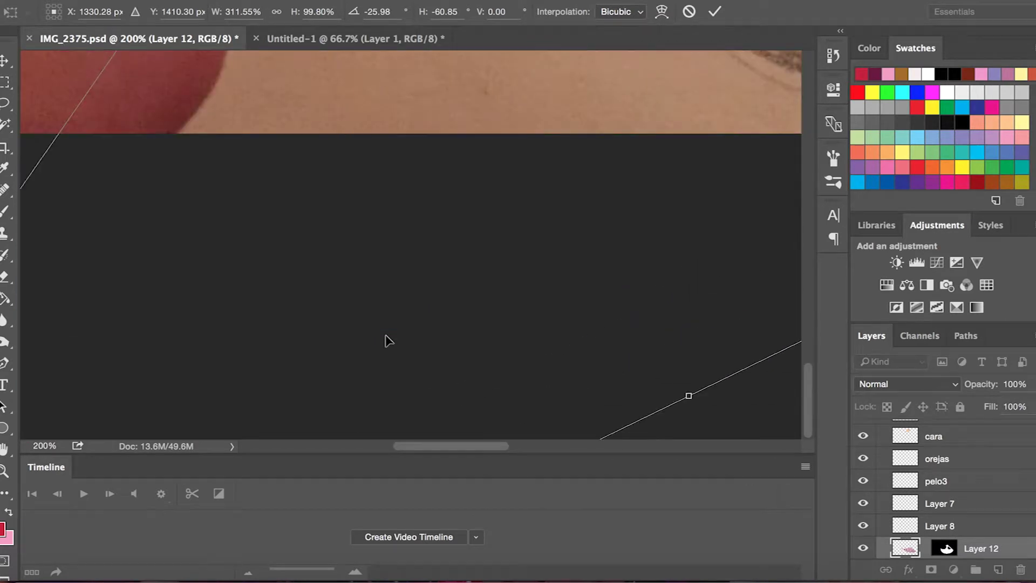
{"action": "scroll", "coordinate": [387, 336], "scroll_direction": "left", "scroll_amount": 5}
{"action": "scroll", "coordinate": [386, 337], "scroll_direction": "up", "scroll_amount": 3}
{"action": "scroll", "coordinate": [386, 337], "scroll_direction": "up", "scroll_amount": 4}
{"action": "scroll", "coordinate": [386, 336], "scroll_direction": "right", "scroll_amount": 4}
{"action": "scroll", "coordinate": [387, 337], "scroll_direction": "right", "scroll_amount": 3}
{"action": "scroll", "coordinate": [386, 336], "scroll_direction": "up", "scroll_amount": 1}
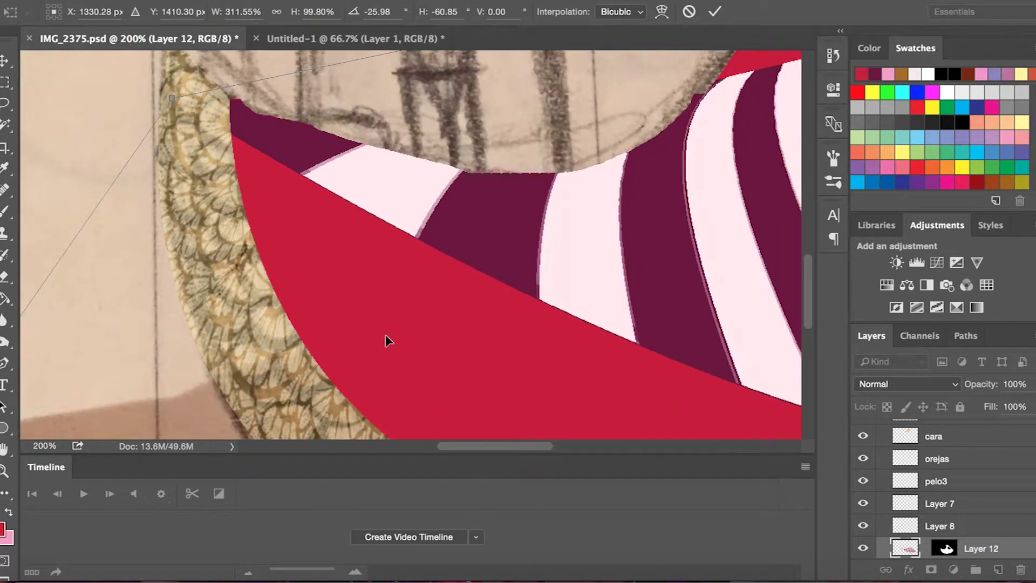
{"action": "scroll", "coordinate": [385, 340], "scroll_direction": "up", "scroll_amount": 2}
{"action": "scroll", "coordinate": [386, 340], "scroll_direction": "left", "scroll_amount": 1}
{"action": "left_click_drag", "start_coordinate": [186, 139], "coordinate": [185, 140]}
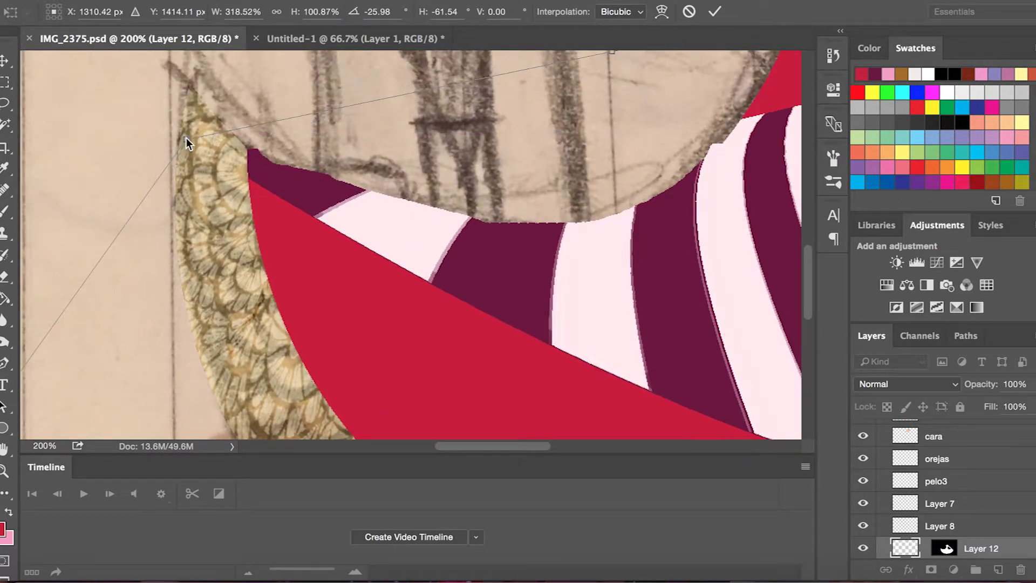
Step: Bring up the canvas context menu to reach the Transform commands
{"action": "scroll", "coordinate": [186, 140], "scroll_direction": "right", "scroll_amount": 10}
{"action": "scroll", "coordinate": [186, 139], "scroll_direction": "up", "scroll_amount": 2}
{"action": "scroll", "coordinate": [186, 139], "scroll_direction": "down", "scroll_amount": 1}
{"action": "scroll", "coordinate": [186, 140], "scroll_direction": "up", "scroll_amount": 3}
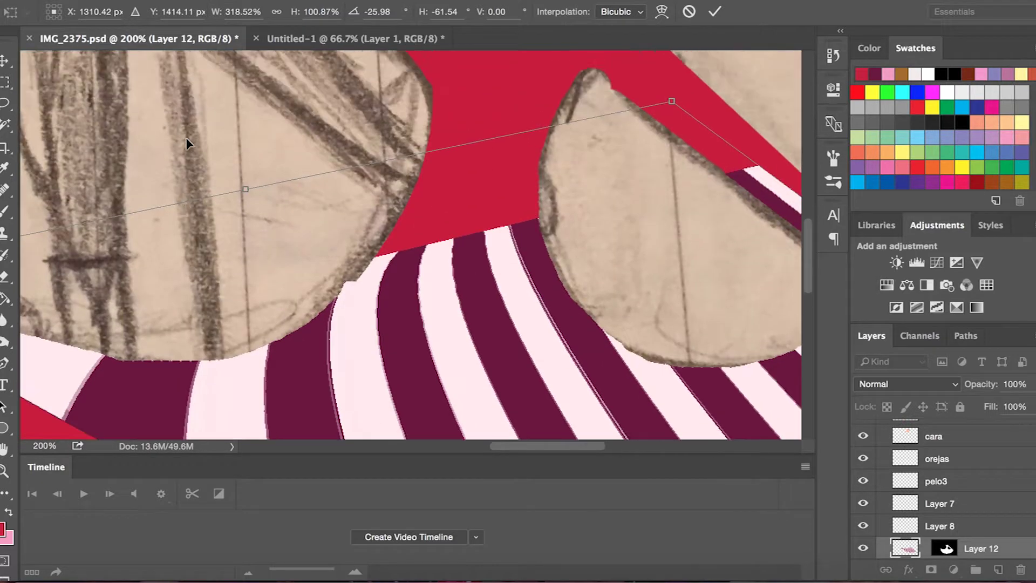
{"action": "scroll", "coordinate": [187, 140], "scroll_direction": "up", "scroll_amount": 2}
{"action": "scroll", "coordinate": [186, 140], "scroll_direction": "down", "scroll_amount": 10}
{"action": "right_click", "coordinate": [156, 103]}
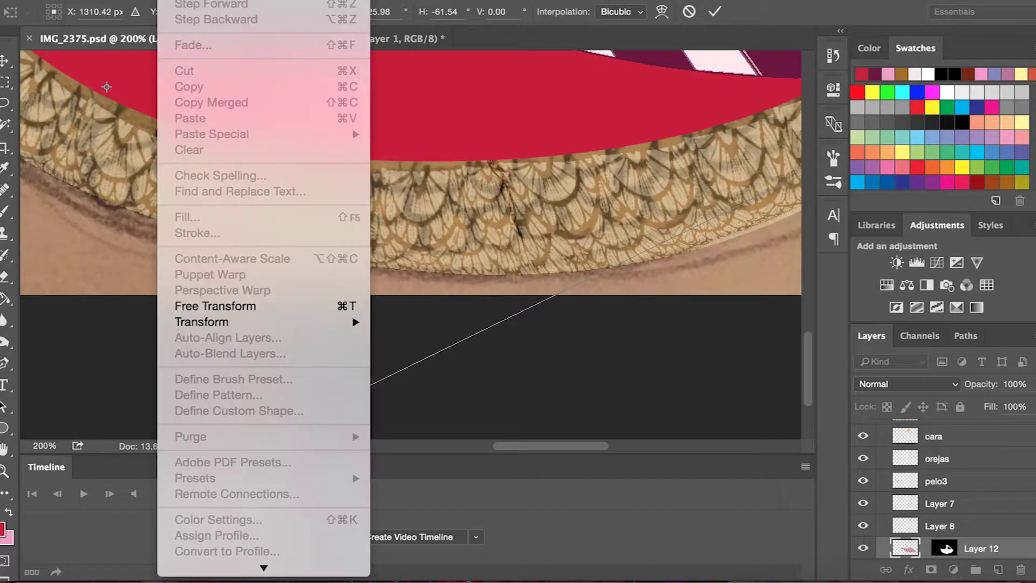
{"action": "mouse_move", "coordinate": [202, 322]}
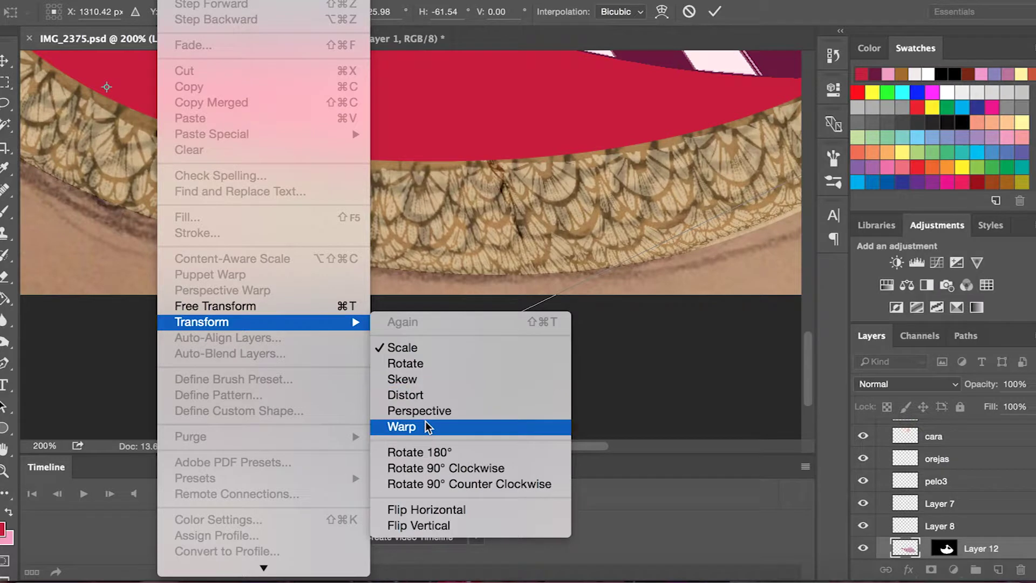
Step: Switch Layer 12's transform to Warp so the stripes fan across the skirt
{"action": "left_click", "coordinate": [425, 426]}
{"action": "scroll", "coordinate": [425, 426], "scroll_direction": "up", "scroll_amount": 5}
{"action": "scroll", "coordinate": [426, 427], "scroll_direction": "up", "scroll_amount": 3}
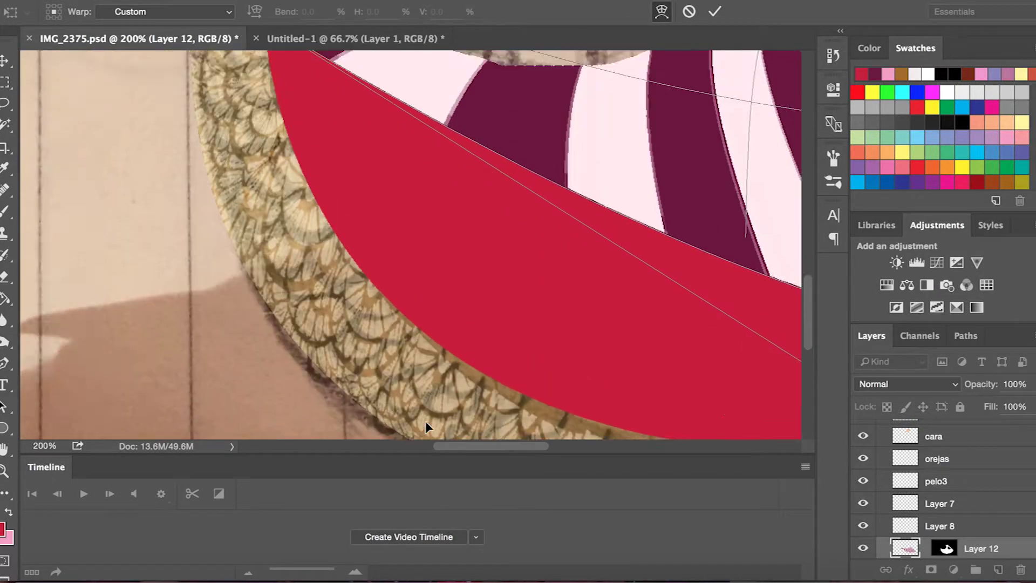
{"action": "scroll", "coordinate": [425, 421], "scroll_direction": "up", "scroll_amount": 3}
{"action": "scroll", "coordinate": [426, 421], "scroll_direction": "down", "scroll_amount": 5}
{"action": "scroll", "coordinate": [425, 421], "scroll_direction": "right", "scroll_amount": 2}
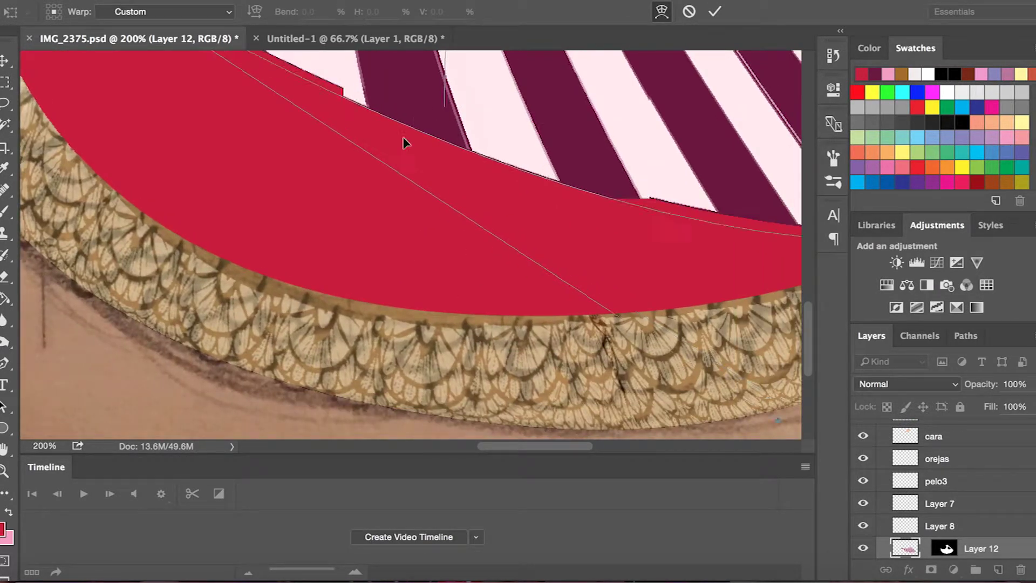
{"action": "scroll", "coordinate": [342, 251], "scroll_direction": "up", "scroll_amount": 3}
{"action": "scroll", "coordinate": [343, 251], "scroll_direction": "up", "scroll_amount": 3}
{"action": "scroll", "coordinate": [343, 251], "scroll_direction": "up", "scroll_amount": 3}
{"action": "scroll", "coordinate": [334, 259], "scroll_direction": "up", "scroll_amount": 3}
{"action": "scroll", "coordinate": [334, 259], "scroll_direction": "right", "scroll_amount": 3}
{"action": "scroll", "coordinate": [335, 259], "scroll_direction": "up", "scroll_amount": 3}
{"action": "scroll", "coordinate": [335, 259], "scroll_direction": "up", "scroll_amount": 2}
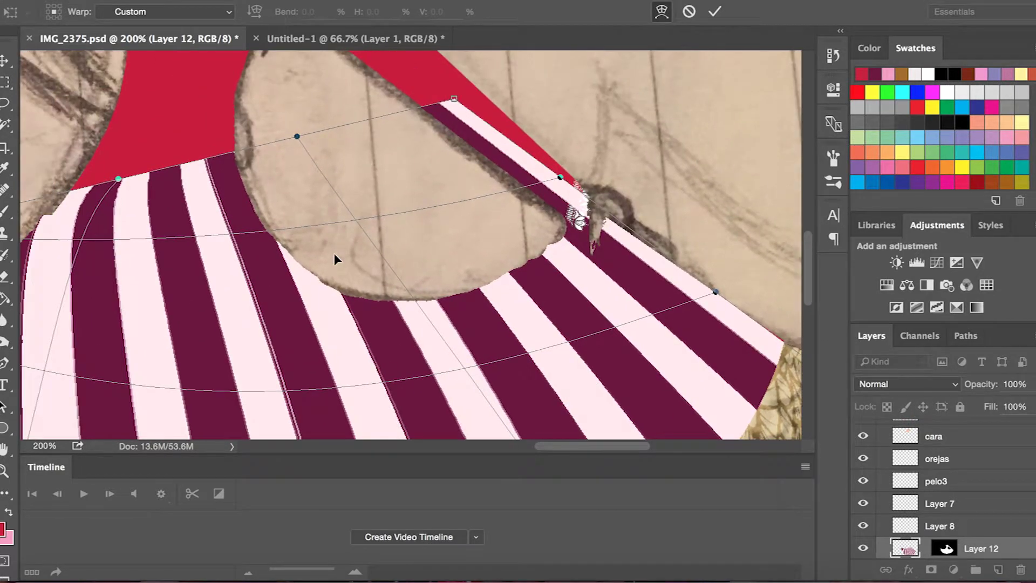
Step: Commit the warp on the stripe layer and select the vestido layer
{"action": "key", "text": "Return"}
{"action": "key", "text": "m"}
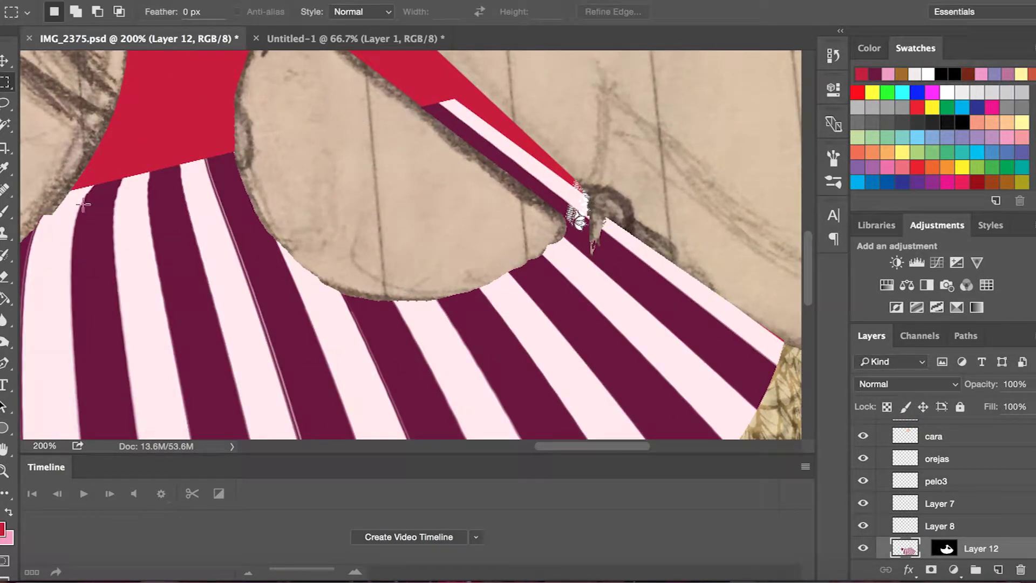
{"action": "scroll", "coordinate": [935, 480], "scroll_direction": "down", "scroll_amount": 3}
{"action": "left_click", "coordinate": [947, 458]}
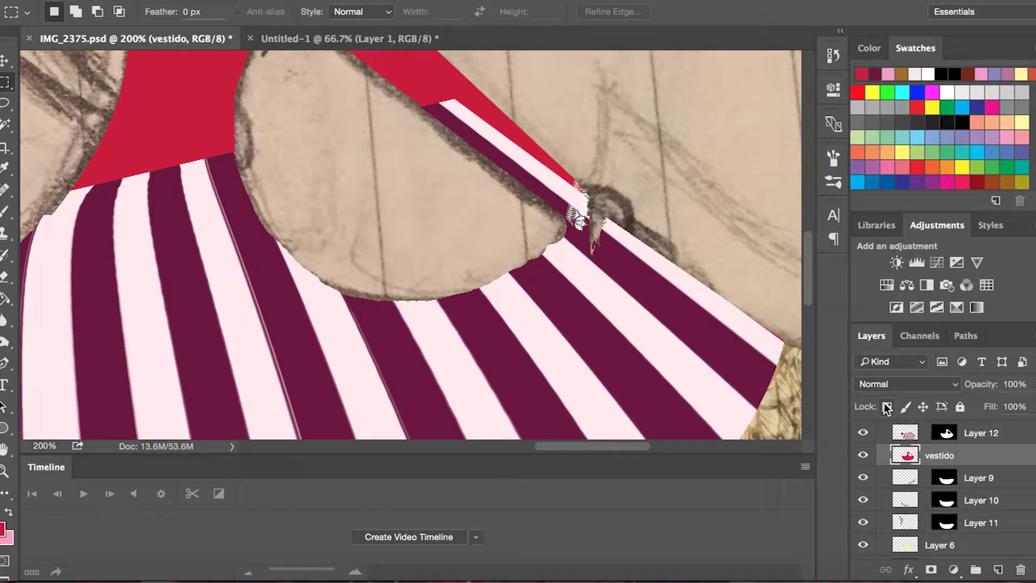
Step: Lock Layer 12's transparency and paint red over the stripes near the upper shoulder
{"action": "left_click", "coordinate": [3, 213]}
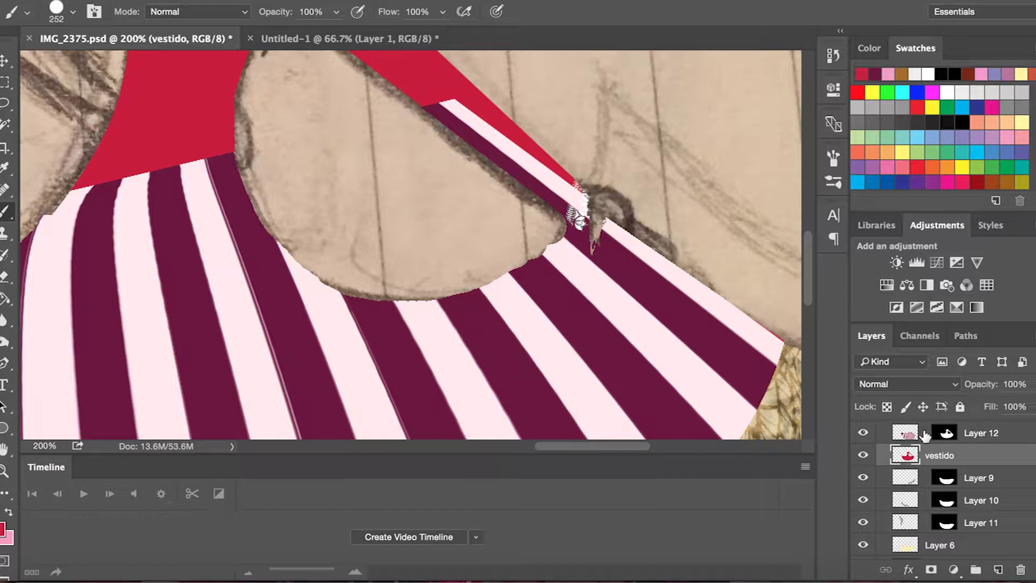
{"action": "left_click", "coordinate": [903, 435]}
{"action": "left_click", "coordinate": [886, 407]}
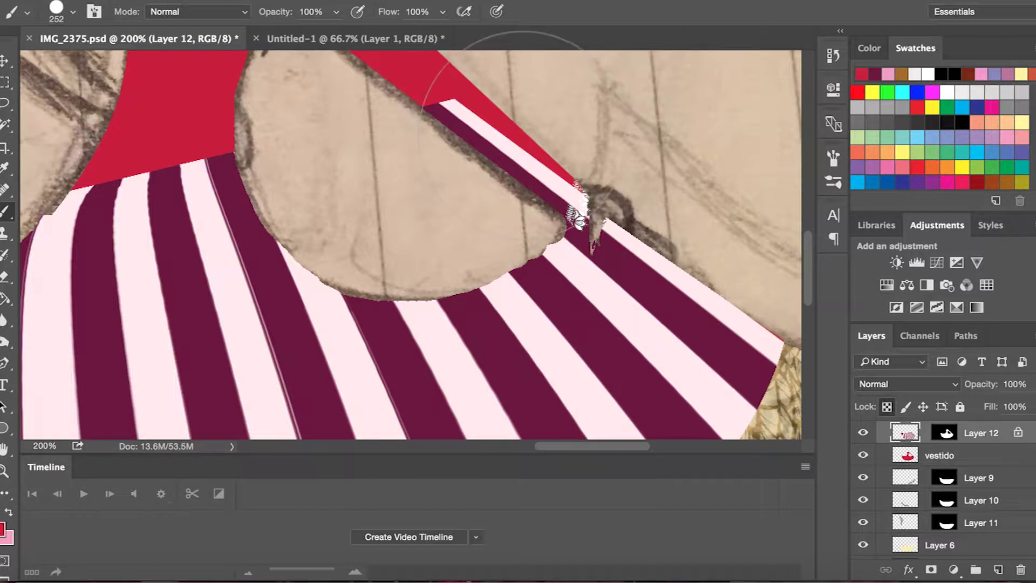
{"action": "left_click_drag", "start_coordinate": [525, 143], "coordinate": [501, 132]}
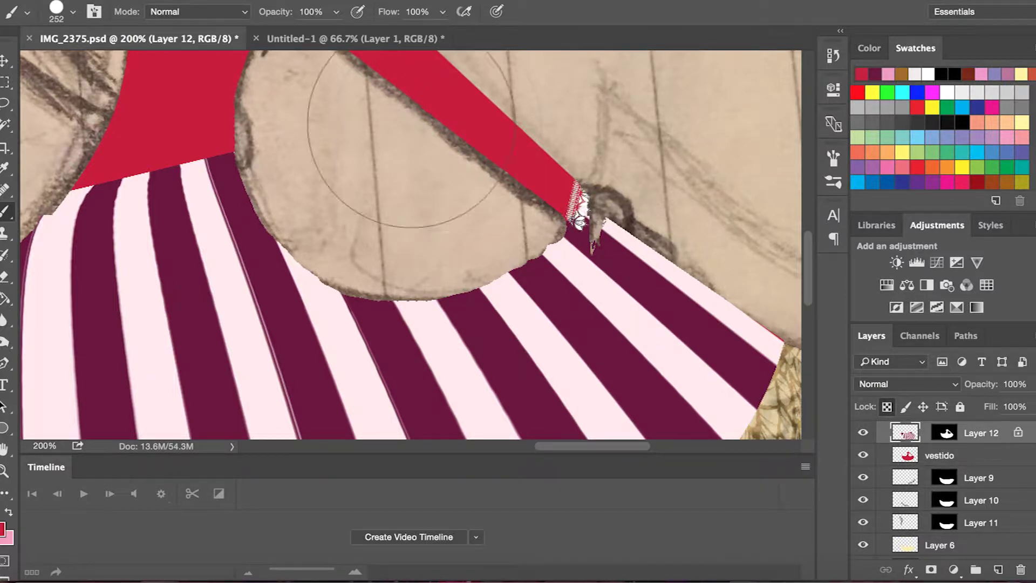
{"action": "scroll", "coordinate": [411, 123], "scroll_direction": "down", "scroll_amount": 3}
{"action": "scroll", "coordinate": [411, 123], "scroll_direction": "right", "scroll_amount": 3}
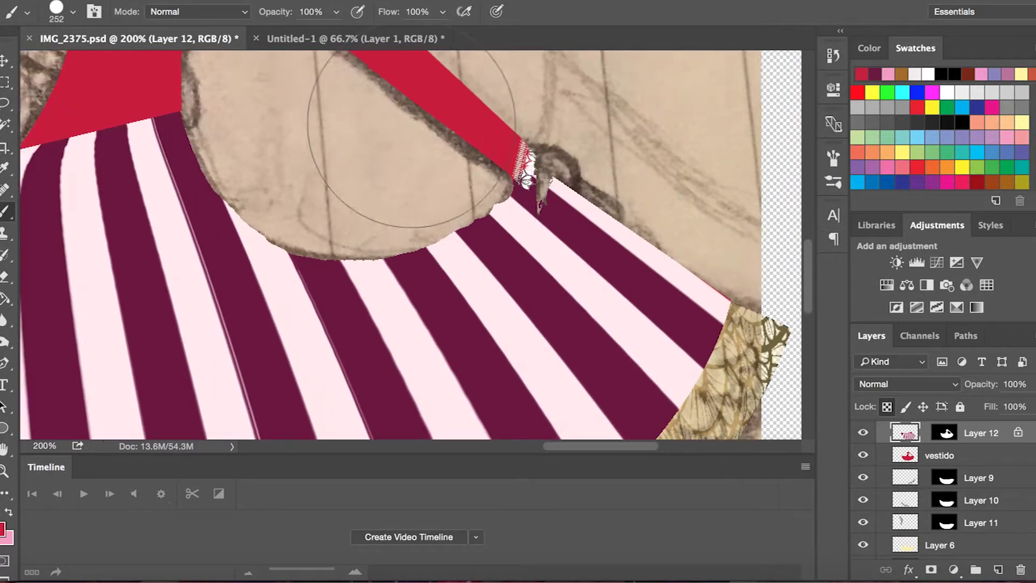
{"action": "scroll", "coordinate": [411, 139], "scroll_direction": "up", "scroll_amount": 2}
{"action": "scroll", "coordinate": [411, 139], "scroll_direction": "left", "scroll_amount": 2}
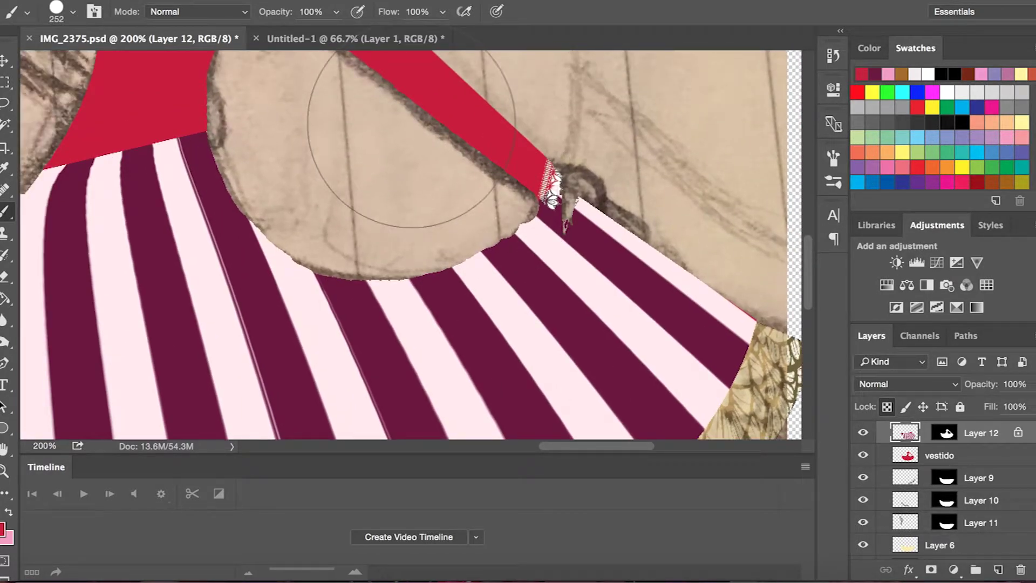
{"action": "scroll", "coordinate": [411, 138], "scroll_direction": "left", "scroll_amount": 6}
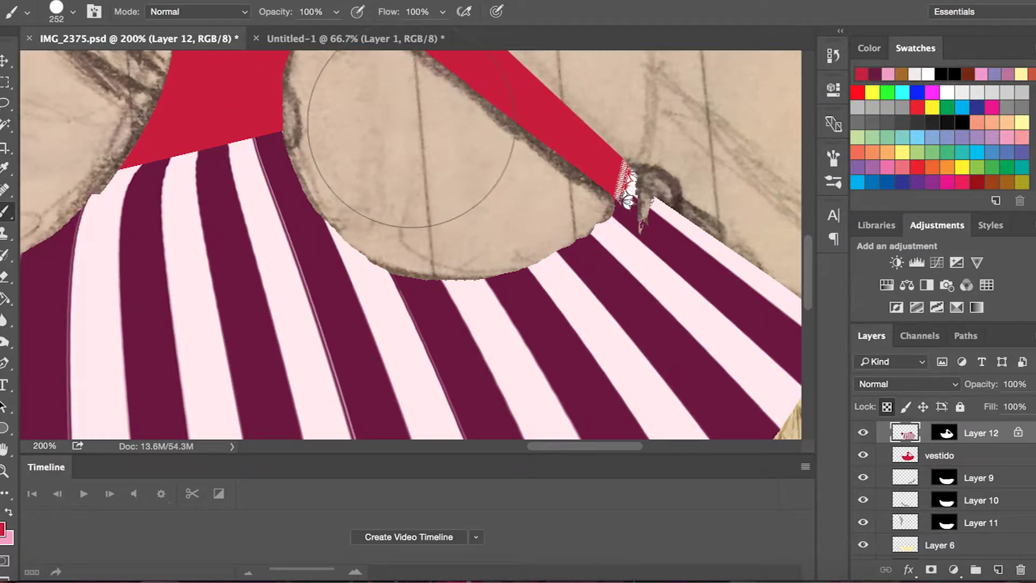
Step: Select the skirt's pale pink stripes with the Magic Wand
{"action": "left_click", "coordinate": [12, 126]}
{"action": "scroll", "coordinate": [190, 172], "scroll_direction": "down", "scroll_amount": 10}
{"action": "scroll", "coordinate": [190, 173], "scroll_direction": "left", "scroll_amount": 5}
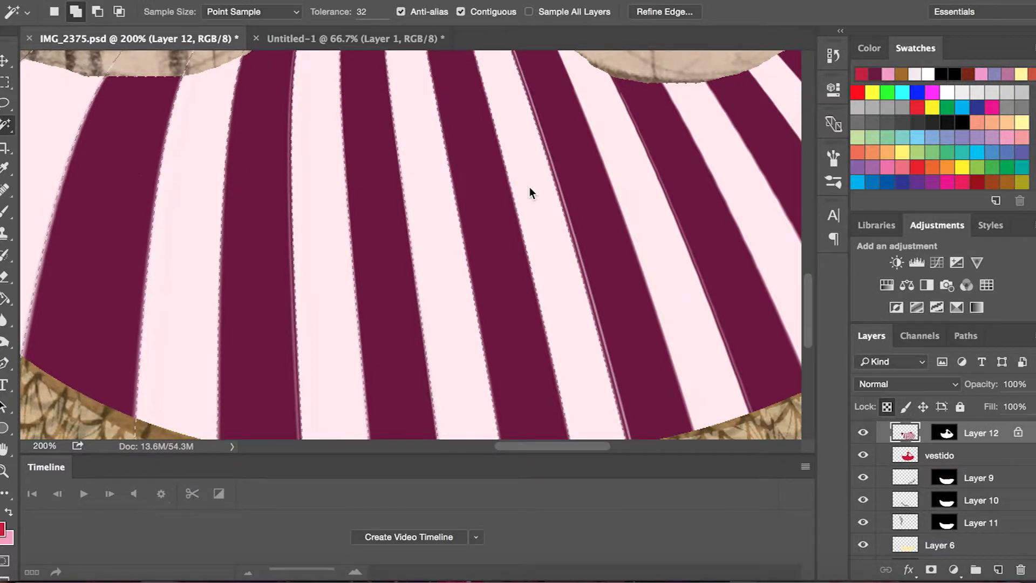
Step: Add the top-right pale stripe to the Magic Wand selection
{"action": "scroll", "coordinate": [529, 187], "scroll_direction": "up", "scroll_amount": 5}
{"action": "scroll", "coordinate": [730, 178], "scroll_direction": "right", "scroll_amount": 3}
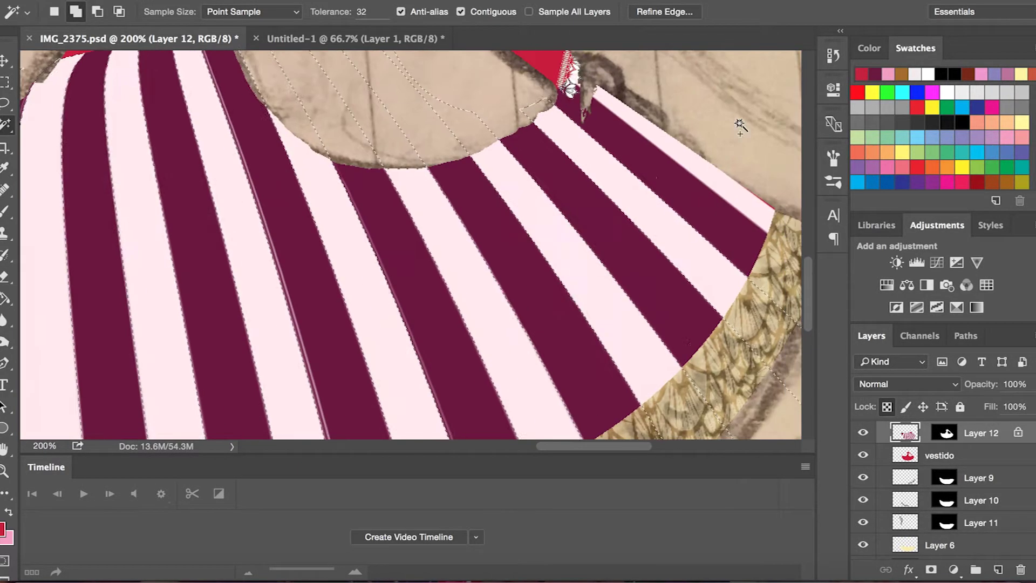
{"action": "left_click", "coordinate": [692, 157]}
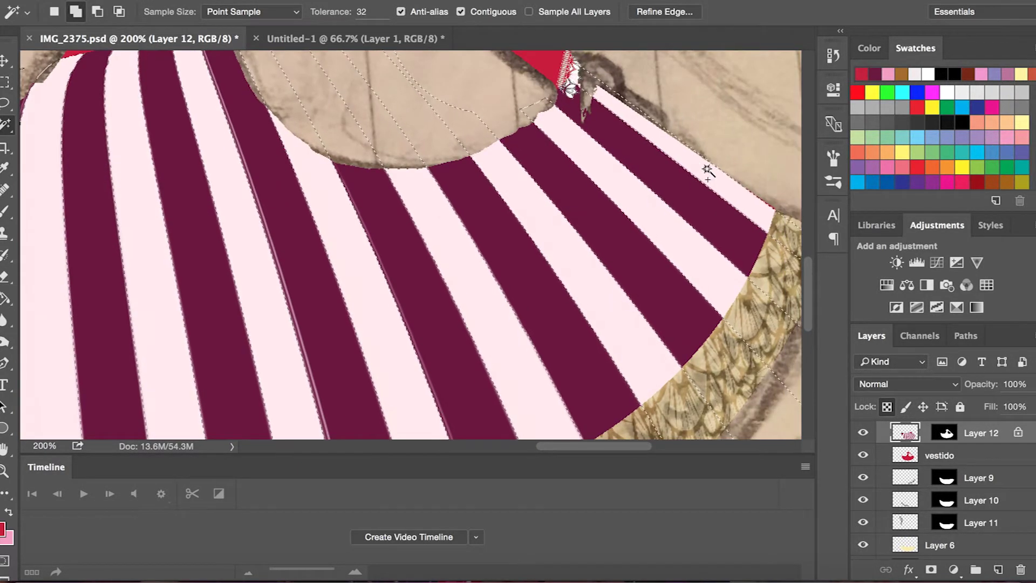
Step: Fill every selected pale skirt stripe with pink using the Paint Bucket
{"action": "left_click", "coordinate": [8, 512]}
{"action": "left_click", "coordinate": [5, 298]}
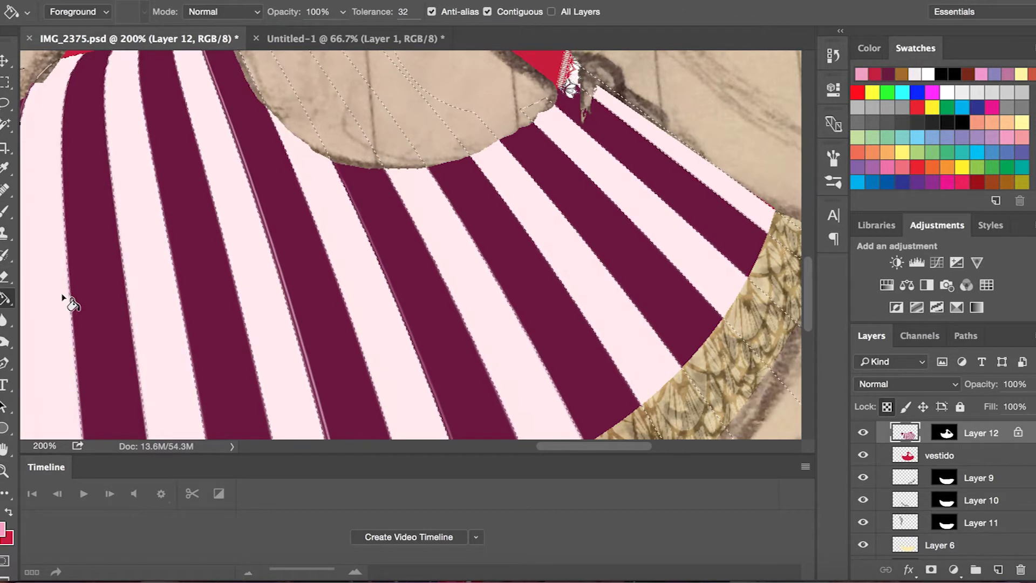
{"action": "left_click", "coordinate": [63, 297]}
{"action": "left_click", "coordinate": [143, 286]}
{"action": "left_click", "coordinate": [219, 278]}
{"action": "left_click", "coordinate": [354, 277]}
{"action": "left_click", "coordinate": [457, 273]}
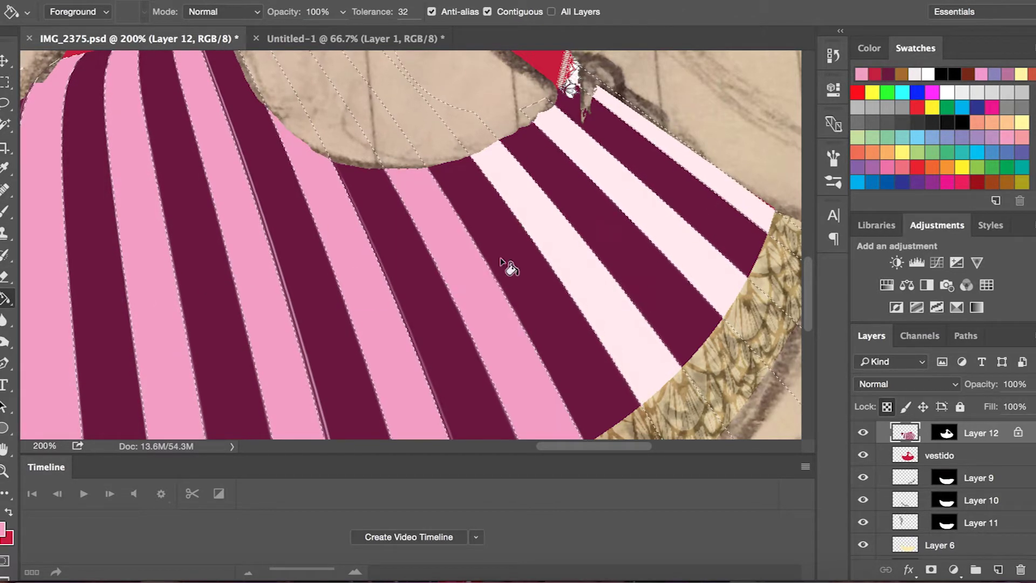
{"action": "left_click", "coordinate": [561, 243]}
{"action": "left_click", "coordinate": [643, 214]}
{"action": "left_click", "coordinate": [694, 166]}
{"action": "scroll", "coordinate": [696, 170], "scroll_direction": "left", "scroll_amount": 5}
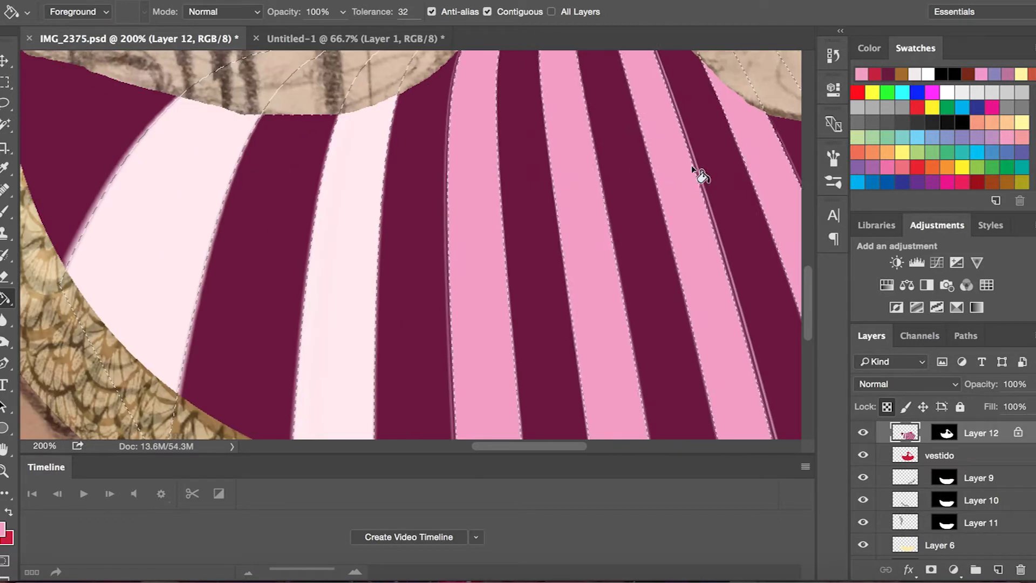
{"action": "left_click", "coordinate": [339, 210]}
{"action": "left_click", "coordinate": [155, 188]}
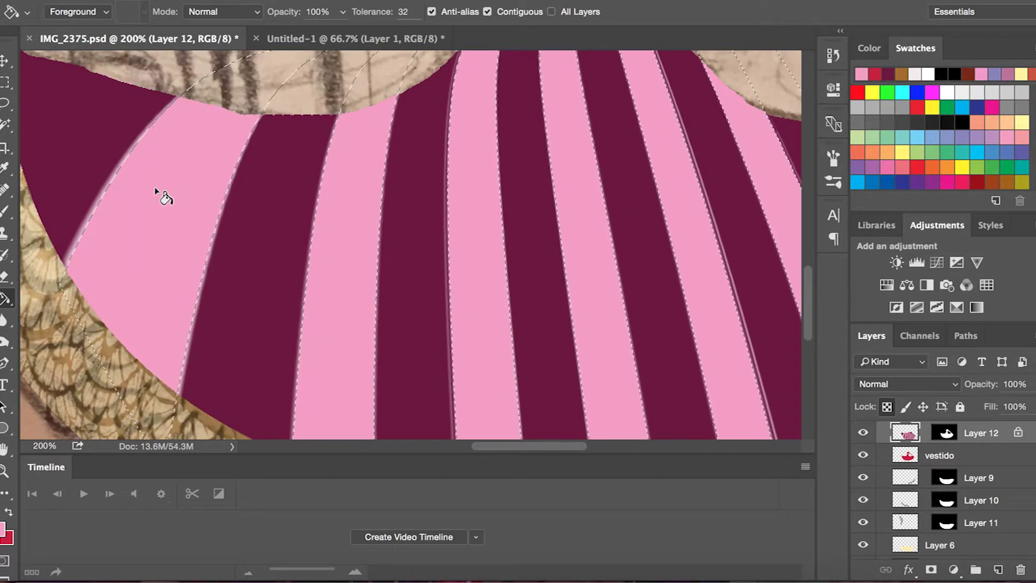
Step: Choose a salmon pink foreground colour in the Color Picker
{"action": "left_click", "coordinate": [3, 530]}
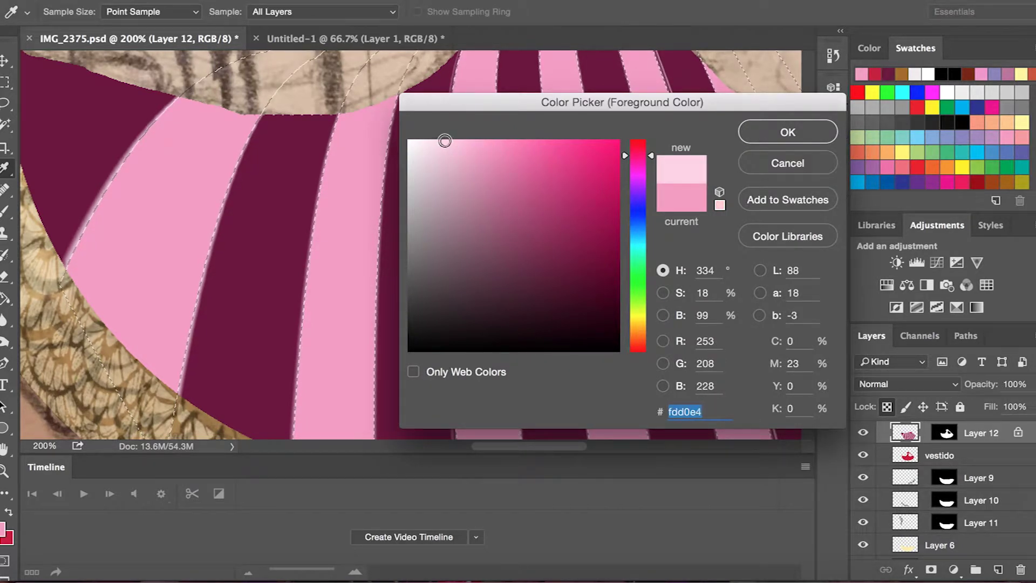
{"action": "left_click", "coordinate": [764, 167]}
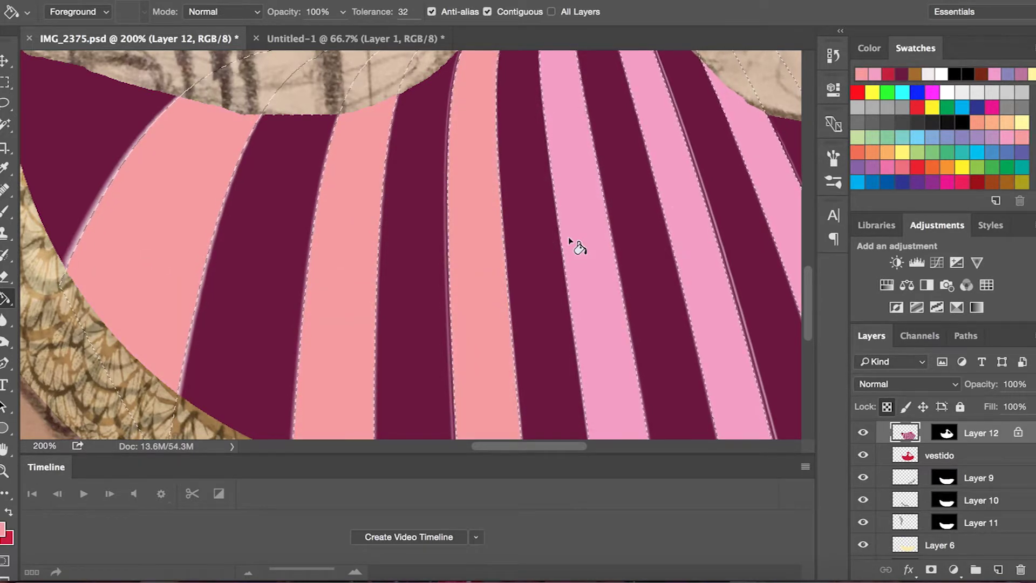
{"action": "scroll", "coordinate": [678, 219], "scroll_direction": "right", "scroll_amount": 5}
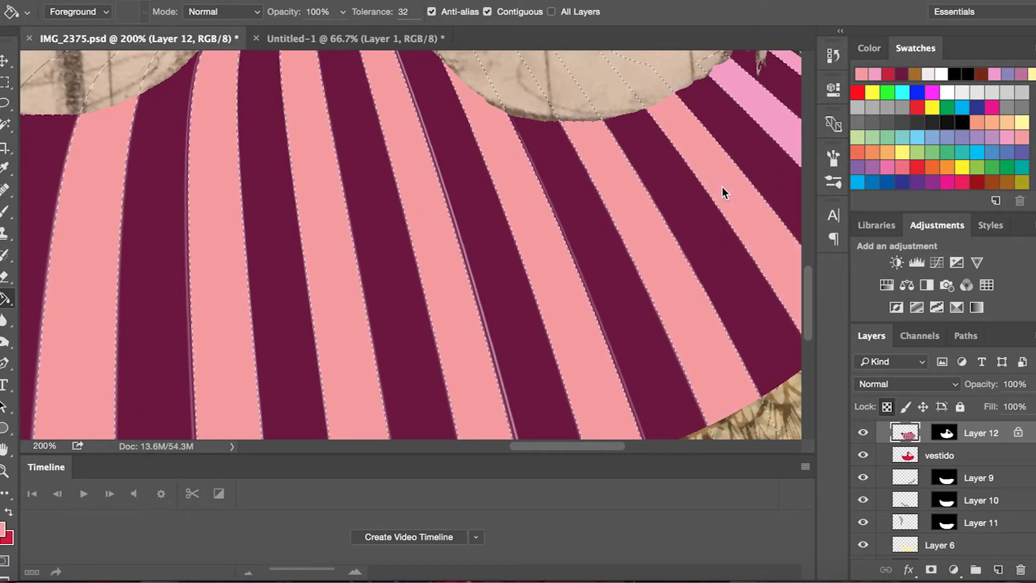
{"action": "scroll", "coordinate": [722, 187], "scroll_direction": "up", "scroll_amount": 3}
{"action": "scroll", "coordinate": [658, 225], "scroll_direction": "left", "scroll_amount": 5}
{"action": "scroll", "coordinate": [658, 225], "scroll_direction": "up", "scroll_amount": 2}
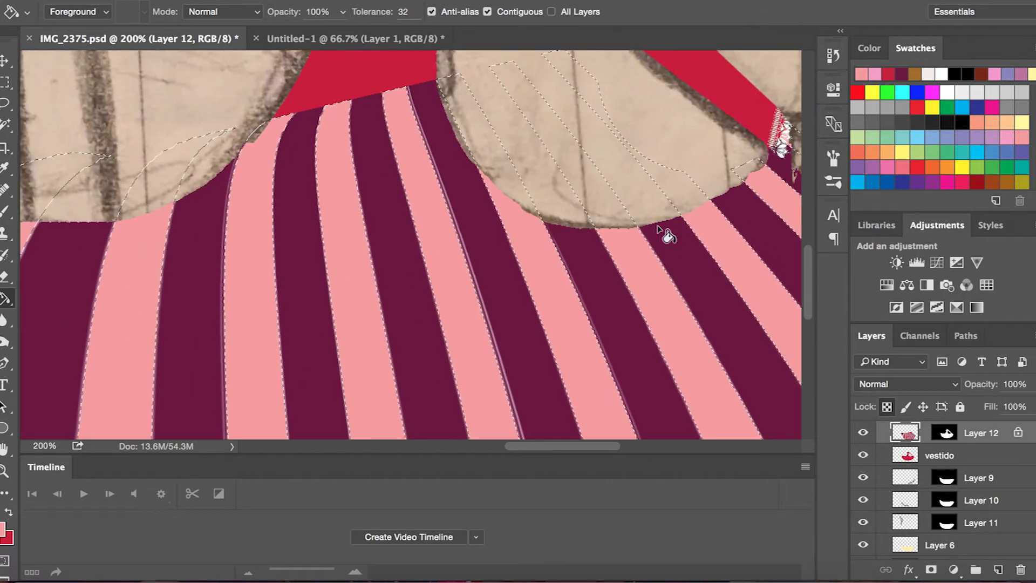
{"action": "scroll", "coordinate": [658, 227], "scroll_direction": "up", "scroll_amount": 2}
{"action": "scroll", "coordinate": [658, 227], "scroll_direction": "left", "scroll_amount": 1}
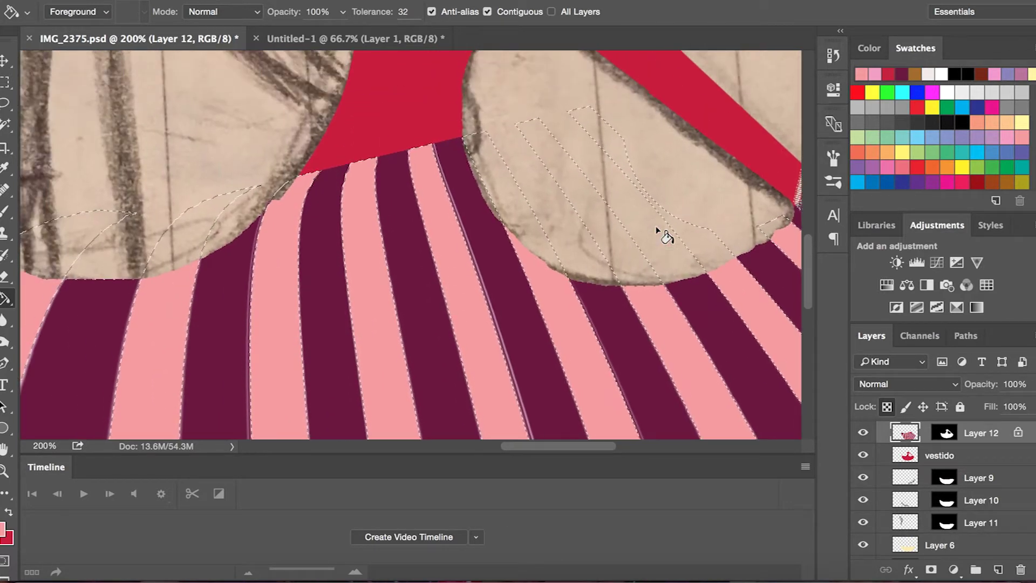
Step: Return to the Magic Wand in New Selection mode and deselect the stripes
{"action": "left_click", "coordinate": [4, 125]}
{"action": "left_click", "coordinate": [54, 14]}
{"action": "key", "text": "ctrl+d"}
{"action": "scroll", "coordinate": [293, 342], "scroll_direction": "down", "scroll_amount": 2}
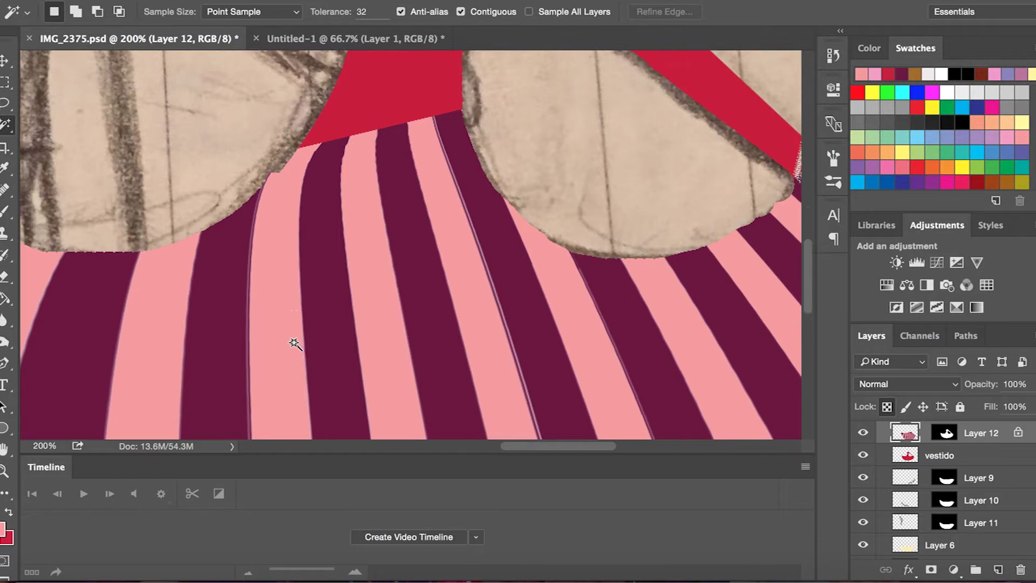
Step: Select the first dark magenta skirt stripe with the Magic Wand
{"action": "scroll", "coordinate": [294, 343], "scroll_direction": "up", "scroll_amount": 3}
{"action": "scroll", "coordinate": [294, 343], "scroll_direction": "up", "scroll_amount": 5}
{"action": "scroll", "coordinate": [294, 343], "scroll_direction": "down", "scroll_amount": 6}
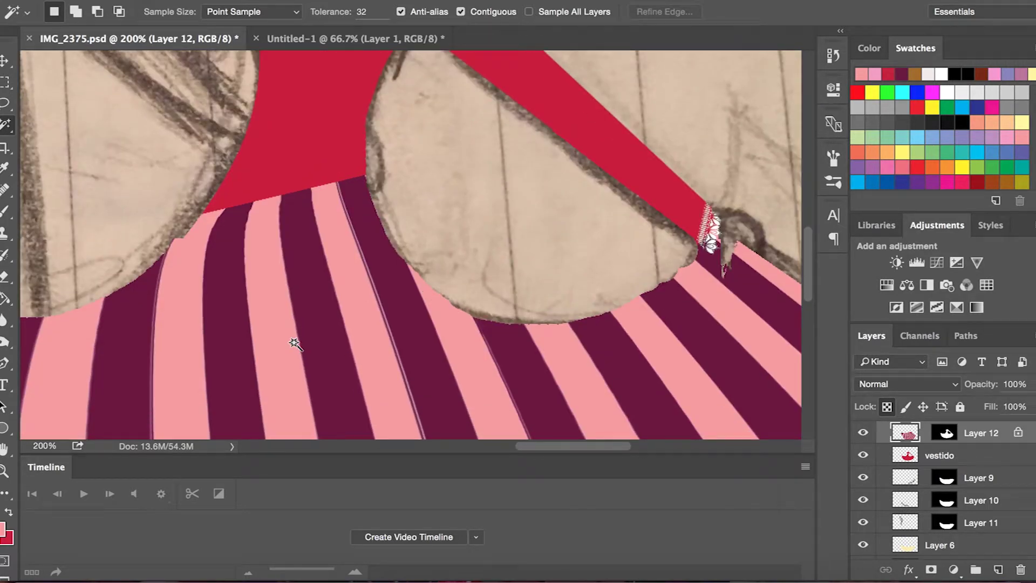
{"action": "scroll", "coordinate": [293, 343], "scroll_direction": "down", "scroll_amount": 3}
{"action": "left_click", "coordinate": [128, 239]}
{"action": "scroll", "coordinate": [122, 232], "scroll_direction": "left", "scroll_amount": 3}
{"action": "scroll", "coordinate": [121, 227], "scroll_direction": "left", "scroll_amount": 3}
{"action": "scroll", "coordinate": [121, 227], "scroll_direction": "right", "scroll_amount": 5}
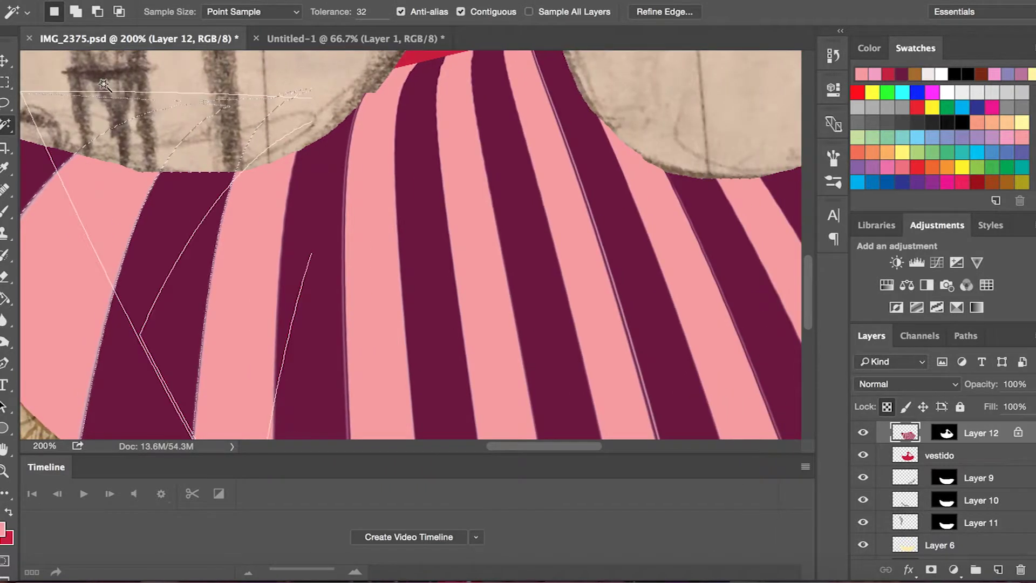
Step: Add four more dark stripes to the selection in Add to Selection mode
{"action": "left_click", "coordinate": [76, 11]}
{"action": "left_click", "coordinate": [305, 276]}
{"action": "left_click", "coordinate": [414, 247]}
{"action": "left_click", "coordinate": [451, 241]}
{"action": "scroll", "coordinate": [621, 227], "scroll_direction": "right", "scroll_amount": 3}
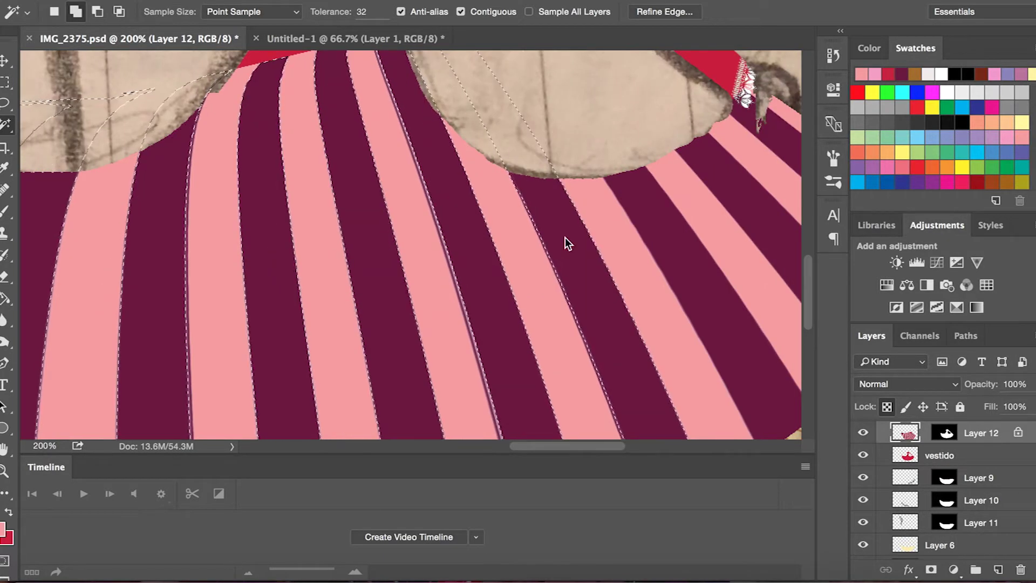
{"action": "left_click", "coordinate": [747, 185]}
Step: Set the foreground colour to golden brown #705115 in the Color Picker
{"action": "left_click", "coordinate": [902, 74]}
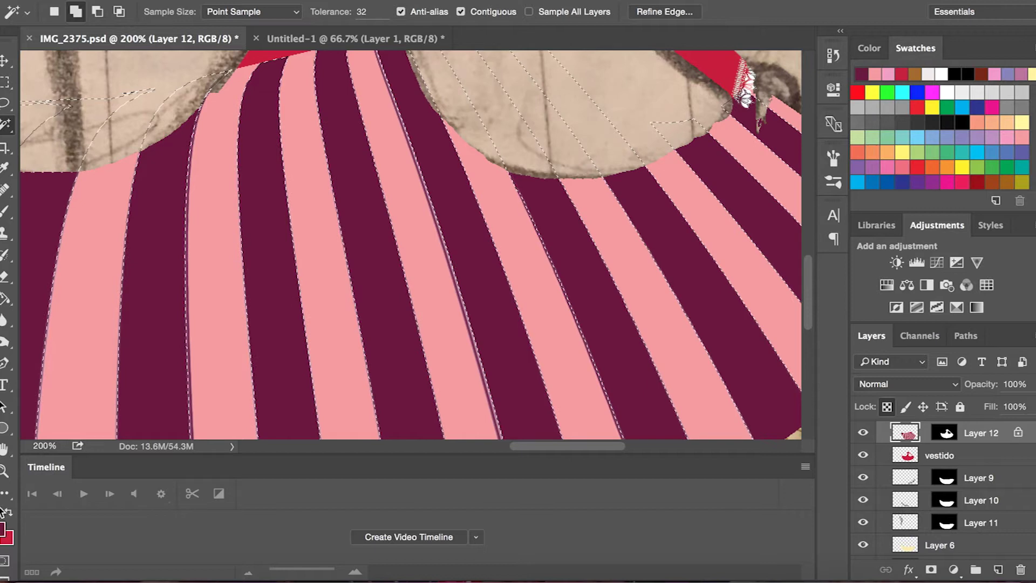
{"action": "left_click", "coordinate": [4, 526]}
{"action": "left_click", "coordinate": [637, 329]}
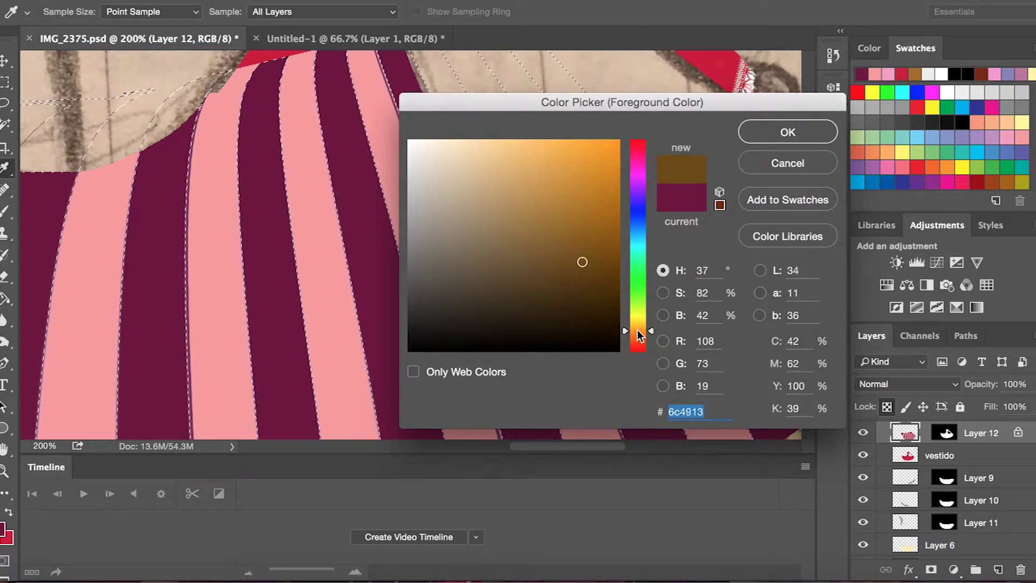
{"action": "left_click_drag", "start_coordinate": [598, 263], "coordinate": [603, 255]}
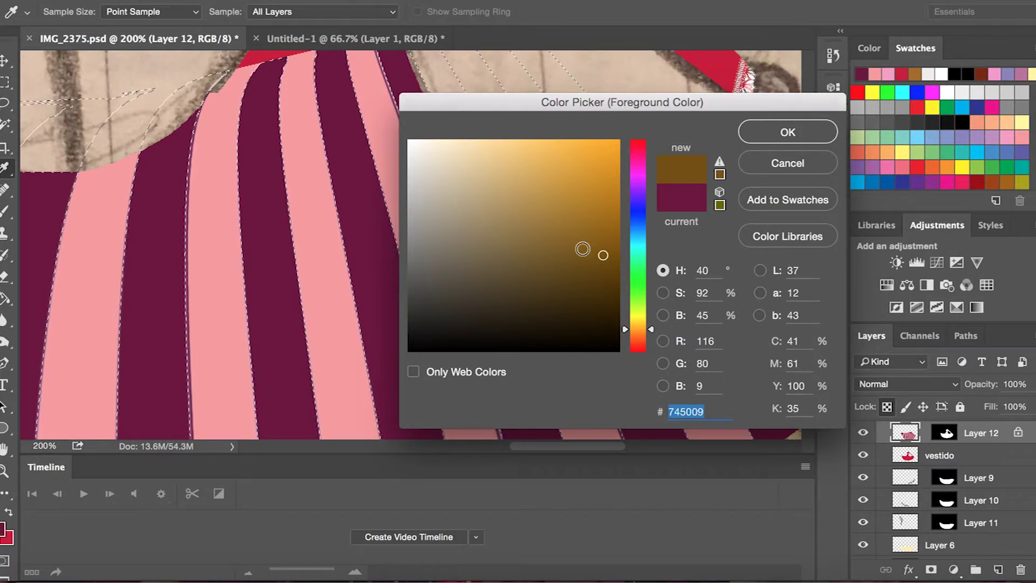
{"action": "mouse_move", "coordinate": [572, 254]}
{"action": "left_mouse_down"}
{"action": "mouse_move", "coordinate": [559, 241]}
{"action": "mouse_move", "coordinate": [484, 276]}
{"action": "mouse_move", "coordinate": [553, 275]}
{"action": "mouse_move", "coordinate": [580, 260]}
{"action": "left_mouse_up"}
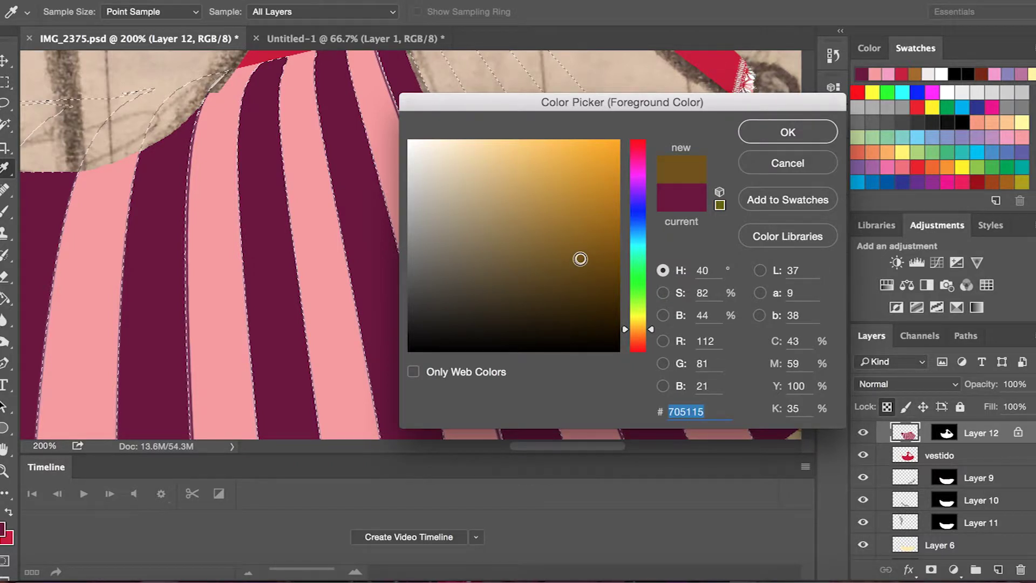
{"action": "left_click", "coordinate": [788, 132]}
Step: Fill six selected dark stripes with golden brown using the Paint Bucket
{"action": "key", "text": "g"}
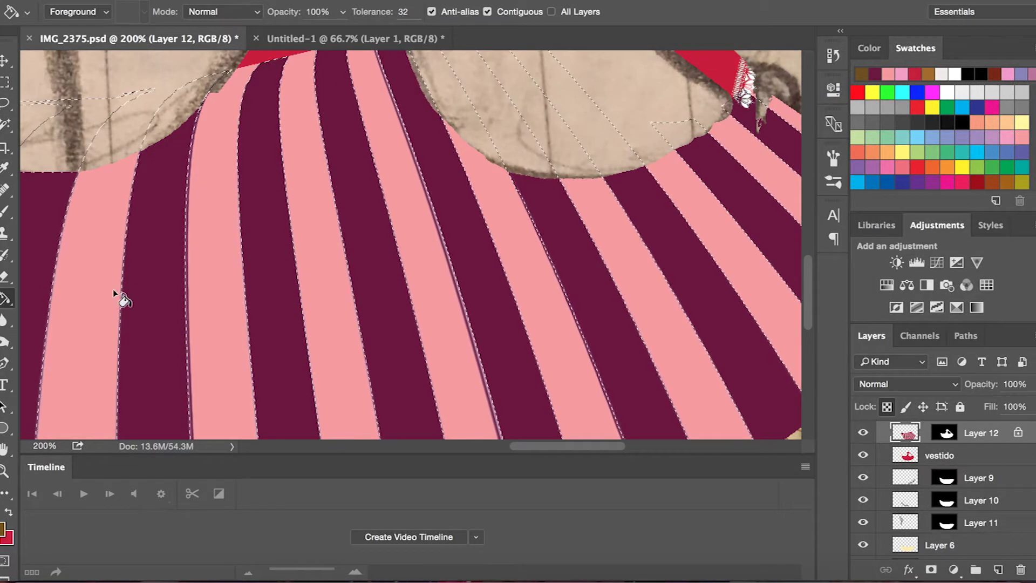
{"action": "left_click", "coordinate": [153, 295]}
{"action": "left_click", "coordinate": [35, 232]}
{"action": "left_click", "coordinate": [276, 296]}
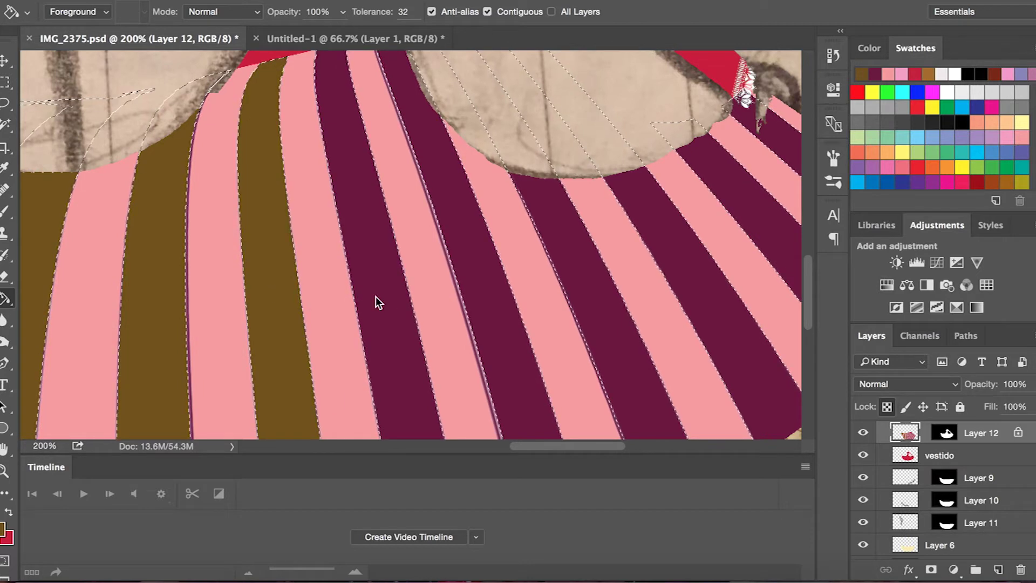
{"action": "left_click", "coordinate": [376, 296]}
{"action": "left_click", "coordinate": [481, 297]}
{"action": "left_click", "coordinate": [591, 292]}
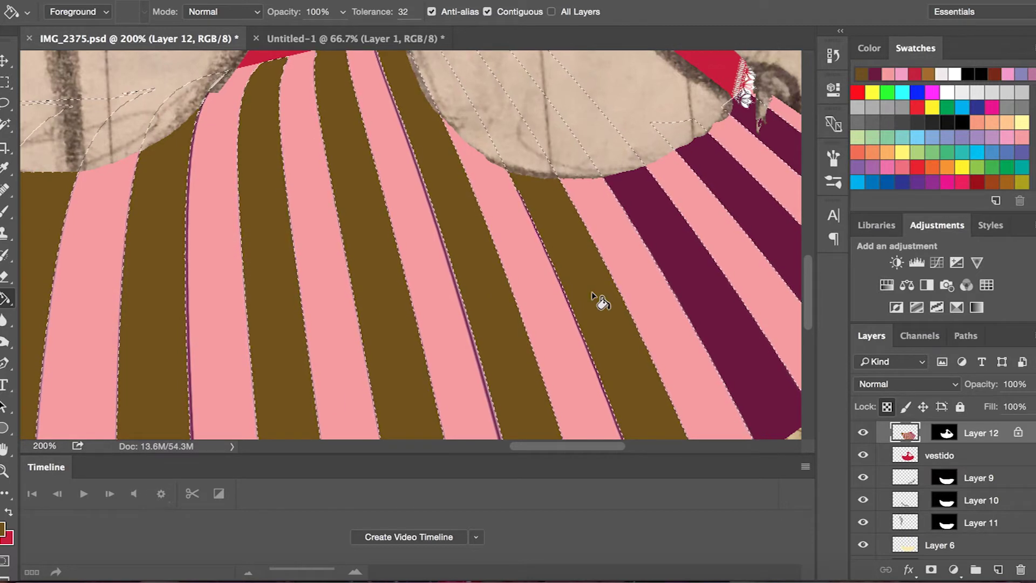
Step: Pick a darker brown and refill all the dark skirt stripes with it
{"action": "key", "text": "i"}
{"action": "left_click", "coordinate": [594, 270]}
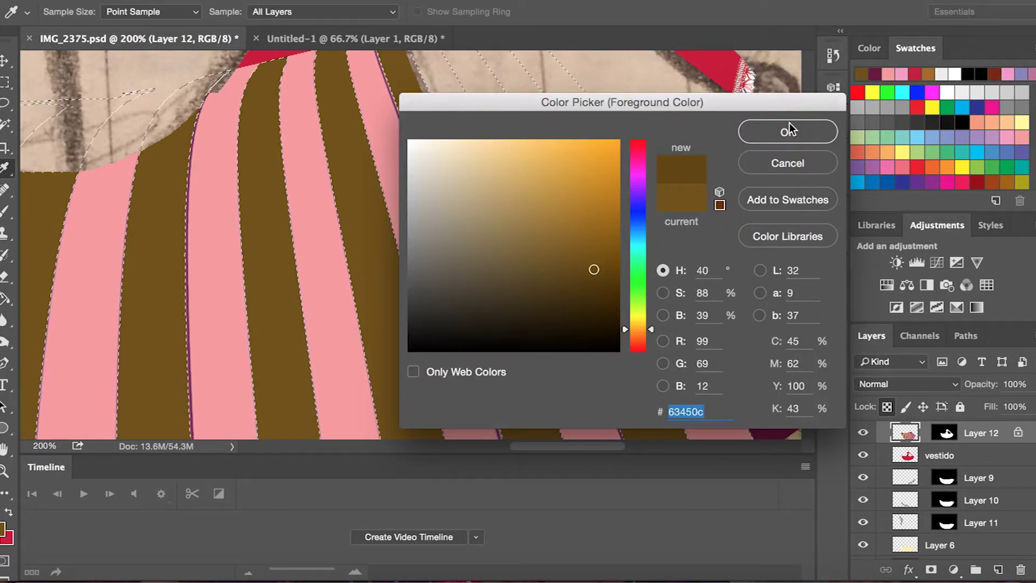
{"action": "left_click", "coordinate": [788, 129]}
{"action": "key", "text": "g"}
{"action": "left_click", "coordinate": [398, 296]}
{"action": "left_click", "coordinate": [276, 296]}
{"action": "left_click", "coordinate": [162, 296]}
{"action": "left_click", "coordinate": [49, 232]}
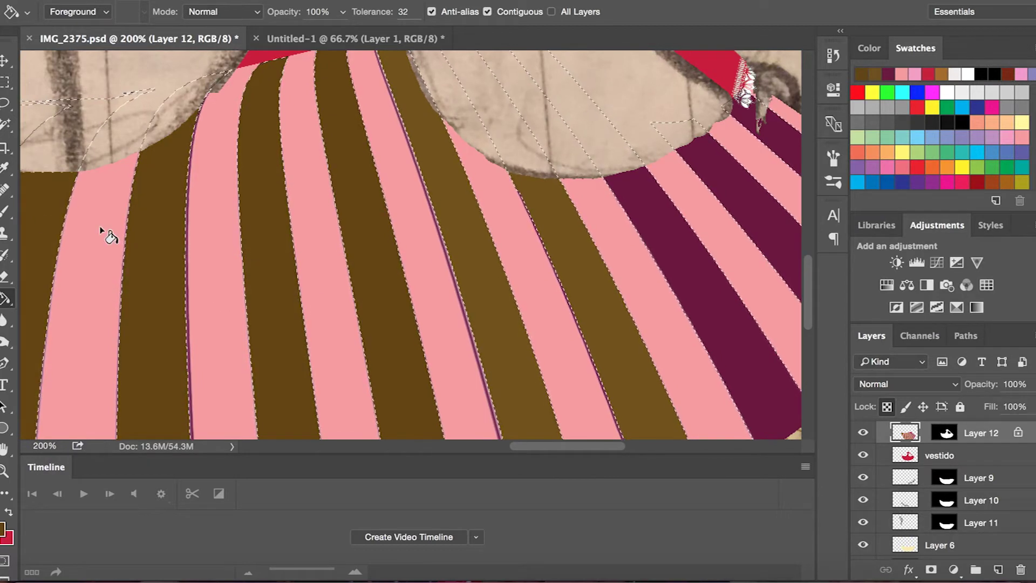
{"action": "left_click", "coordinate": [459, 259]}
{"action": "left_click", "coordinate": [561, 259]}
{"action": "left_click", "coordinate": [675, 247]}
{"action": "left_click", "coordinate": [751, 213]}
Step: Set the foreground colour to dark reddish-brown #5a1c08
{"action": "scroll", "coordinate": [752, 212], "scroll_direction": "left", "scroll_amount": 10}
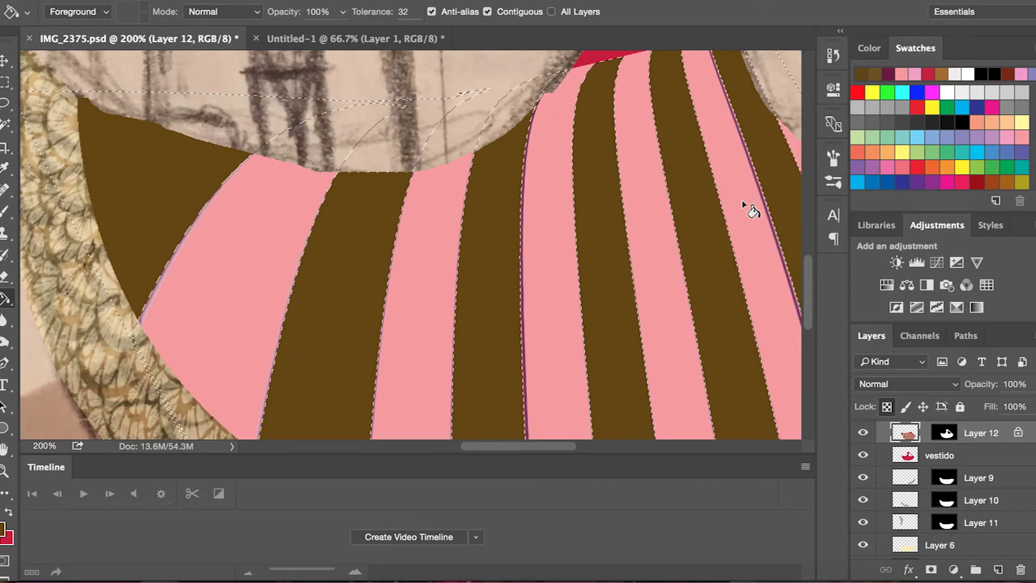
{"action": "scroll", "coordinate": [751, 212], "scroll_direction": "right", "scroll_amount": 6}
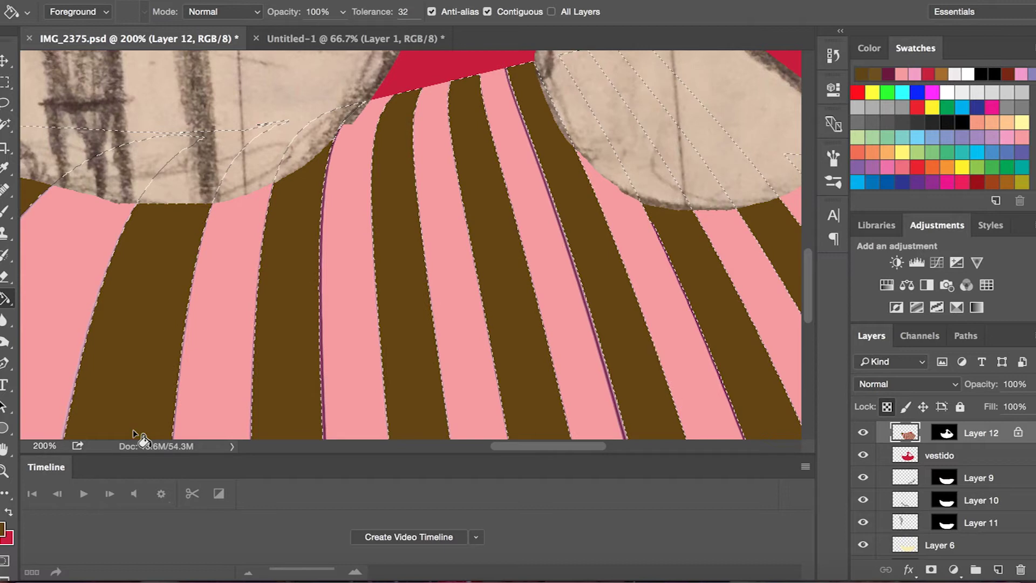
{"action": "left_click", "coordinate": [3, 528]}
{"action": "left_click_drag", "start_coordinate": [650, 329], "coordinate": [651, 343]}
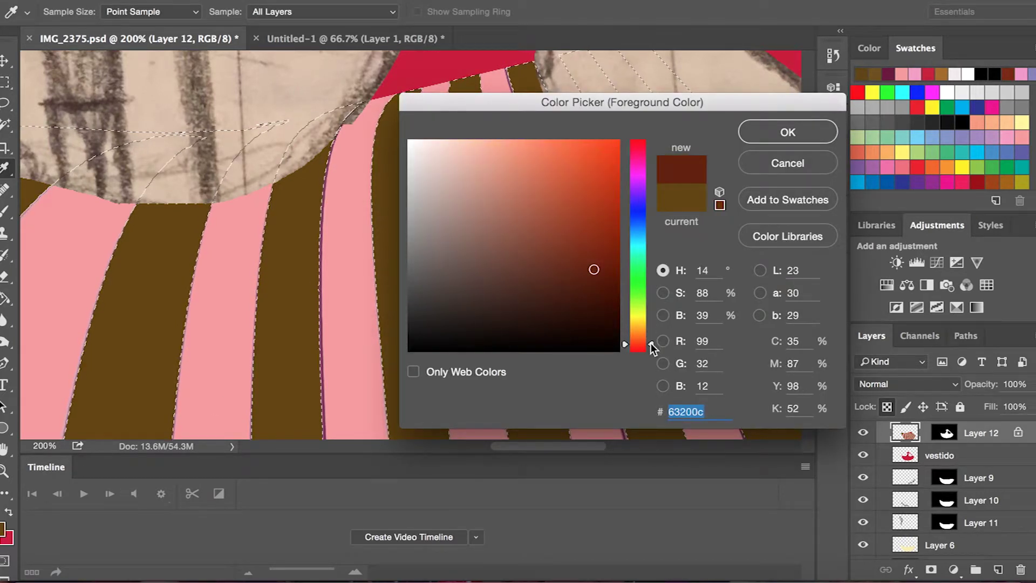
{"action": "left_click_drag", "start_coordinate": [596, 274], "coordinate": [599, 277]}
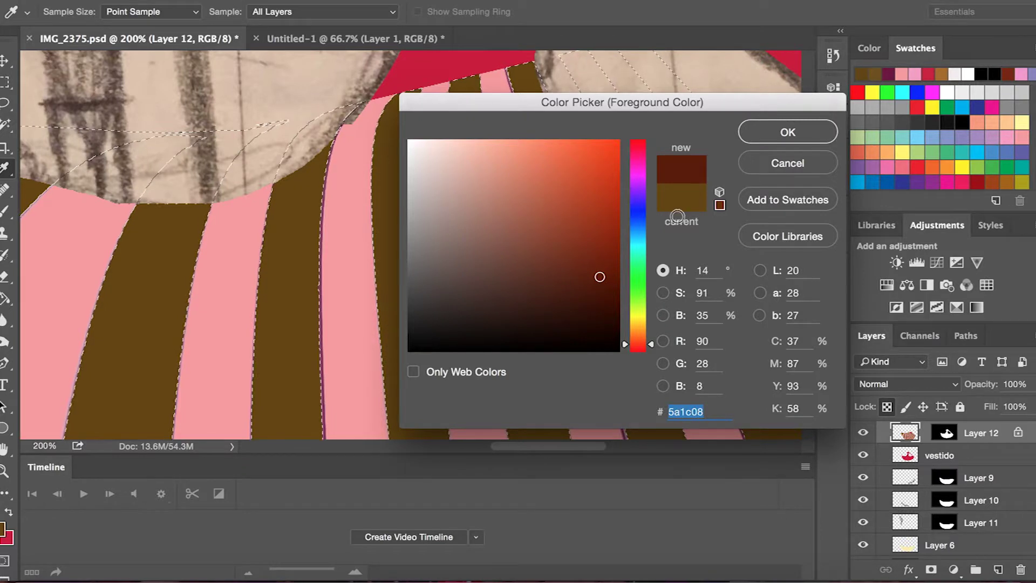
{"action": "key", "text": "Return"}
Step: Refill all seven brown stripes with the reddish-brown #5a1c08
{"action": "left_click", "coordinate": [514, 259]}
{"action": "left_click", "coordinate": [586, 296]}
{"action": "left_click", "coordinate": [410, 269]}
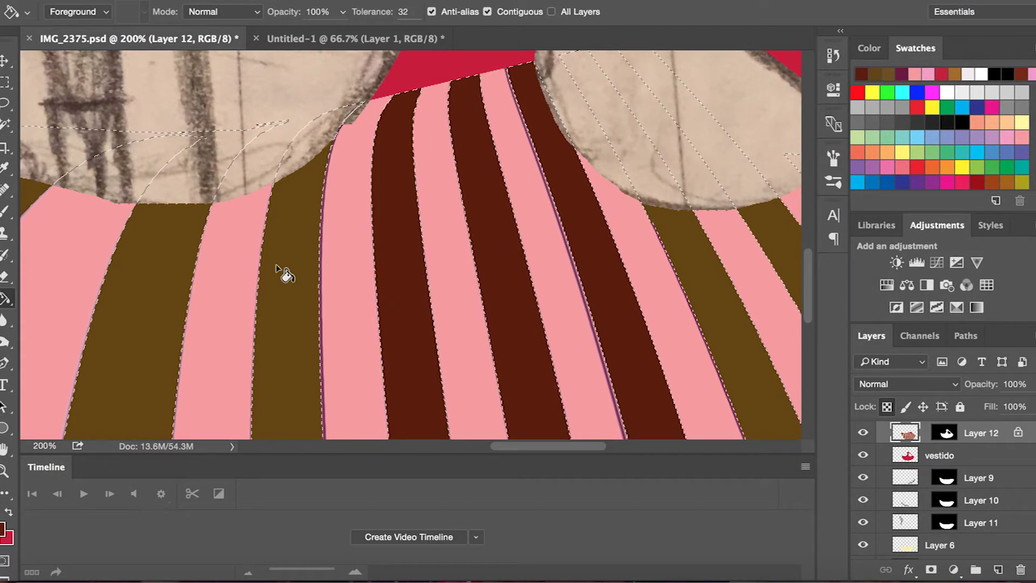
{"action": "left_click", "coordinate": [277, 266]}
{"action": "left_click", "coordinate": [153, 244]}
{"action": "left_click", "coordinate": [697, 253]}
{"action": "left_click", "coordinate": [777, 232]}
{"action": "scroll", "coordinate": [791, 244], "scroll_direction": "right", "scroll_amount": 5}
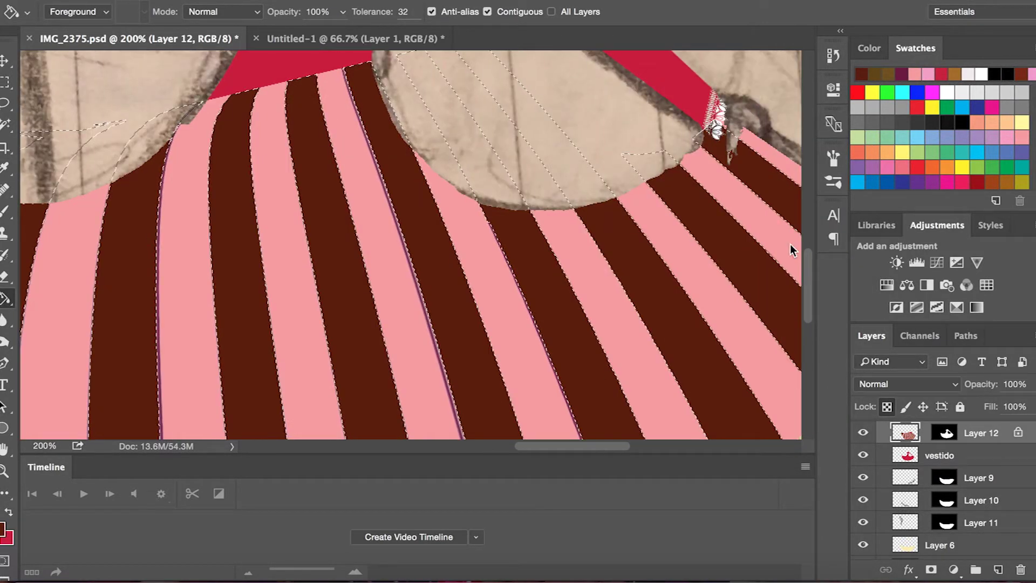
{"action": "scroll", "coordinate": [410, 243], "scroll_direction": "left", "scroll_amount": 3}
Step: Switch back to the Magic Wand and deselect the skirt stripes
{"action": "key", "text": "w"}
{"action": "key", "text": "ctrl+d"}
{"action": "scroll", "coordinate": [212, 268], "scroll_direction": "left", "scroll_amount": 5}
{"action": "scroll", "coordinate": [212, 267], "scroll_direction": "up", "scroll_amount": 4}
{"action": "scroll", "coordinate": [212, 265], "scroll_direction": "right", "scroll_amount": 5}
{"action": "scroll", "coordinate": [213, 262], "scroll_direction": "left", "scroll_amount": 3}
{"action": "scroll", "coordinate": [213, 262], "scroll_direction": "up", "scroll_amount": 2}
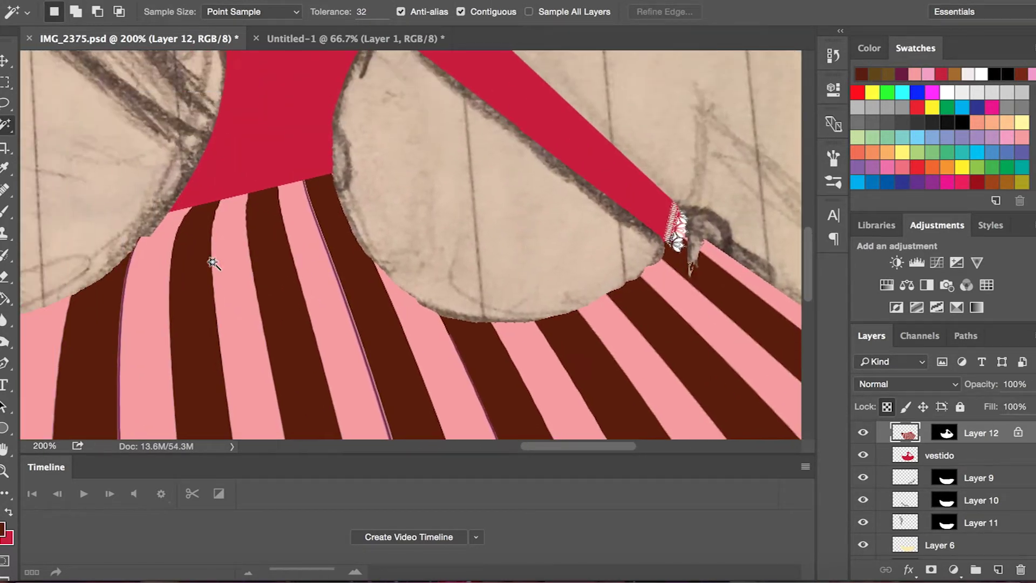
Step: Add a new empty layer and set the Brush to a 23 px round preset
{"action": "left_click", "coordinate": [999, 570]}
{"action": "left_click", "coordinate": [5, 212]}
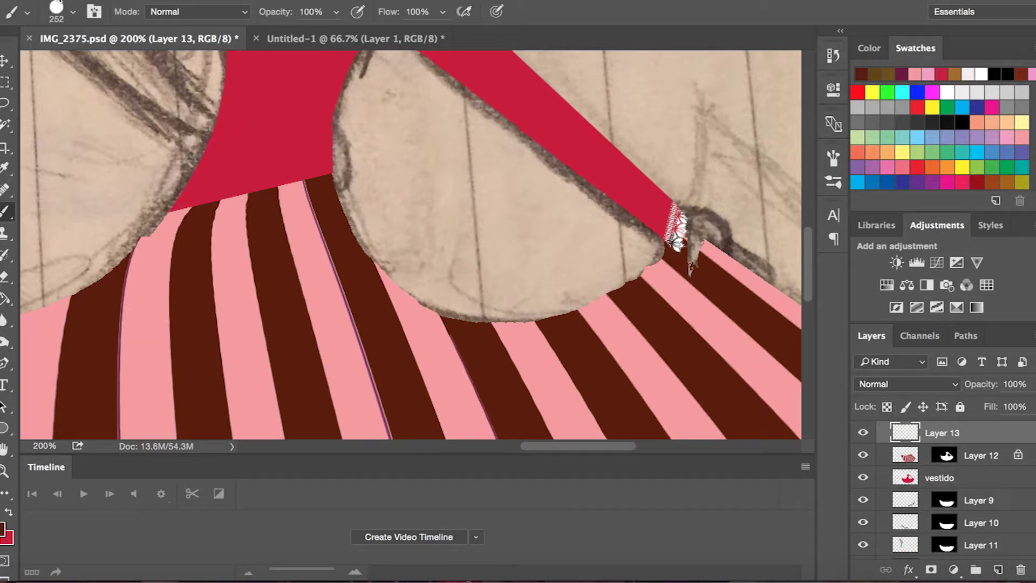
{"action": "left_click", "coordinate": [72, 11]}
{"action": "left_click", "coordinate": [73, 132]}
{"action": "key", "text": "Return"}
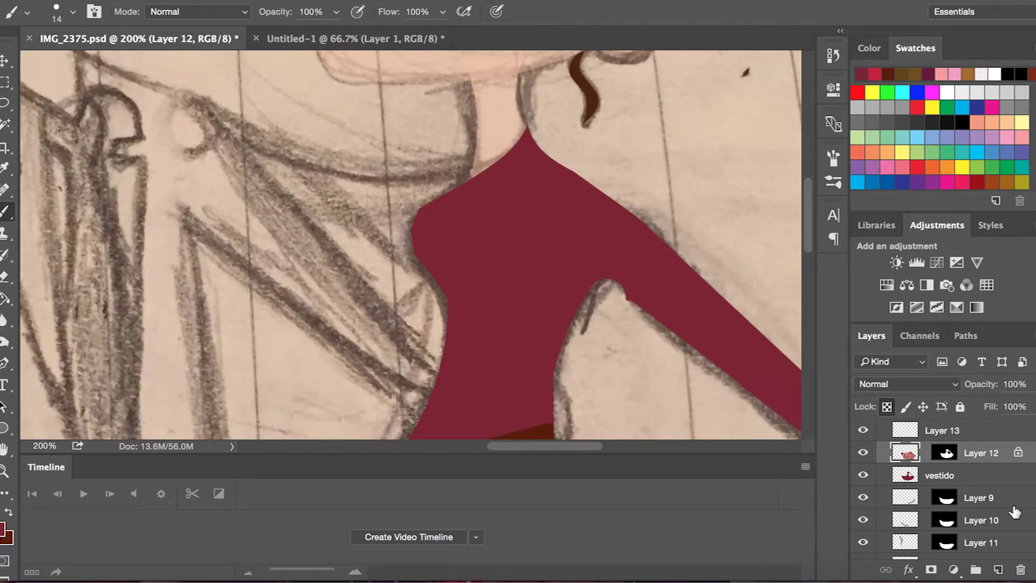
Step: Make the vestido layer the active layer
{"action": "left_click", "coordinate": [984, 483]}
{"action": "left_click", "coordinate": [1010, 456]}
{"action": "key", "text": "alt+bracketleft"}
Step: Select the burgundy dress and paint a small black shadow on a new layer
{"action": "key", "text": "w"}
{"action": "left_click", "coordinate": [497, 305]}
{"action": "key", "text": "ctrl+shift+alt+n"}
{"action": "left_click", "coordinate": [975, 100]}
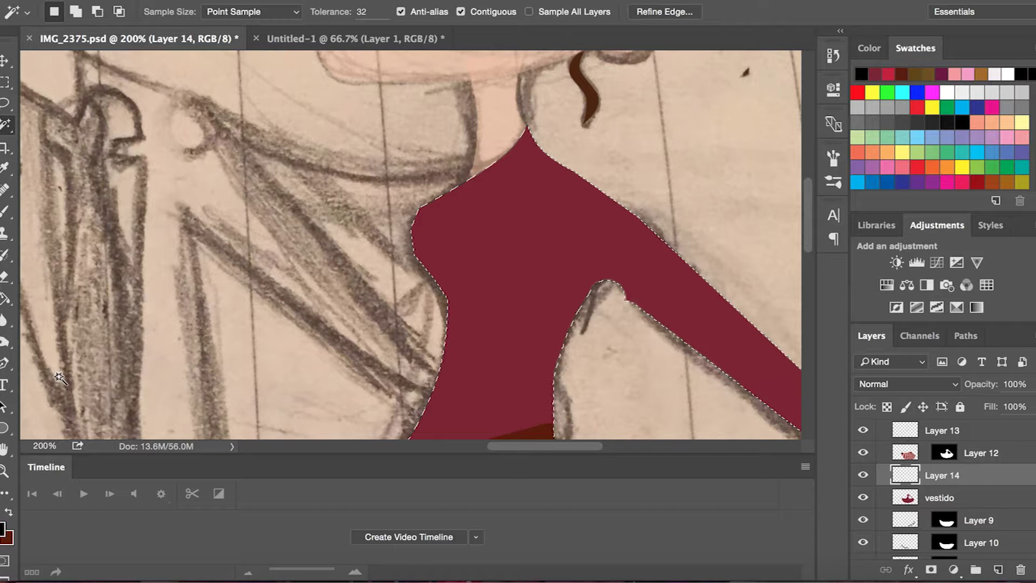
{"action": "key", "text": "b"}
{"action": "left_click_drag", "start_coordinate": [451, 305], "coordinate": [460, 304]}
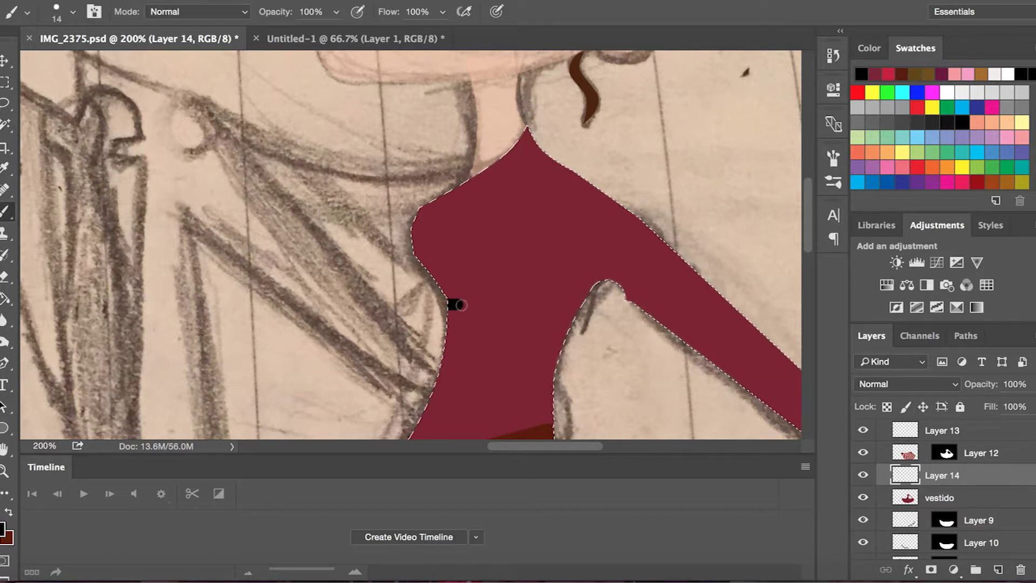
Step: Lower the shadow layer's opacity to 32% and deselect the dress
{"action": "left_click", "coordinate": [1015, 384]}
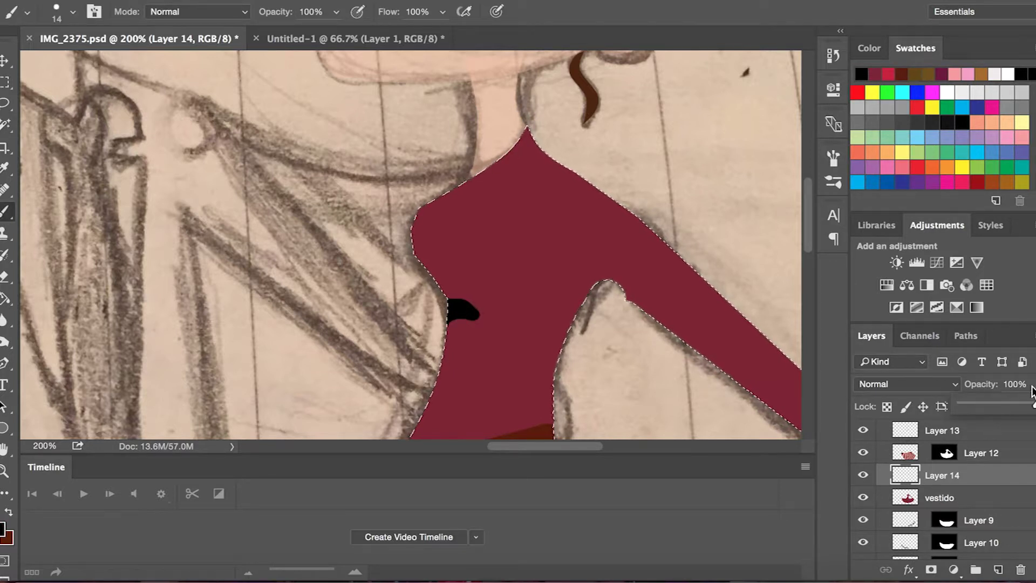
{"action": "left_click_drag", "start_coordinate": [1028, 406], "coordinate": [996, 406]}
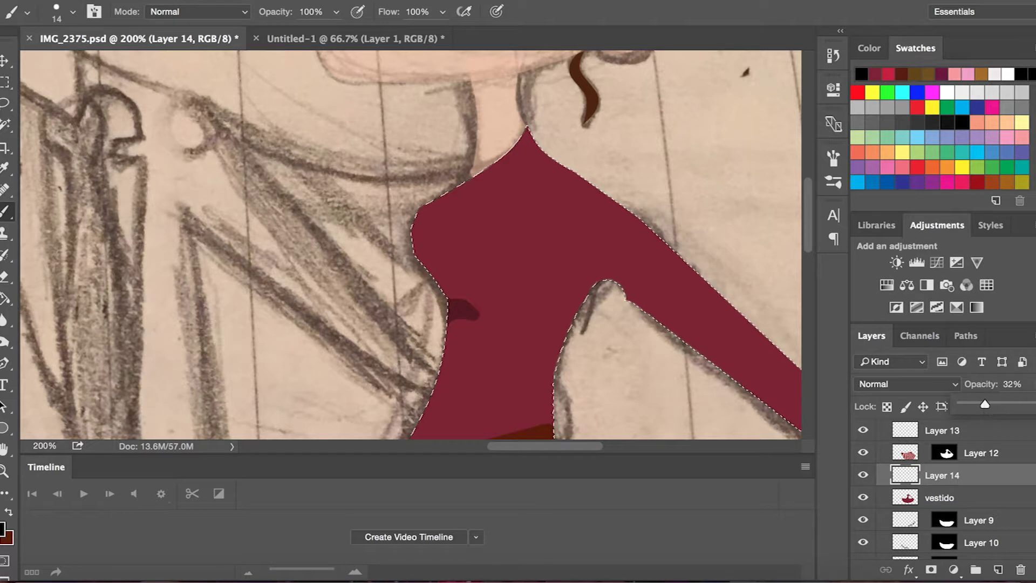
{"action": "key", "text": "Return"}
{"action": "left_click", "coordinate": [4, 127]}
{"action": "key", "text": "ctrl+d"}
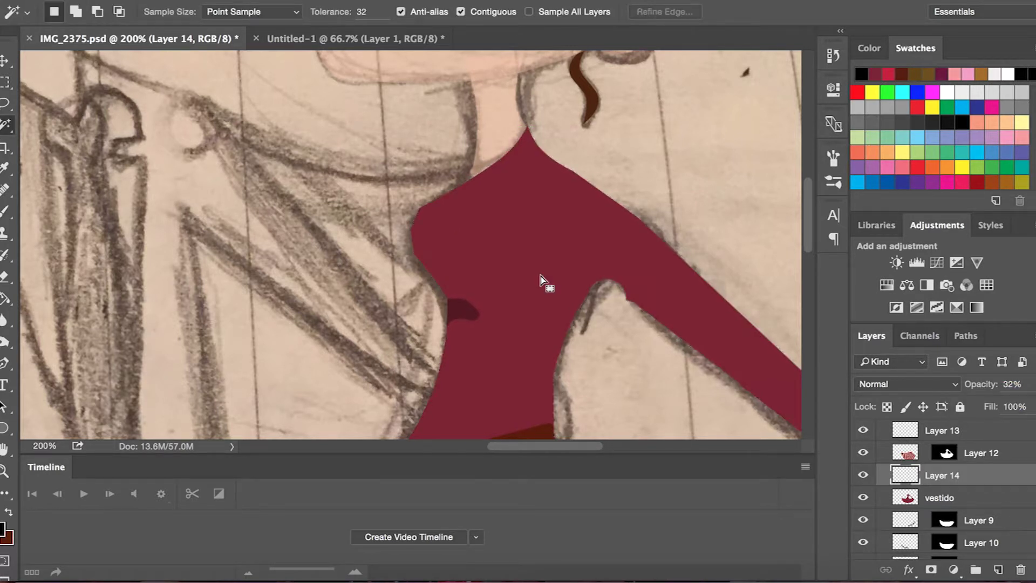
Step: Add a new empty layer above Layer 12
{"action": "scroll", "coordinate": [539, 277], "scroll_direction": "down", "scroll_amount": 4}
{"action": "scroll", "coordinate": [542, 276], "scroll_direction": "down", "scroll_amount": 2}
{"action": "scroll", "coordinate": [541, 276], "scroll_direction": "down", "scroll_amount": 3}
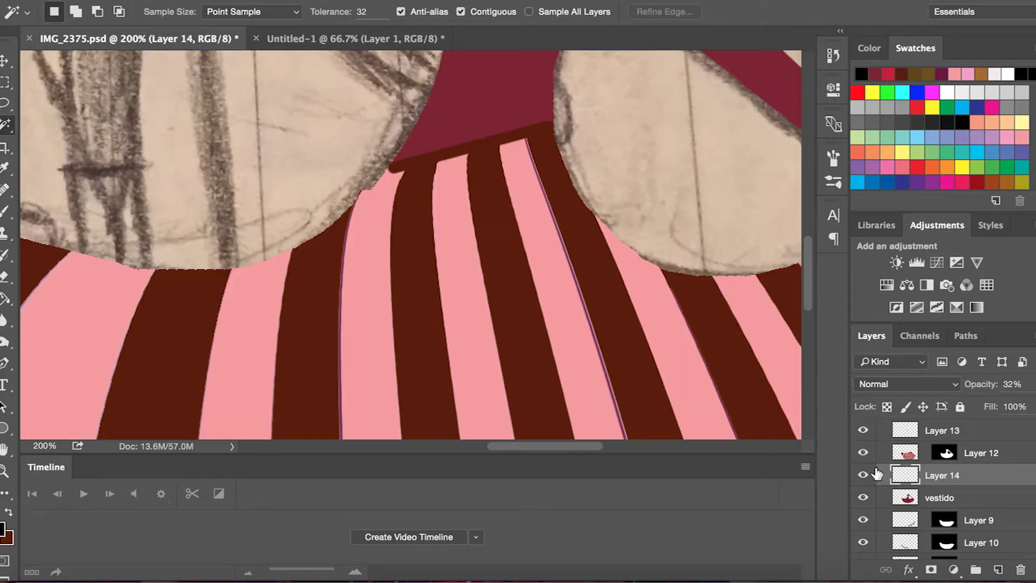
{"action": "left_click", "coordinate": [993, 458]}
{"action": "left_click", "coordinate": [998, 570]}
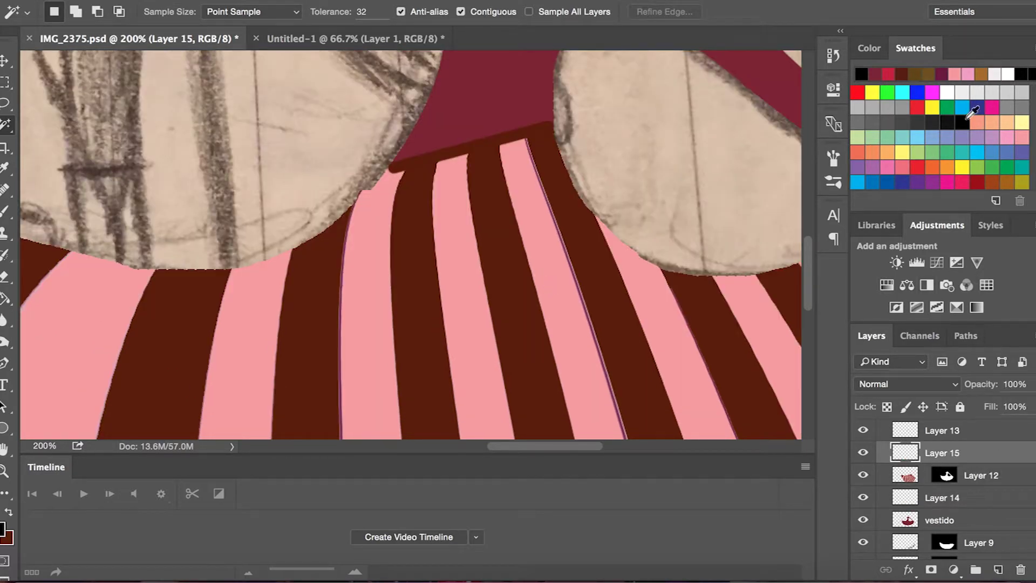
Step: Zoom out to see the whole dancer
{"action": "left_click", "coordinate": [4, 470]}
{"action": "left_click", "coordinate": [76, 11]}
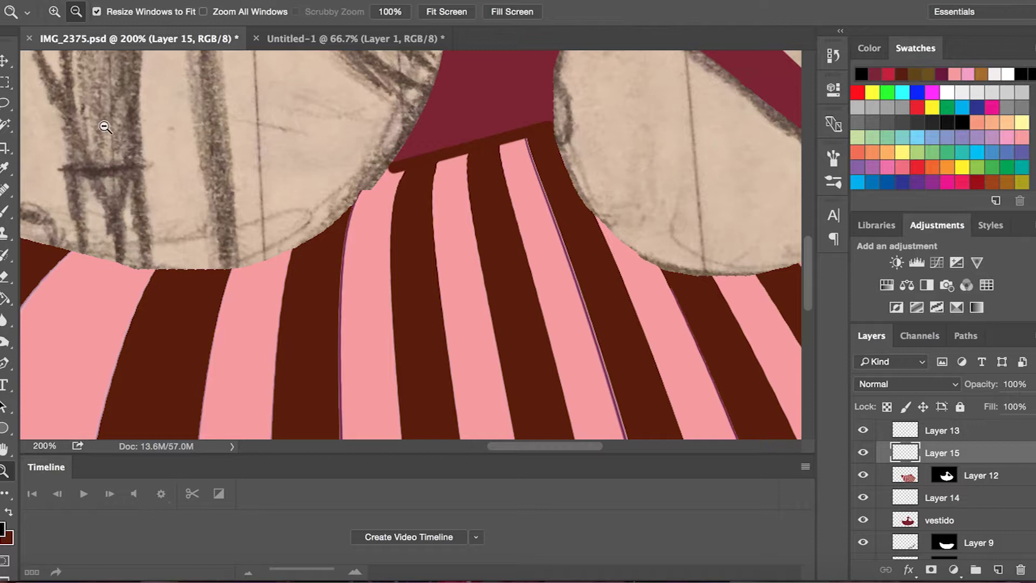
{"action": "left_click", "coordinate": [105, 128]}
{"action": "left_click", "coordinate": [105, 128]}
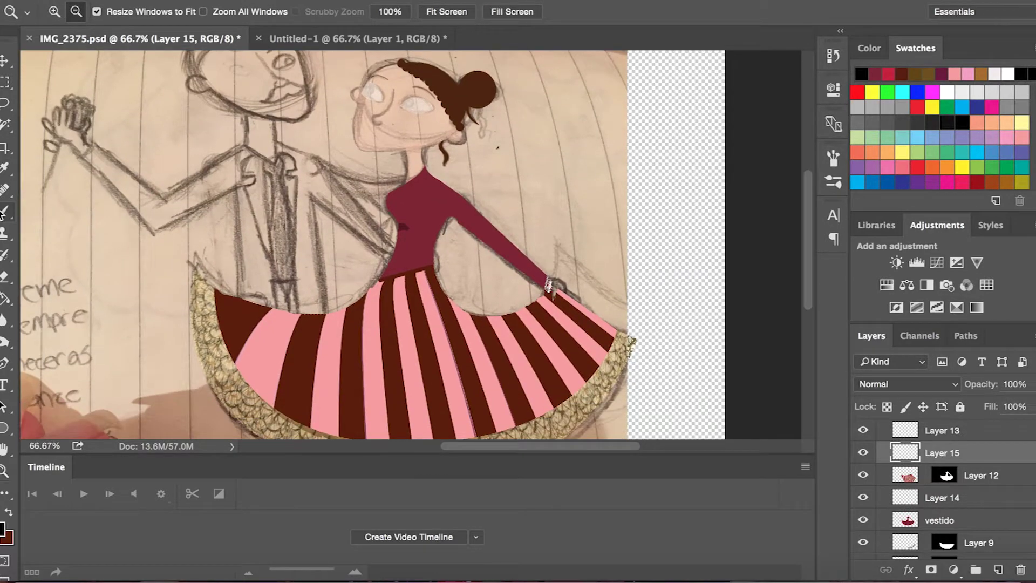
Step: Paint two thick black fold curves across the skirt with a 54 px brush
{"action": "left_click", "coordinate": [4, 211]}
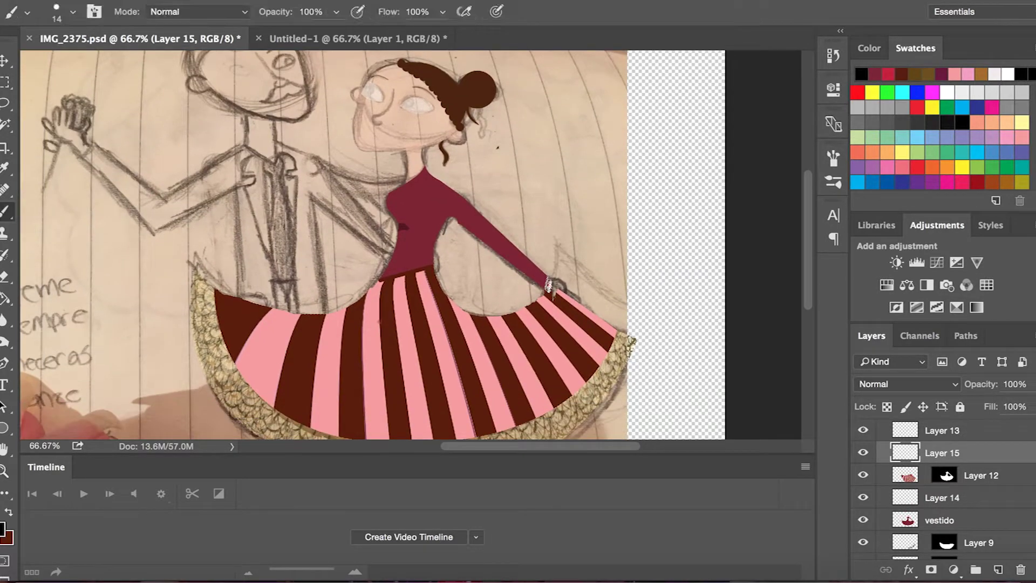
{"action": "left_click", "coordinate": [73, 11]}
{"action": "left_click", "coordinate": [47, 135]}
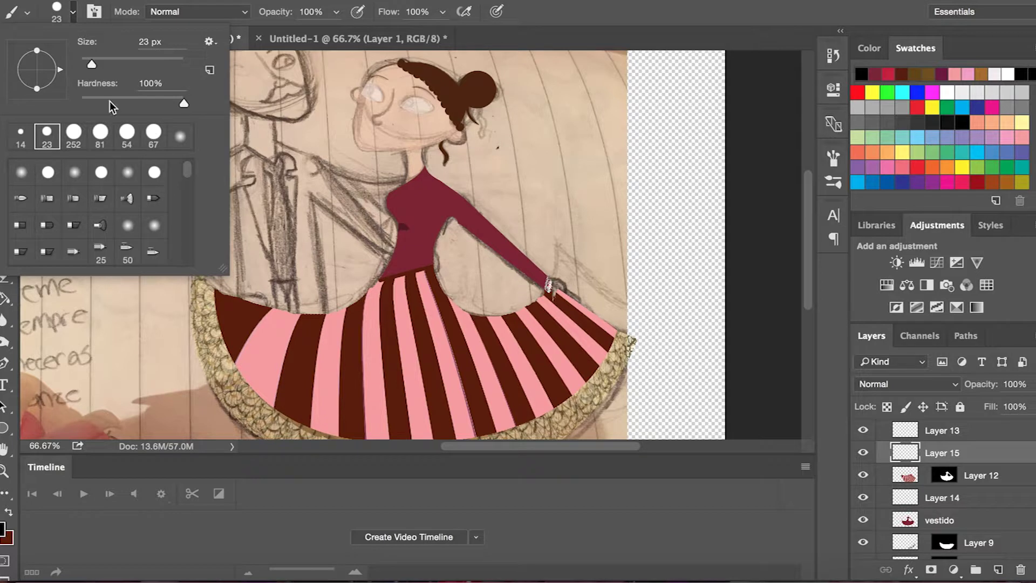
{"action": "left_click", "coordinate": [126, 136]}
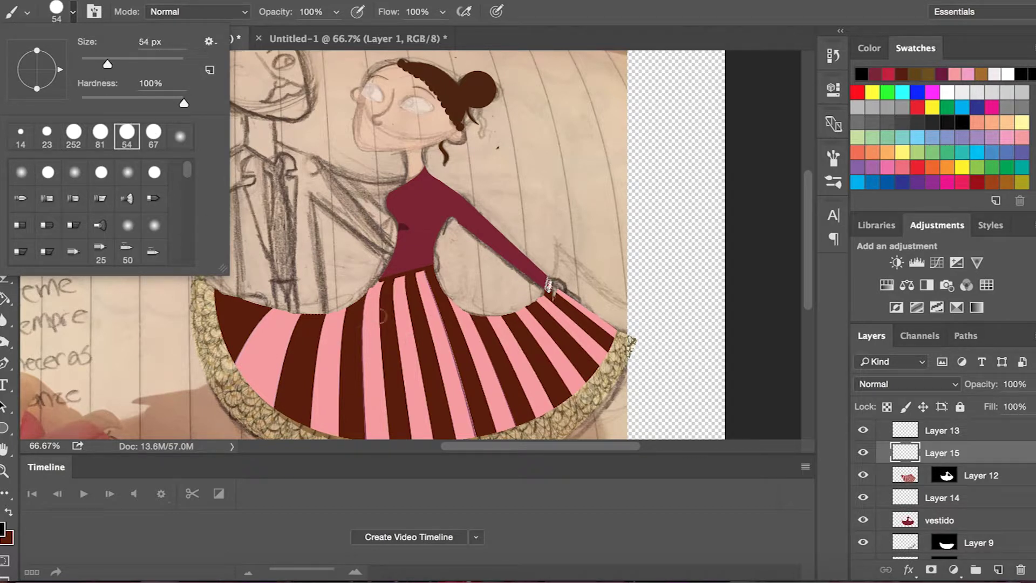
{"action": "left_click_drag", "start_coordinate": [389, 296], "coordinate": [264, 344]}
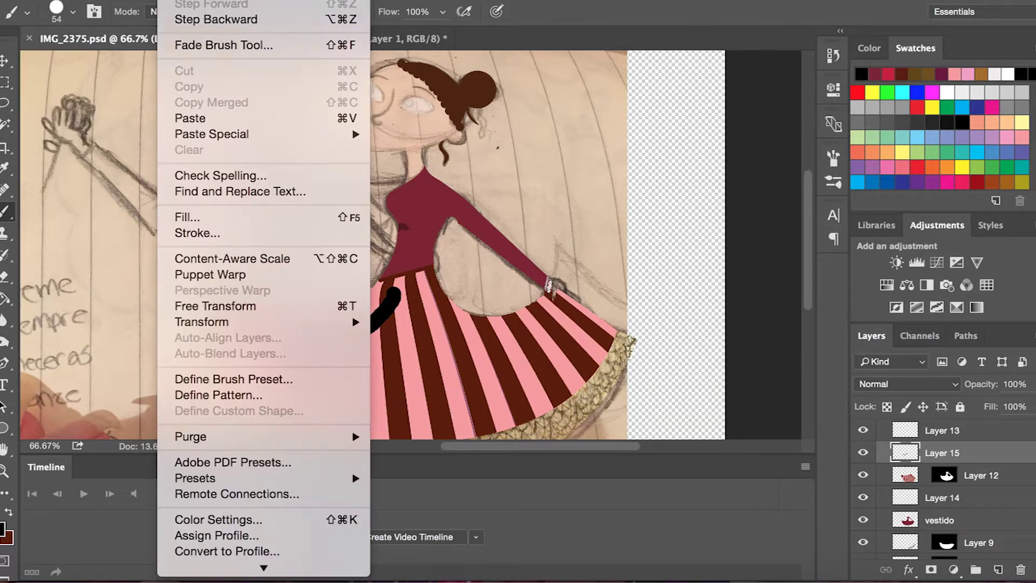
{"action": "key", "text": "ctrl+z"}
{"action": "left_click_drag", "start_coordinate": [387, 297], "coordinate": [274, 357]}
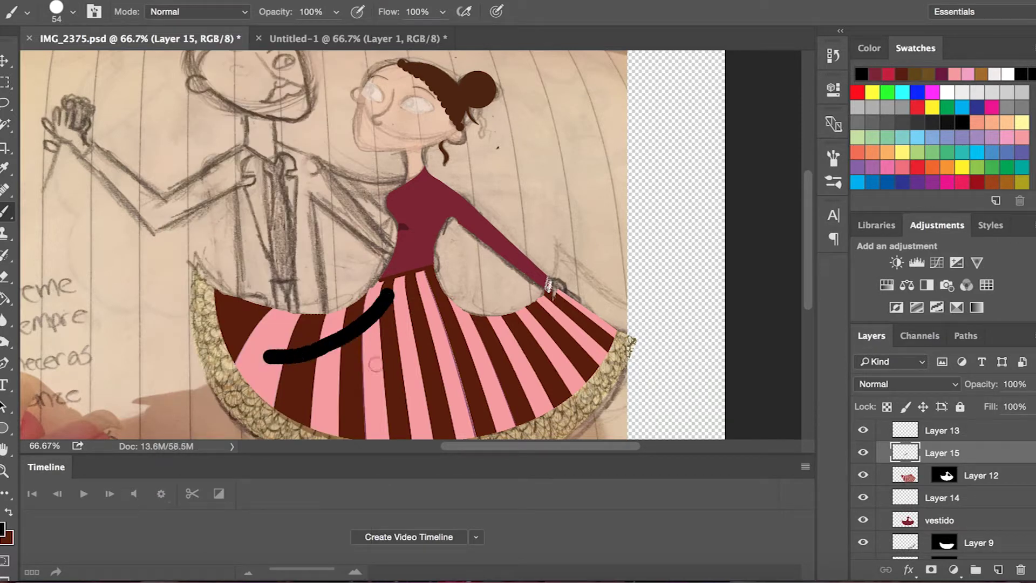
{"action": "left_click_drag", "start_coordinate": [436, 331], "coordinate": [504, 404]}
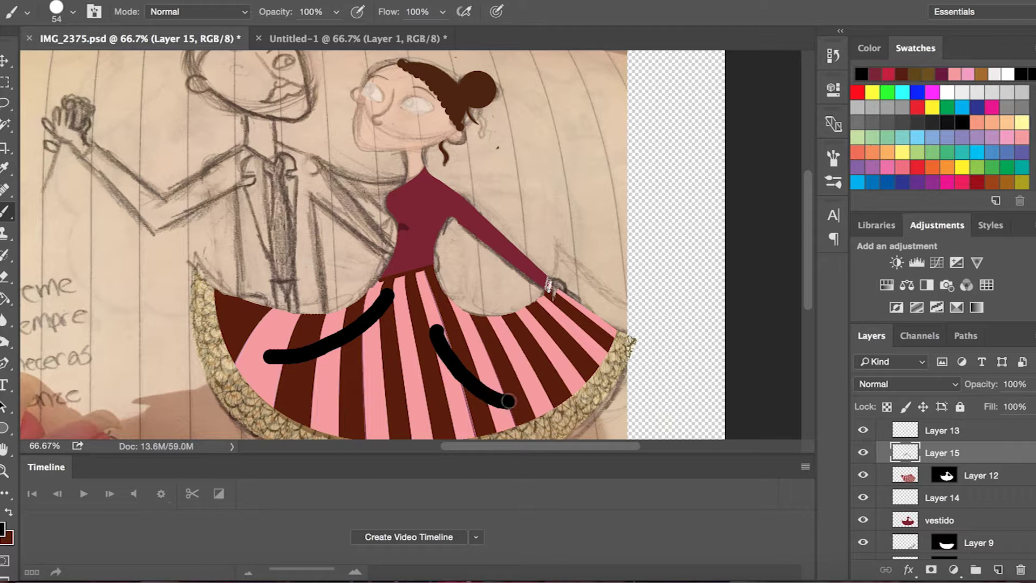
Step: Set the fold layer to 39% opacity with Hard Light blending
{"action": "left_click", "coordinate": [1033, 384]}
{"action": "left_click_drag", "start_coordinate": [999, 405], "coordinate": [993, 406]}
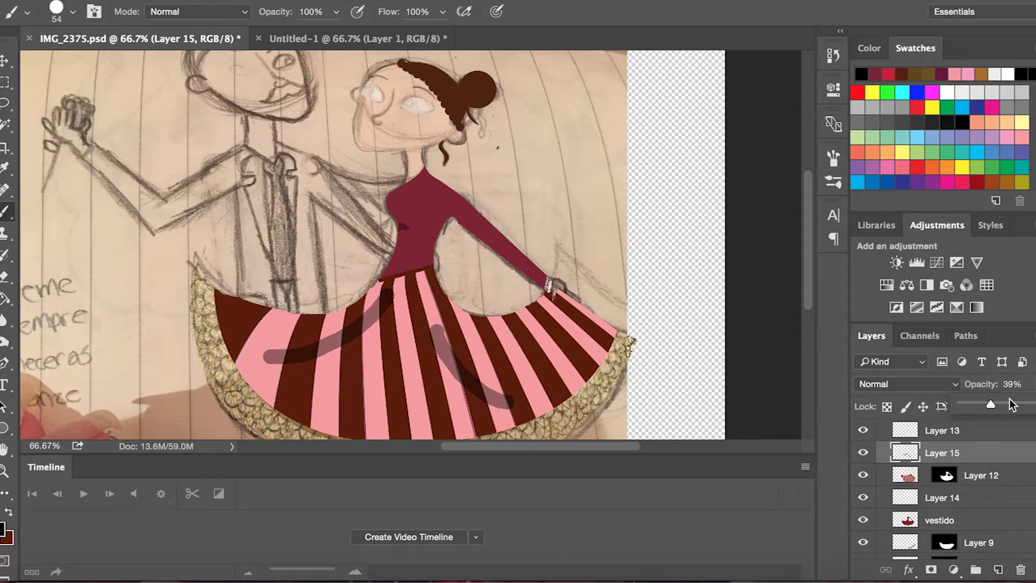
{"action": "left_click", "coordinate": [907, 384]}
{"action": "left_click", "coordinate": [901, 476]}
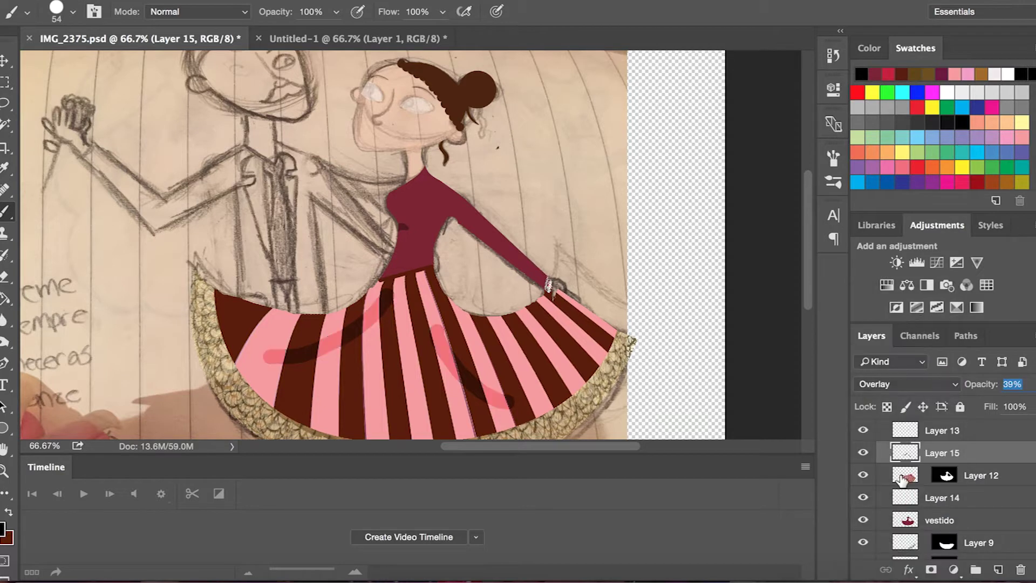
{"action": "left_click", "coordinate": [907, 383]}
{"action": "left_click", "coordinate": [909, 407]}
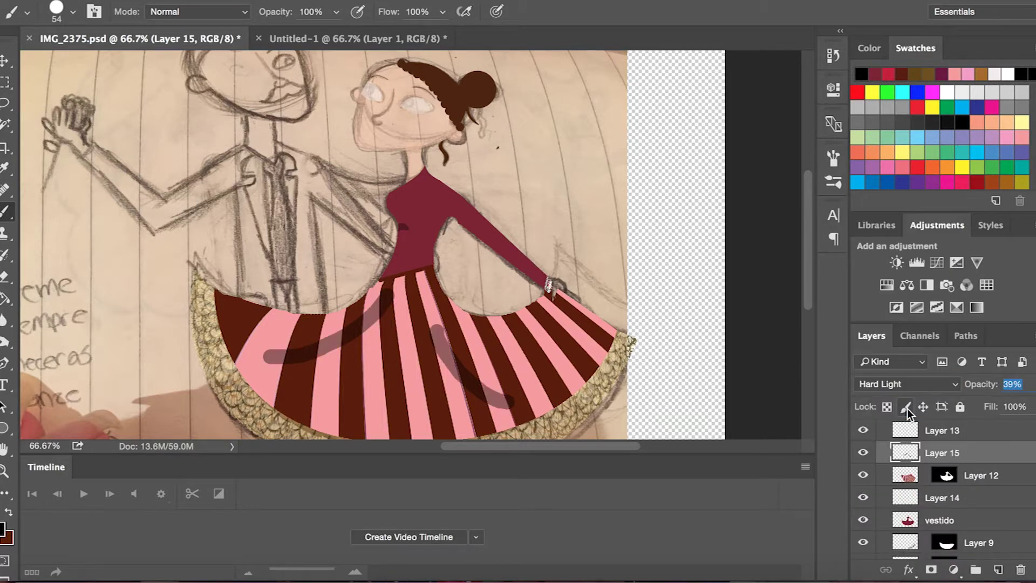
{"action": "scroll", "coordinate": [702, 340], "scroll_direction": "left", "scroll_amount": 2}
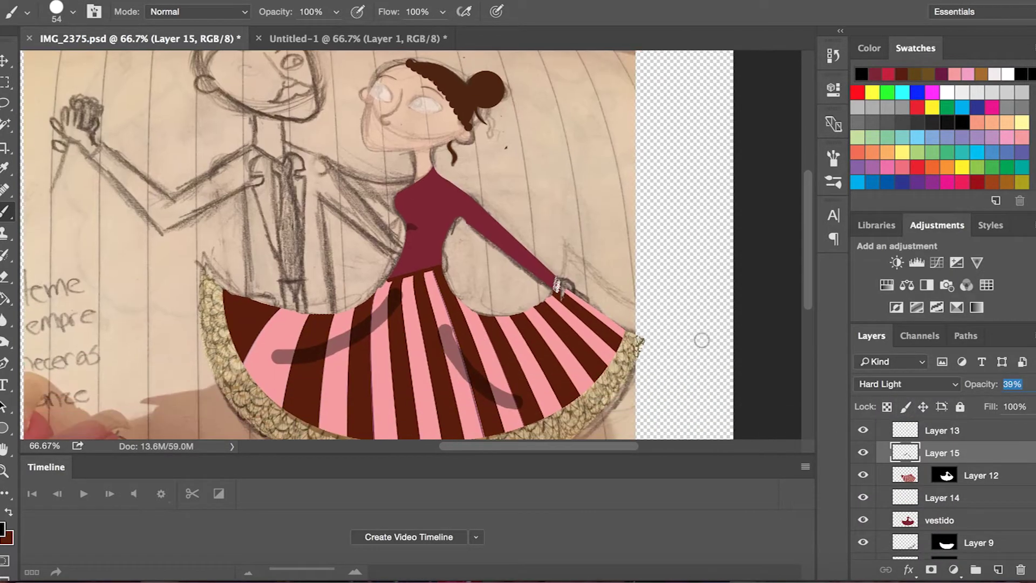
{"action": "scroll", "coordinate": [917, 518], "scroll_direction": "down", "scroll_amount": 3}
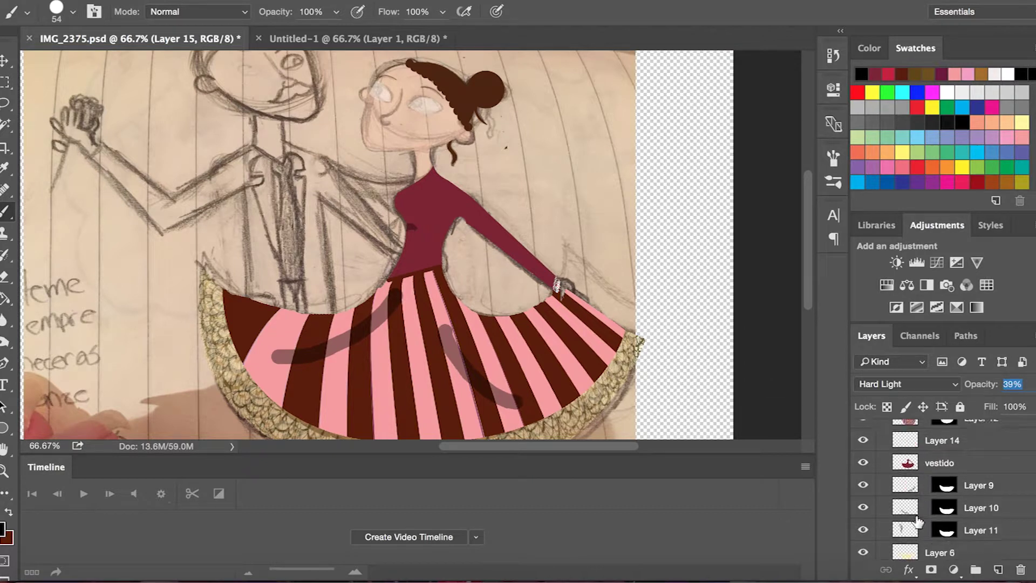
Step: Raise Layer 6, the lace trim, to 100% opacity
{"action": "scroll", "coordinate": [917, 521], "scroll_direction": "down", "scroll_amount": 1}
{"action": "left_click", "coordinate": [939, 529]}
{"action": "left_click_drag", "start_coordinate": [1003, 404], "coordinate": [1034, 404]}
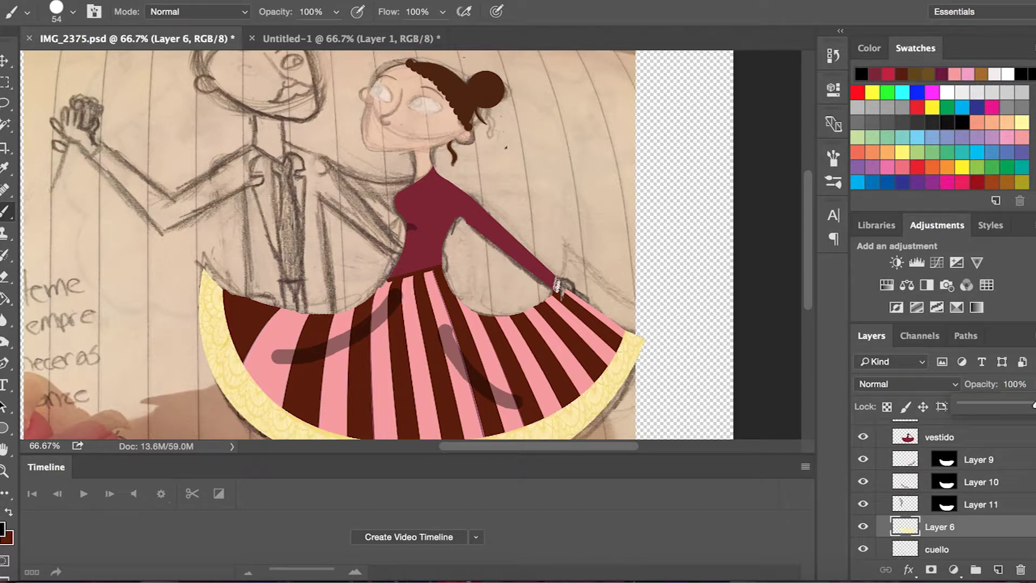
Step: Move up through the layers past Layer 13, hair and ears to make the cara face layer active
{"action": "scroll", "coordinate": [729, 372], "scroll_direction": "down", "scroll_amount": 2}
{"action": "scroll", "coordinate": [729, 373], "scroll_direction": "up", "scroll_amount": 3}
{"action": "scroll", "coordinate": [729, 373], "scroll_direction": "up", "scroll_amount": 3}
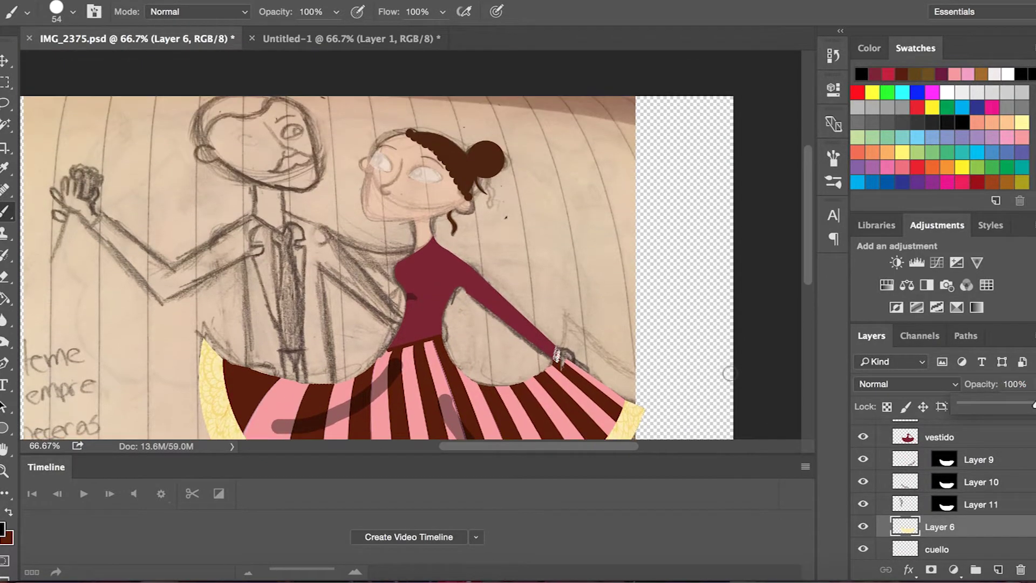
{"action": "scroll", "coordinate": [901, 504], "scroll_direction": "up", "scroll_amount": 3}
{"action": "scroll", "coordinate": [901, 504], "scroll_direction": "up", "scroll_amount": 3}
{"action": "left_click", "coordinate": [892, 497]}
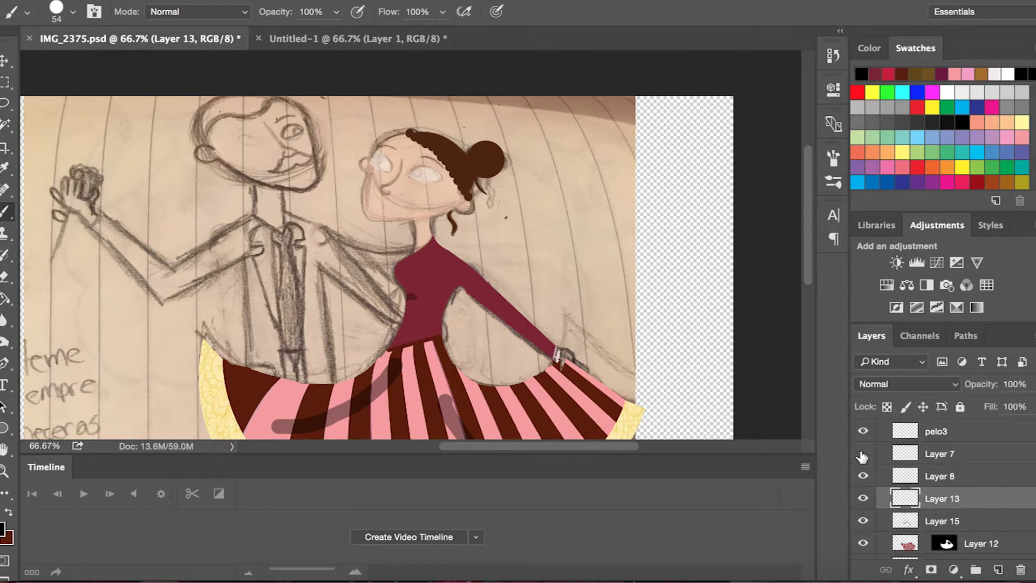
{"action": "left_click", "coordinate": [929, 432]}
{"action": "scroll", "coordinate": [930, 432], "scroll_direction": "up", "scroll_amount": 1}
{"action": "scroll", "coordinate": [931, 434], "scroll_direction": "up", "scroll_amount": 1}
{"action": "left_click", "coordinate": [934, 438]}
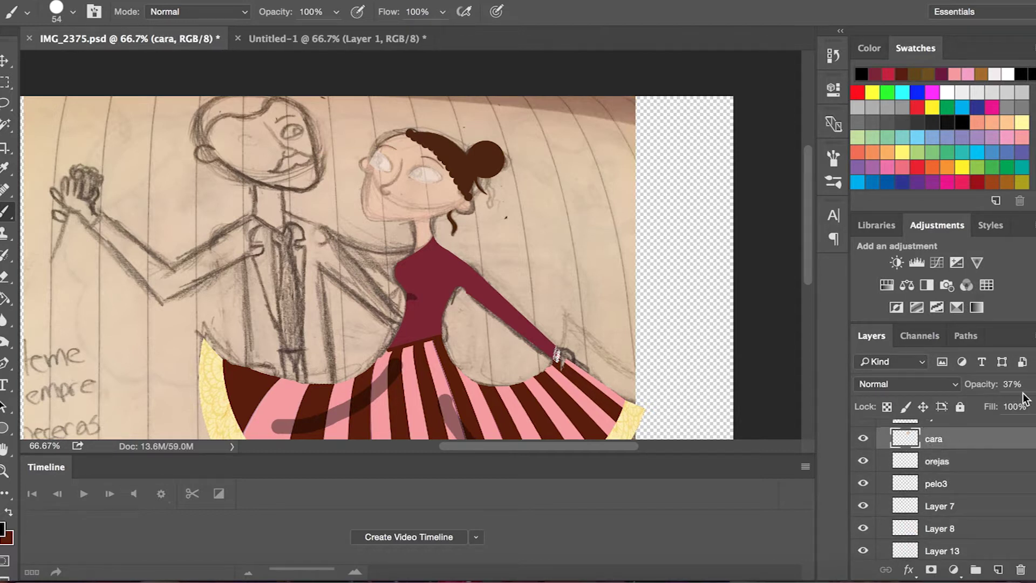
Step: Zoom in on the dancer's face with the Zoom tool
{"action": "left_click", "coordinate": [6, 470]}
{"action": "left_click", "coordinate": [54, 12]}
{"action": "left_click", "coordinate": [395, 170]}
{"action": "left_click", "coordinate": [396, 170]}
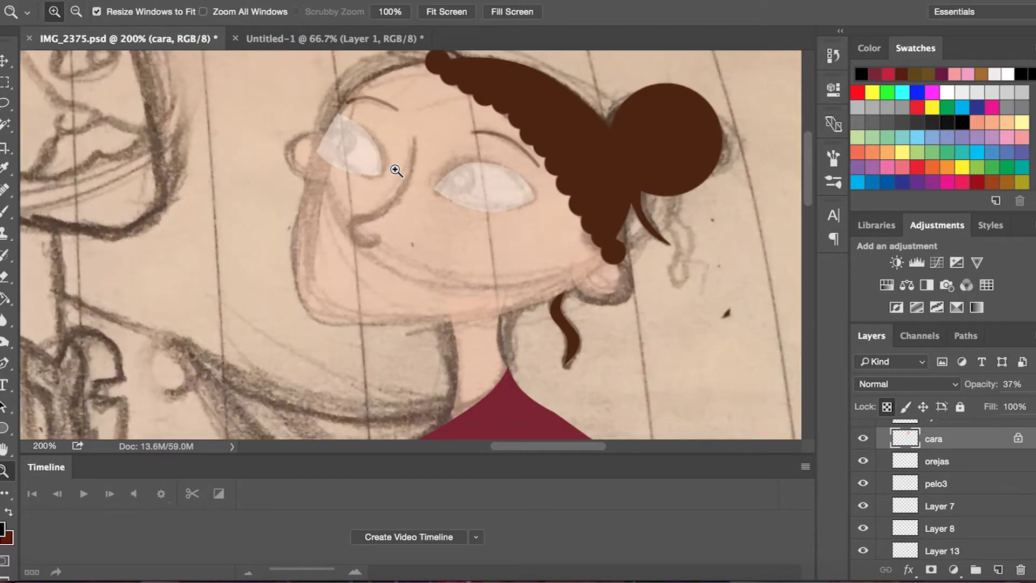
Step: Lower the cara face layer to 33% opacity so the sketch shows through
{"action": "left_click", "coordinate": [1028, 384]}
{"action": "left_click_drag", "start_coordinate": [985, 404], "coordinate": [1033, 404]}
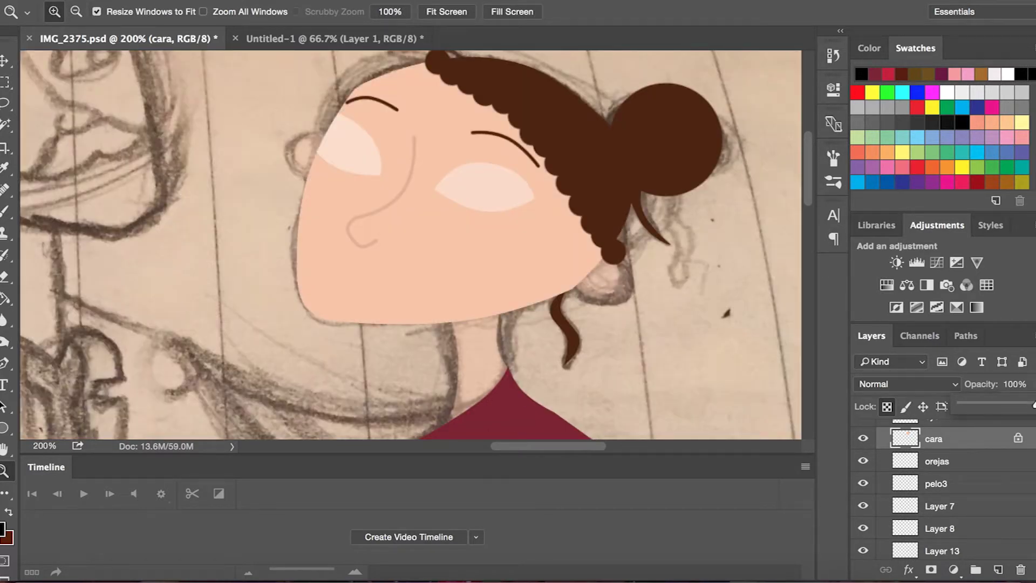
{"action": "left_click_drag", "start_coordinate": [1011, 403], "coordinate": [986, 403]}
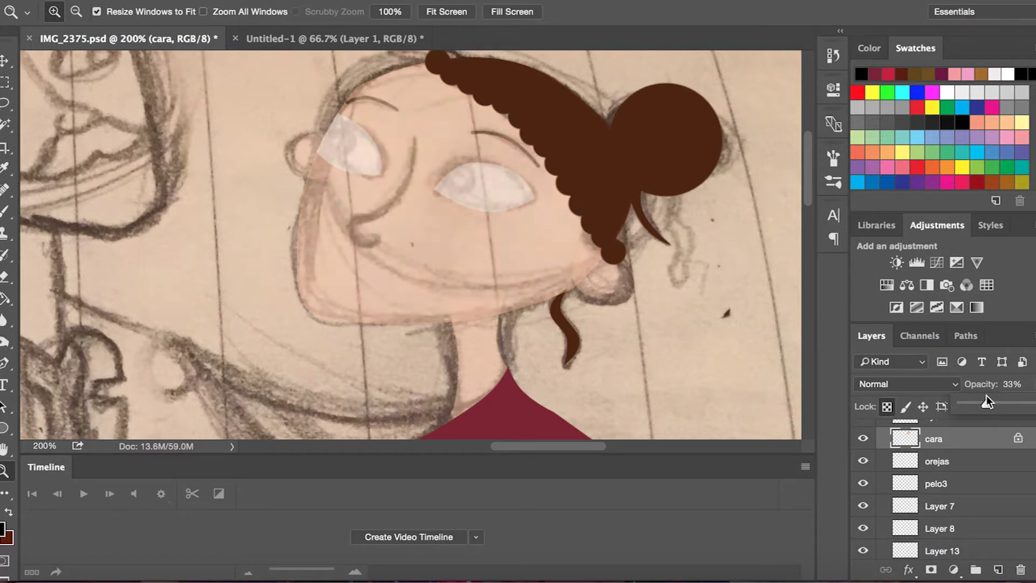
{"action": "scroll", "coordinate": [982, 480], "scroll_direction": "up", "scroll_amount": 2}
{"action": "scroll", "coordinate": [981, 480], "scroll_direction": "up", "scroll_amount": 2}
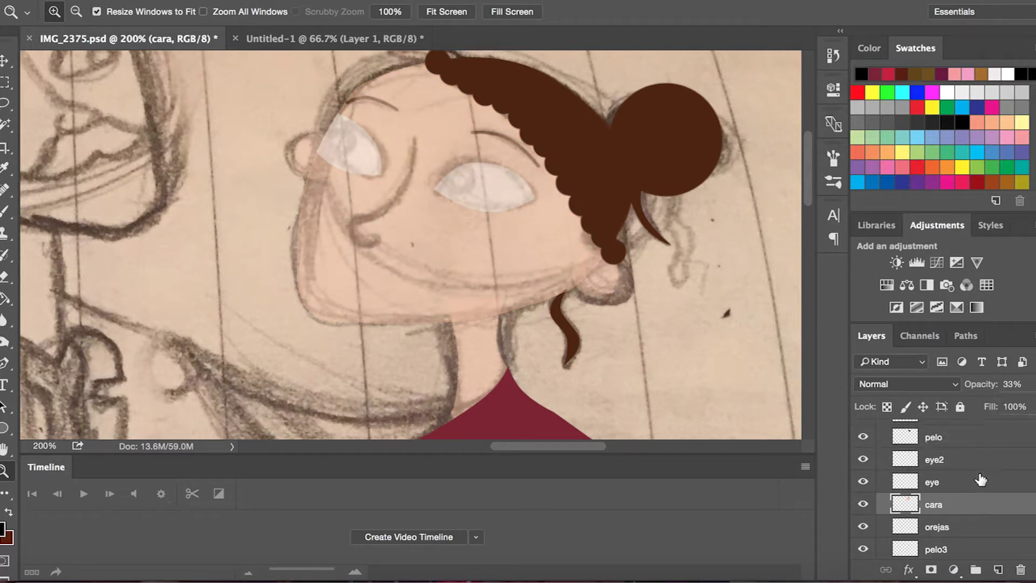
Step: Sample the hair's dark brown with the Eyedropper and set up the Brush
{"action": "left_click", "coordinate": [981, 482]}
{"action": "left_click", "coordinate": [6, 168]}
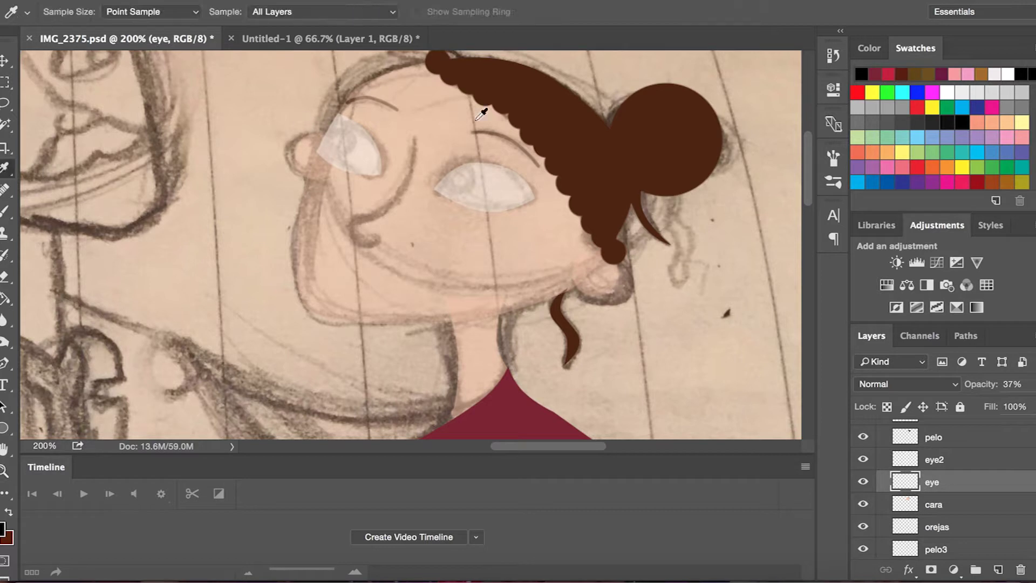
{"action": "left_click", "coordinate": [554, 103]}
{"action": "left_click", "coordinate": [6, 211]}
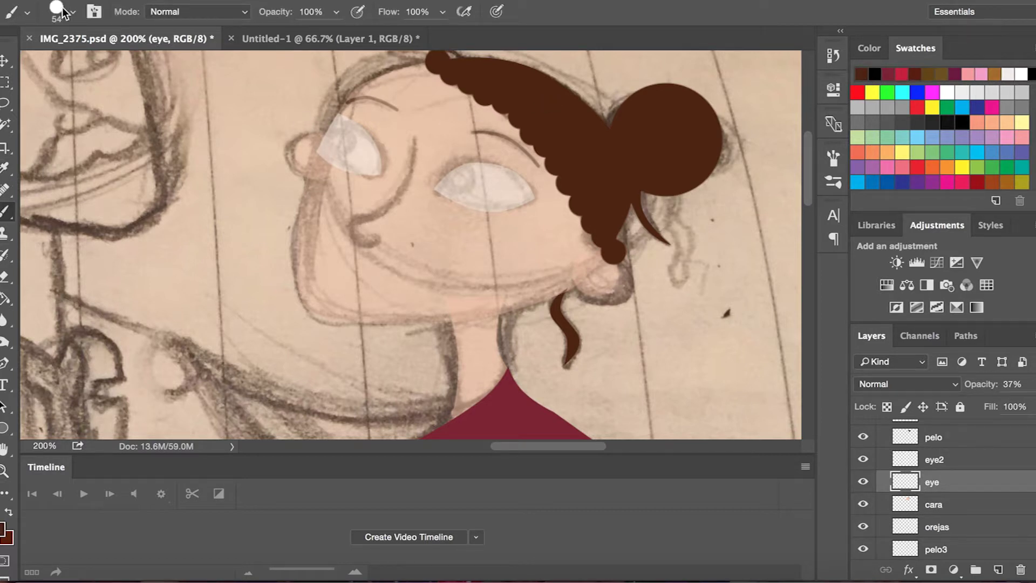
{"action": "left_click", "coordinate": [63, 11]}
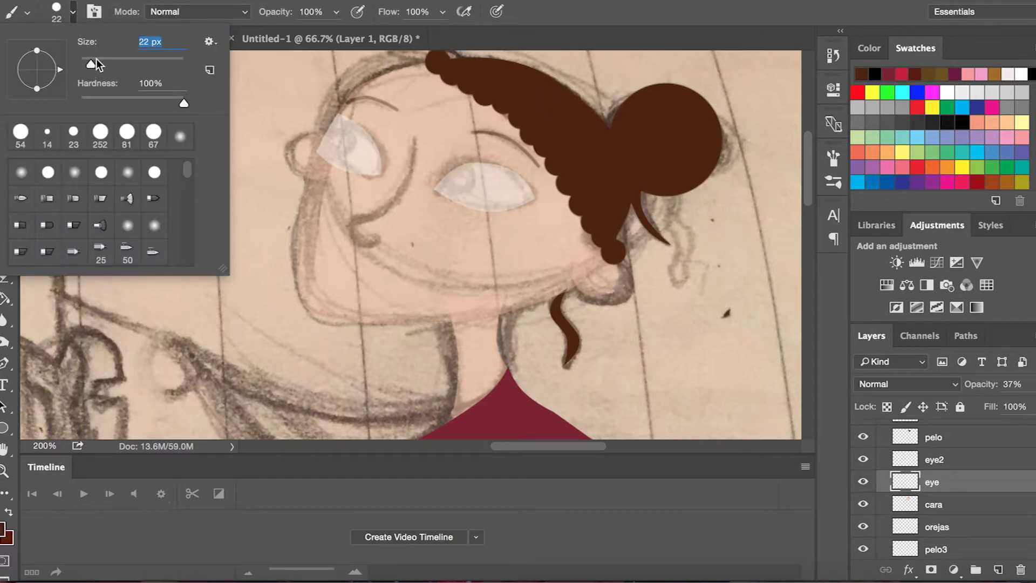
Step: Paint a brown pupil in each eye on new Layer 16 above eye2
{"action": "left_click", "coordinate": [460, 181]}
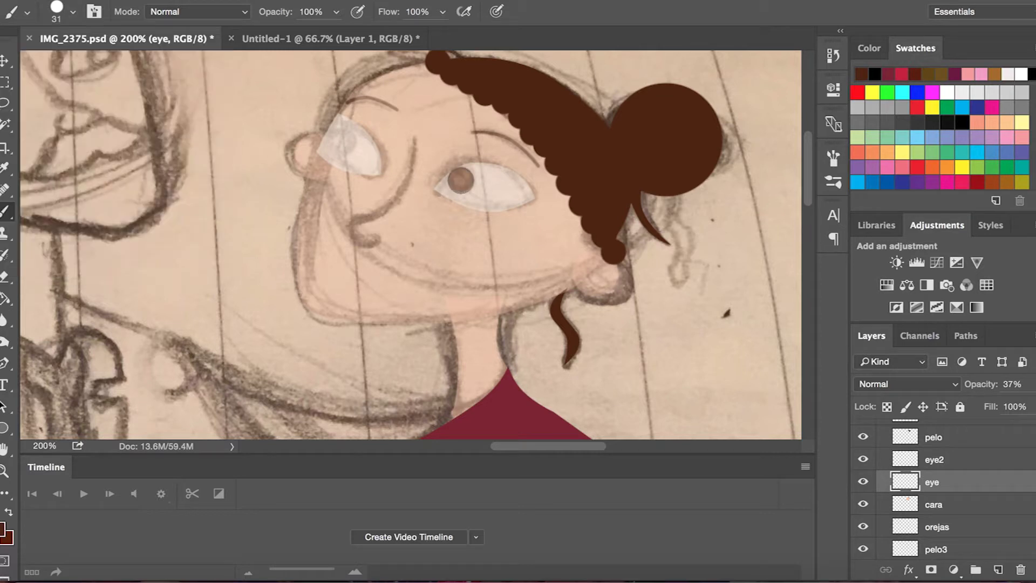
{"action": "key", "text": "ctrl+z"}
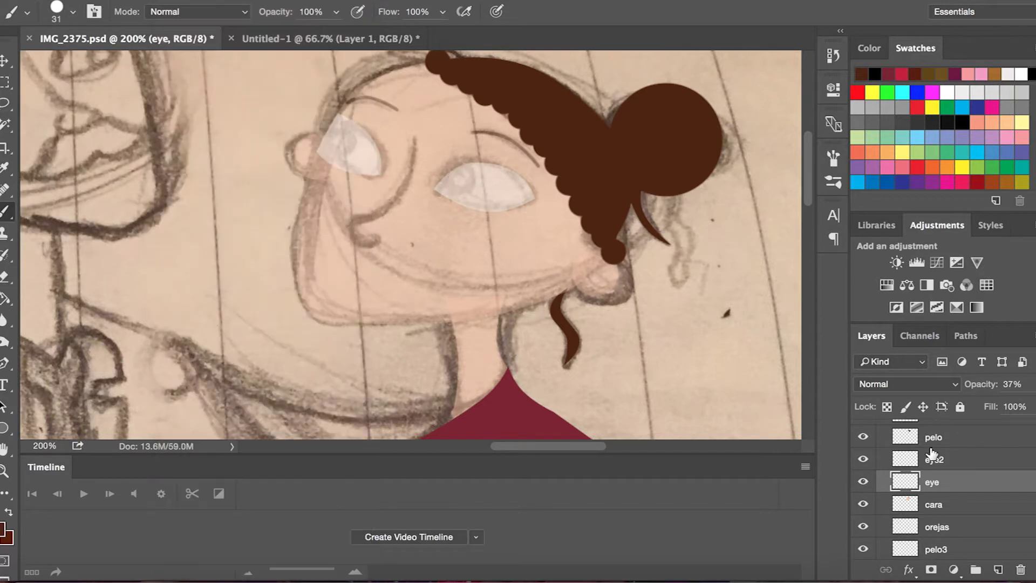
{"action": "left_click", "coordinate": [934, 459]}
{"action": "left_click", "coordinate": [999, 569]}
{"action": "left_click", "coordinate": [460, 181]}
{"action": "left_click", "coordinate": [337, 140]}
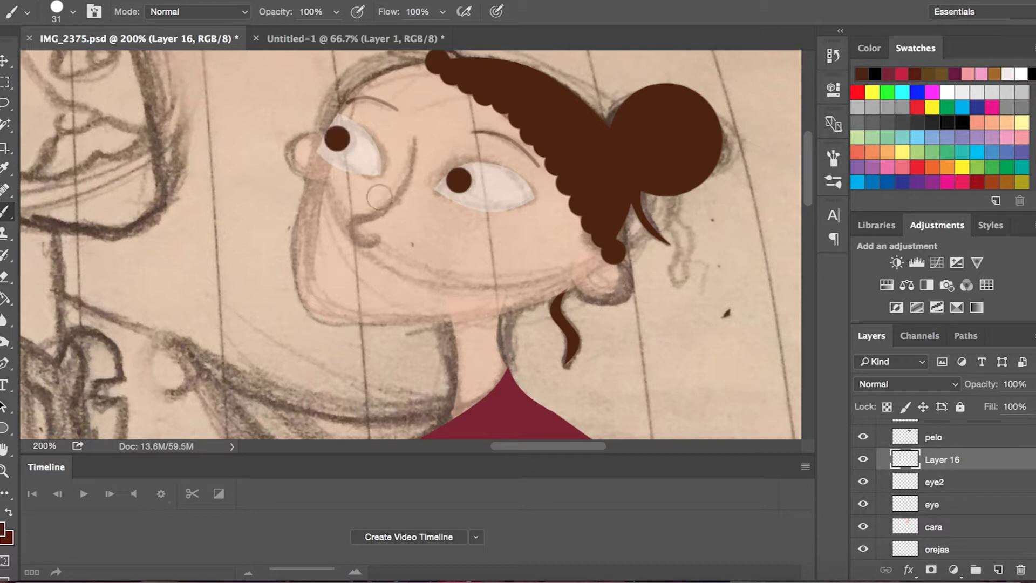
Step: Dab black pupil centres and white highlight dots with a smaller brush
{"action": "left_click", "coordinate": [72, 11]}
{"action": "left_click", "coordinate": [89, 59]}
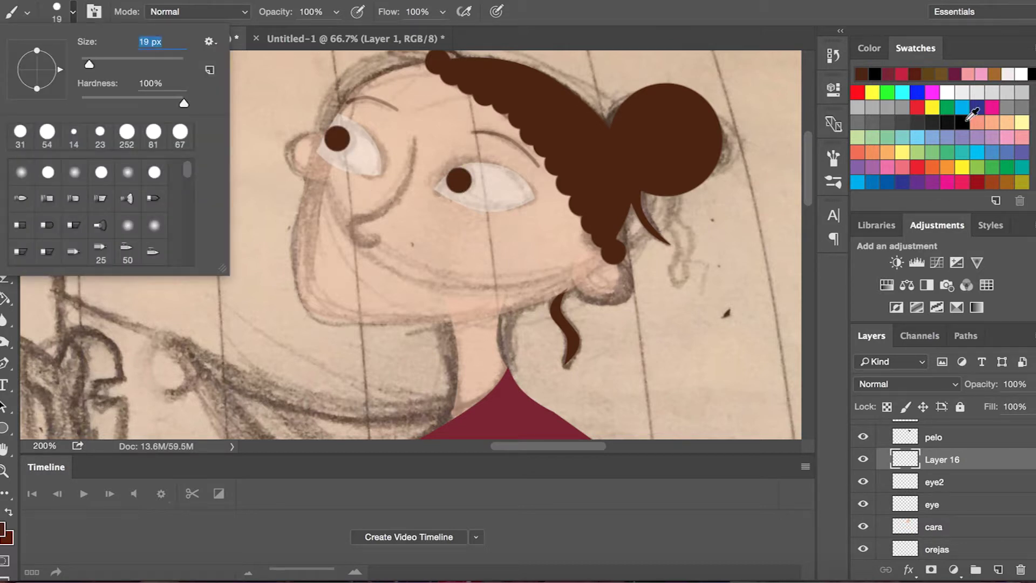
{"action": "key", "text": "Return"}
{"action": "left_click", "coordinate": [72, 12]}
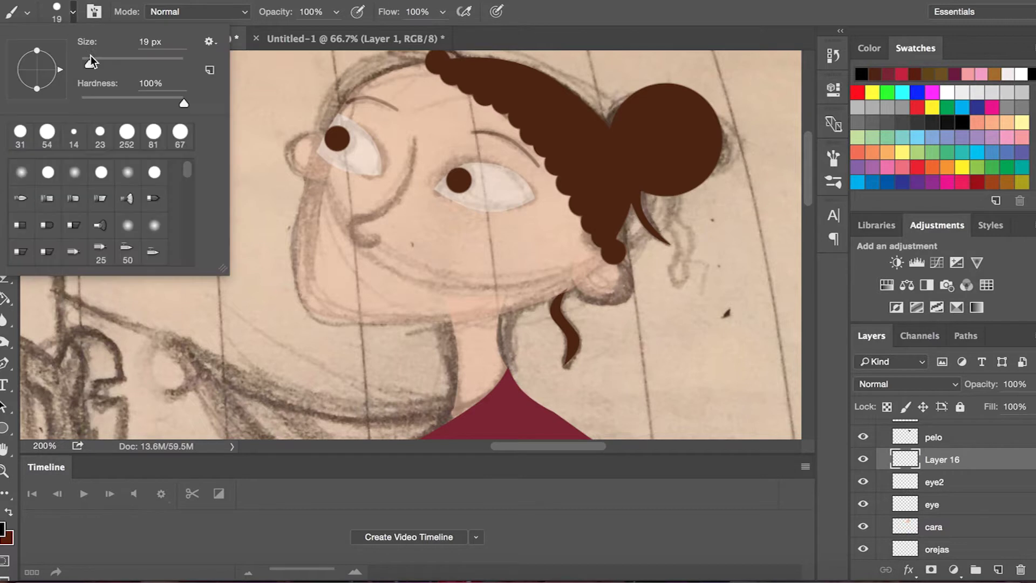
{"action": "key", "text": "Return"}
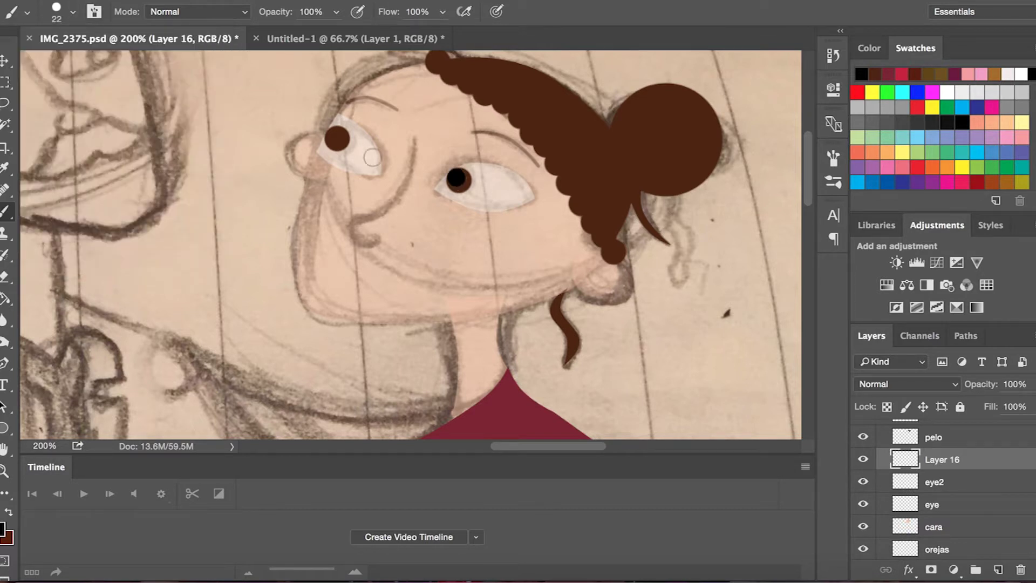
{"action": "left_click", "coordinate": [72, 12]}
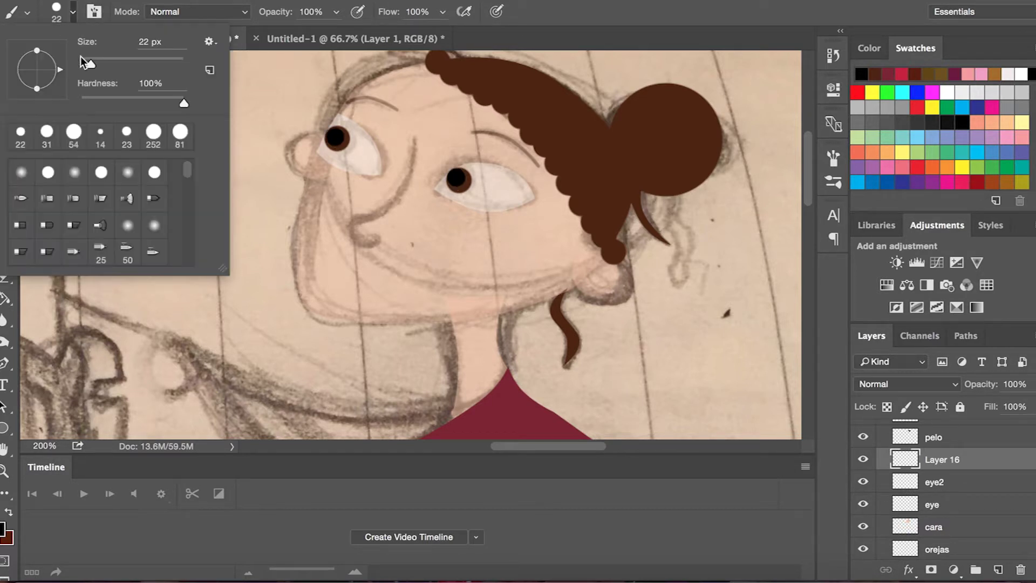
{"action": "left_click", "coordinate": [952, 94]}
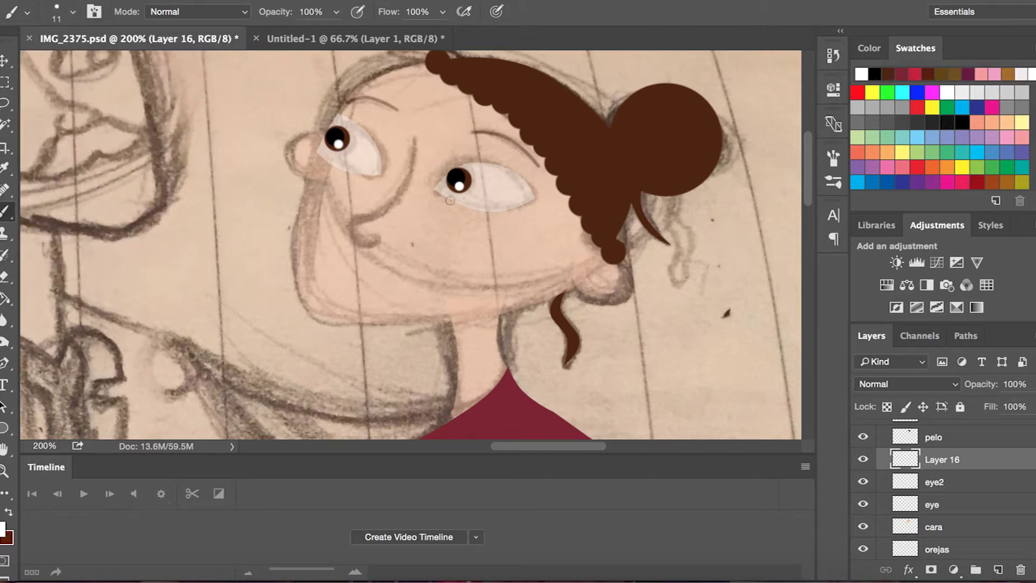
Step: Set the eye2 and eye layers to 100% opacity for solid eye whites
{"action": "left_click", "coordinate": [968, 493]}
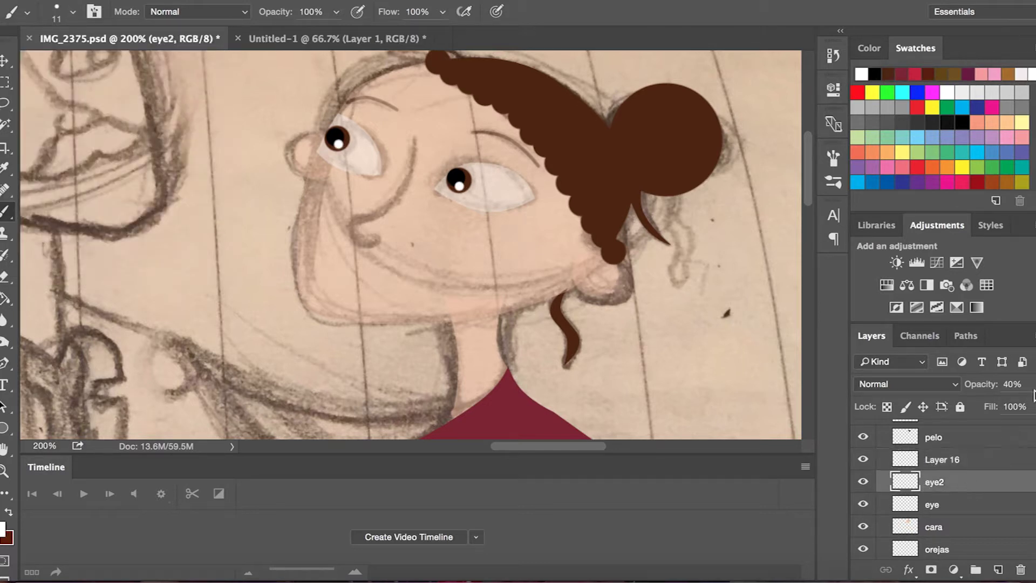
{"action": "left_click_drag", "start_coordinate": [1028, 407], "coordinate": [1033, 404]}
{"action": "left_click", "coordinate": [983, 503]}
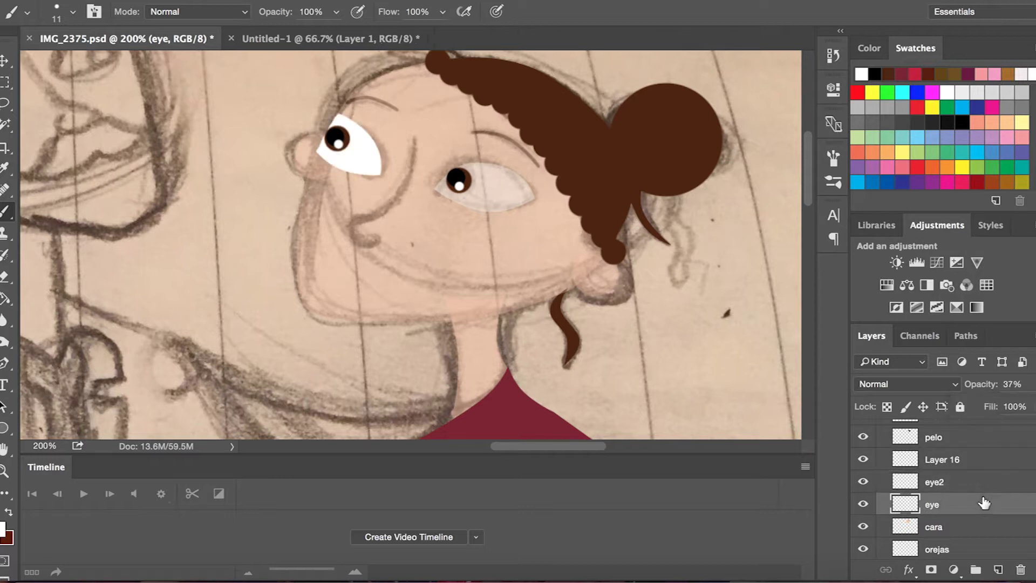
{"action": "left_click_drag", "start_coordinate": [1028, 407], "coordinate": [1033, 405]}
Step: Restore the cara layer to 100% opacity and check the orejas ears layer
{"action": "left_click", "coordinate": [973, 531]}
{"action": "scroll", "coordinate": [974, 459], "scroll_direction": "down", "scroll_amount": 3}
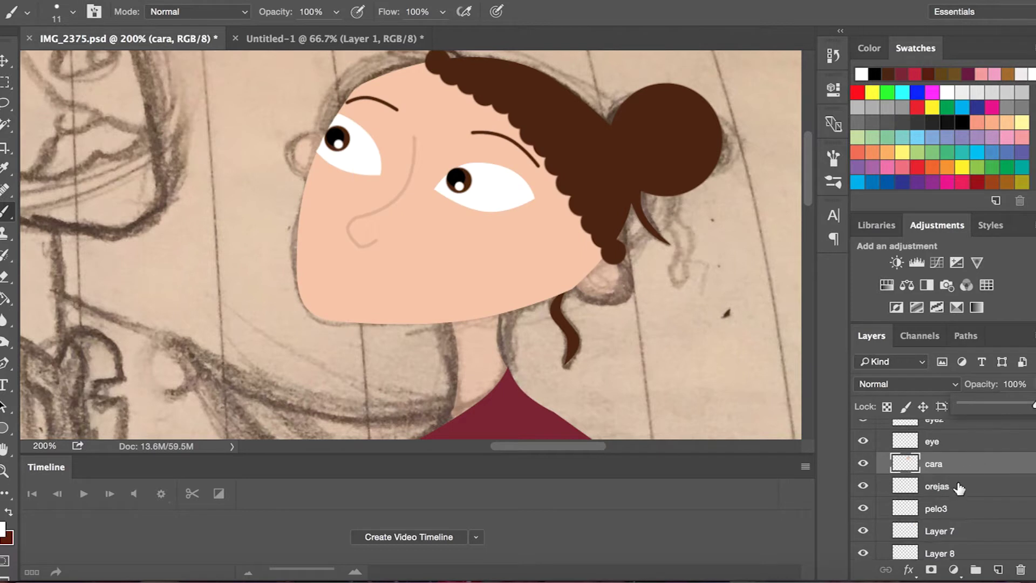
{"action": "left_click", "coordinate": [957, 487]}
{"action": "left_click", "coordinate": [863, 487]}
{"action": "left_click", "coordinate": [863, 486]}
{"action": "left_click", "coordinate": [1030, 384]}
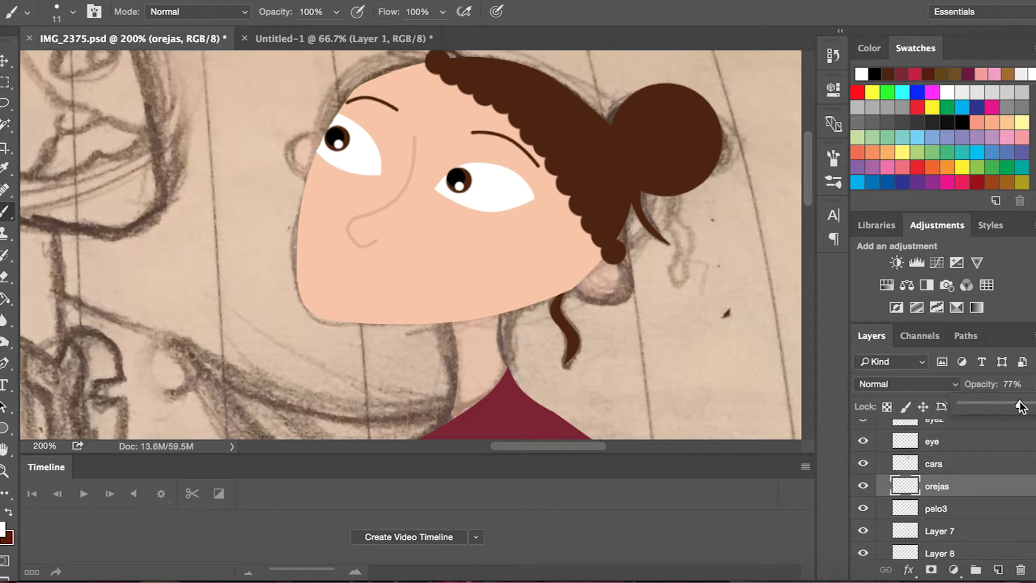
Step: Magic Wand both ears and paint black edges on new Layer 17
{"action": "left_click", "coordinate": [6, 125]}
{"action": "left_click", "coordinate": [303, 153]}
{"action": "left_click", "coordinate": [75, 12]}
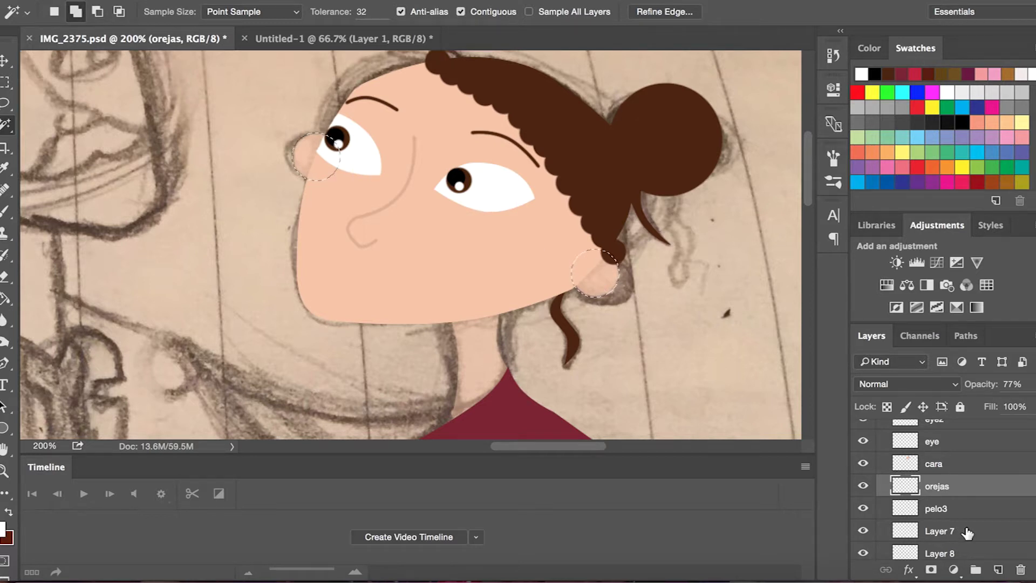
{"action": "left_click", "coordinate": [998, 569]}
{"action": "left_click", "coordinate": [877, 72]}
{"action": "key", "text": "b"}
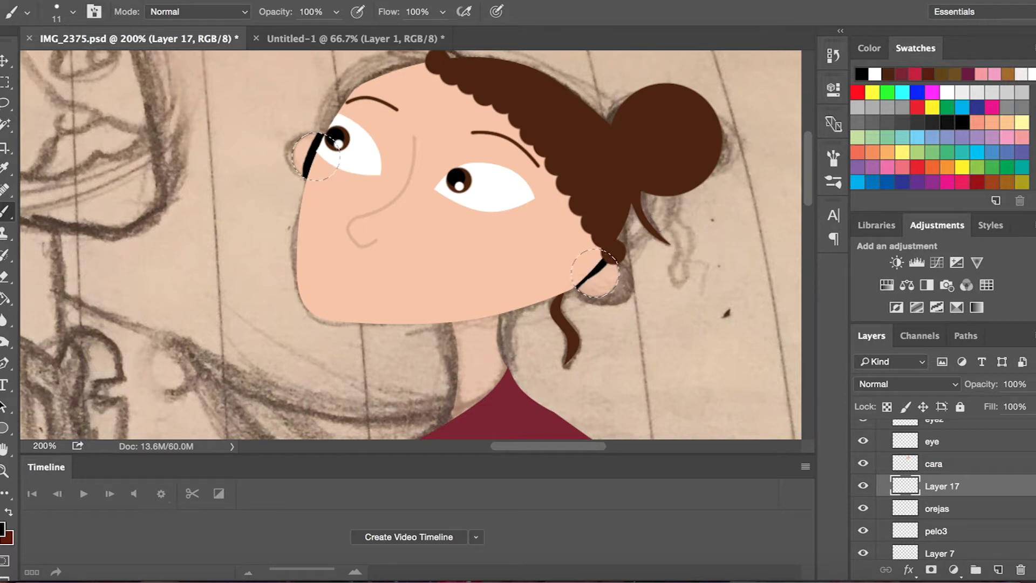
Step: Fade Layer 17 to 48%, deselect, and raise the ears layer opacity
{"action": "left_click_drag", "start_coordinate": [1030, 384], "coordinate": [998, 403]}
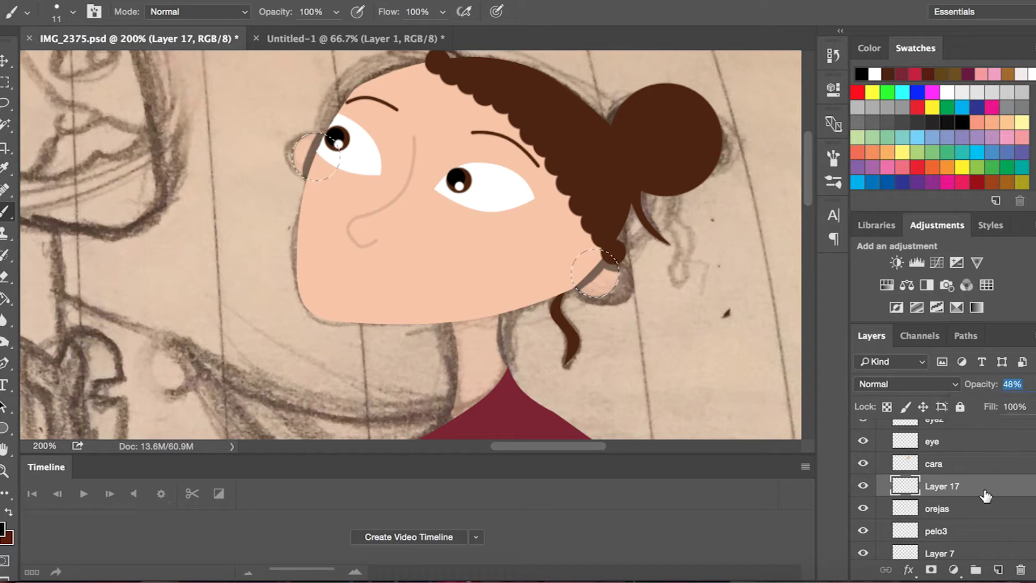
{"action": "key", "text": "ctrl+d"}
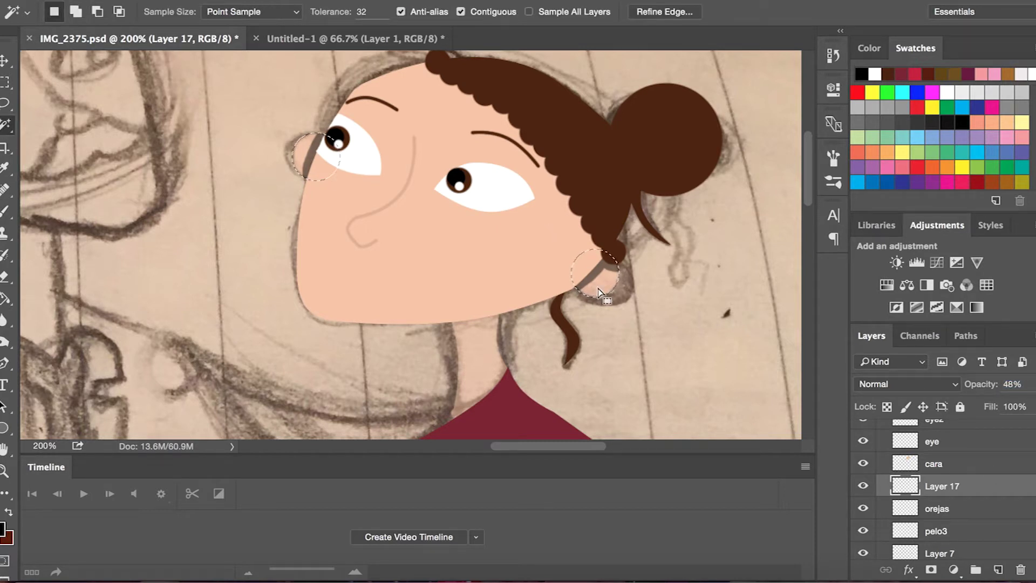
{"action": "left_click", "coordinate": [937, 509]}
{"action": "mouse_move", "coordinate": [1028, 384]}
{"action": "left_mouse_down"}
{"action": "mouse_move", "coordinate": [1019, 404]}
{"action": "mouse_move", "coordinate": [1034, 404]}
{"action": "left_mouse_up"}
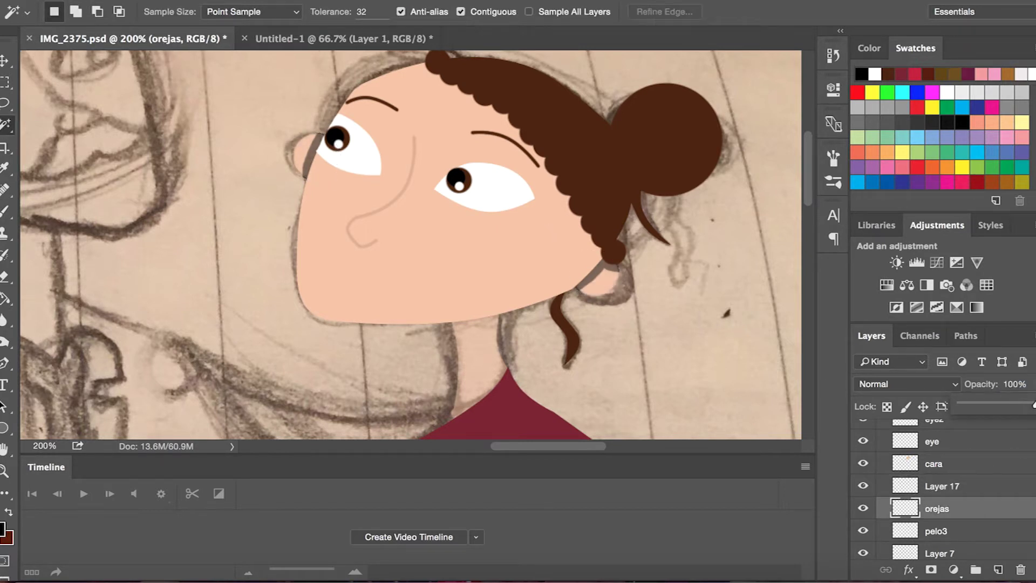
{"action": "left_click", "coordinate": [969, 506]}
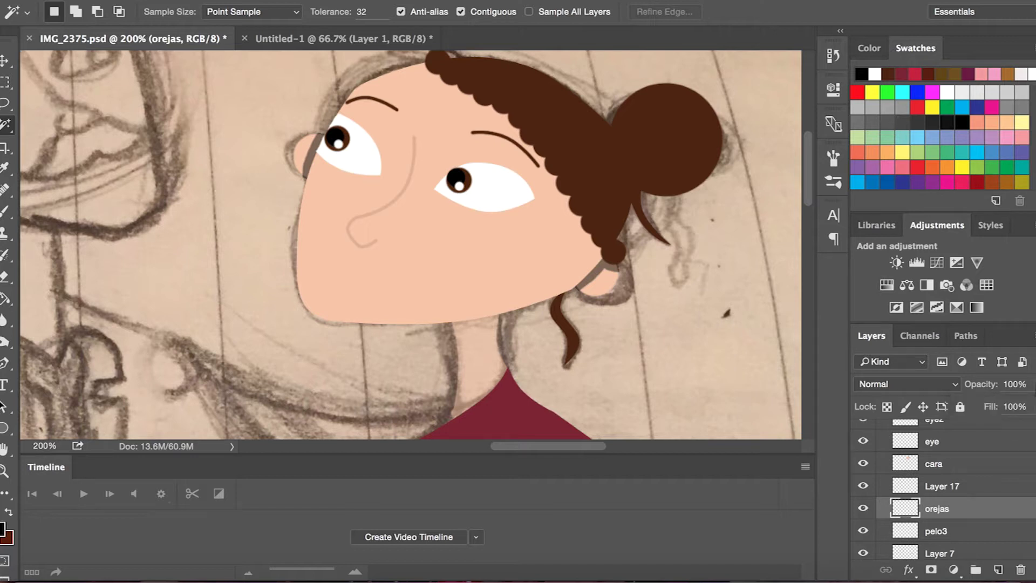
{"action": "scroll", "coordinate": [968, 466], "scroll_direction": "up", "scroll_amount": 5}
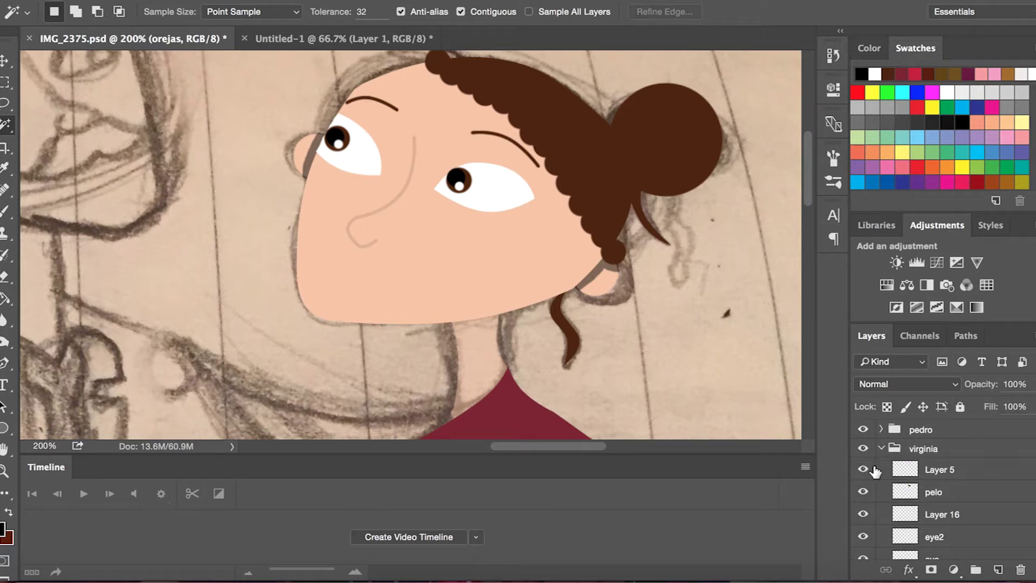
{"action": "scroll", "coordinate": [953, 515], "scroll_direction": "down", "scroll_amount": 5}
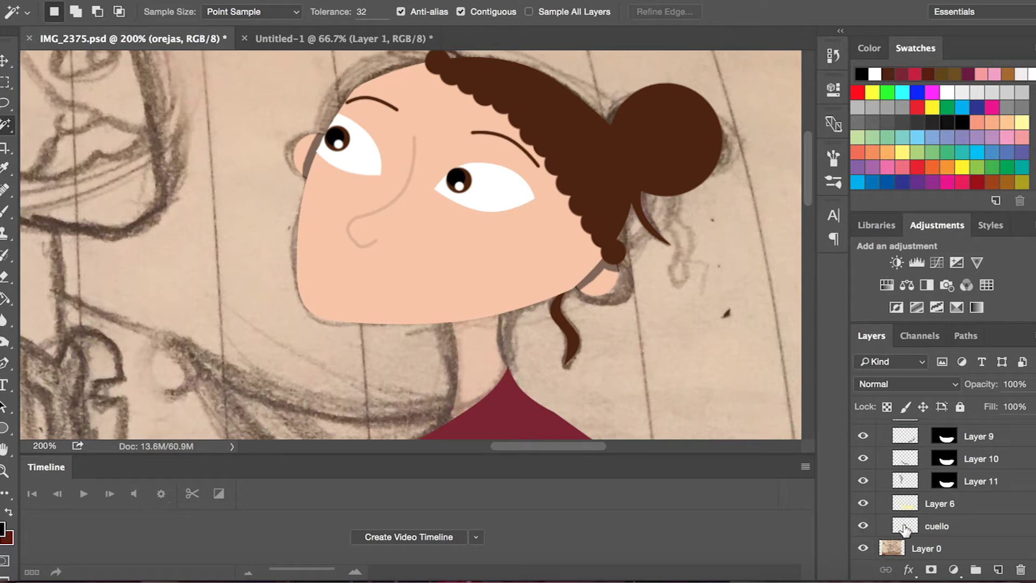
Step: Paint a half-strength black shadow under the chin on a new layer over the neck
{"action": "left_click", "coordinate": [907, 529]}
{"action": "left_click", "coordinate": [455, 346]}
{"action": "left_click", "coordinate": [998, 570]}
{"action": "left_click", "coordinate": [7, 211]}
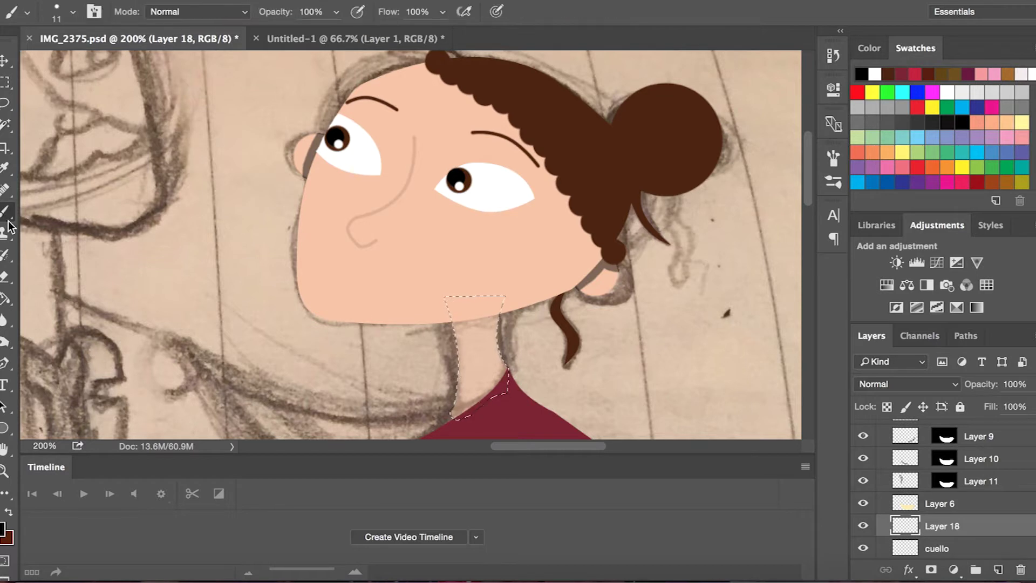
{"action": "left_click_drag", "start_coordinate": [496, 318], "coordinate": [453, 325]}
{"action": "left_click_drag", "start_coordinate": [1032, 384], "coordinate": [997, 404]}
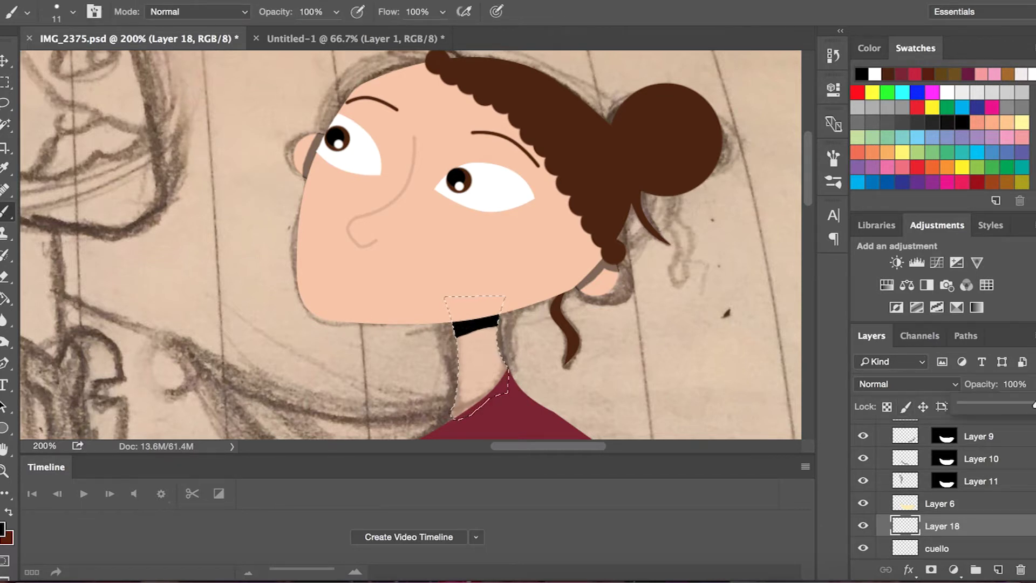
Step: Clear the neck selection and set the neck layer to full opacity
{"action": "key", "text": "w"}
{"action": "key", "text": "ctrl+d"}
{"action": "left_click", "coordinate": [938, 548]}
{"action": "left_click_drag", "start_coordinate": [1032, 384], "coordinate": [1033, 404]}
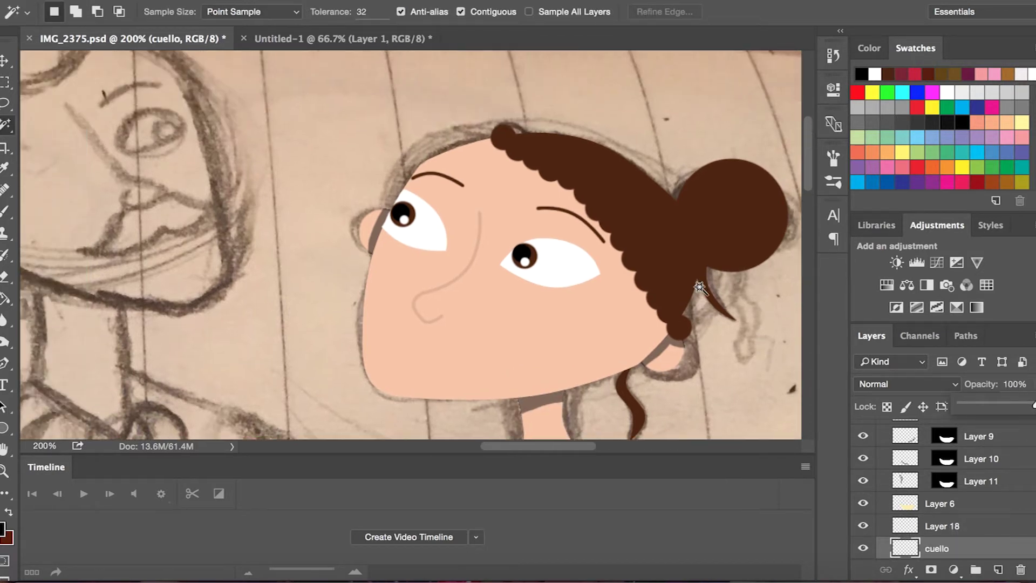
Step: Add a new empty layer above Layer 12
{"action": "scroll", "coordinate": [700, 289], "scroll_direction": "down", "scroll_amount": 5}
{"action": "scroll", "coordinate": [700, 288], "scroll_direction": "down", "scroll_amount": 5}
{"action": "scroll", "coordinate": [700, 288], "scroll_direction": "down", "scroll_amount": 5}
{"action": "scroll", "coordinate": [700, 288], "scroll_direction": "right", "scroll_amount": 5}
{"action": "scroll", "coordinate": [700, 288], "scroll_direction": "up", "scroll_amount": 5}
{"action": "scroll", "coordinate": [700, 288], "scroll_direction": "up", "scroll_amount": 2}
{"action": "scroll", "coordinate": [923, 464], "scroll_direction": "up", "scroll_amount": 2}
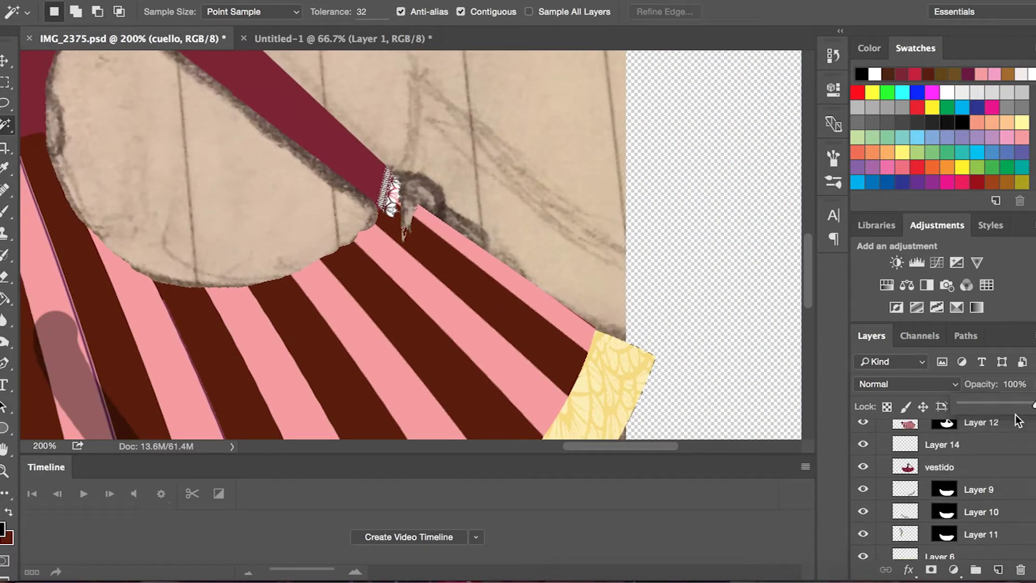
{"action": "scroll", "coordinate": [963, 471], "scroll_direction": "up", "scroll_amount": 3}
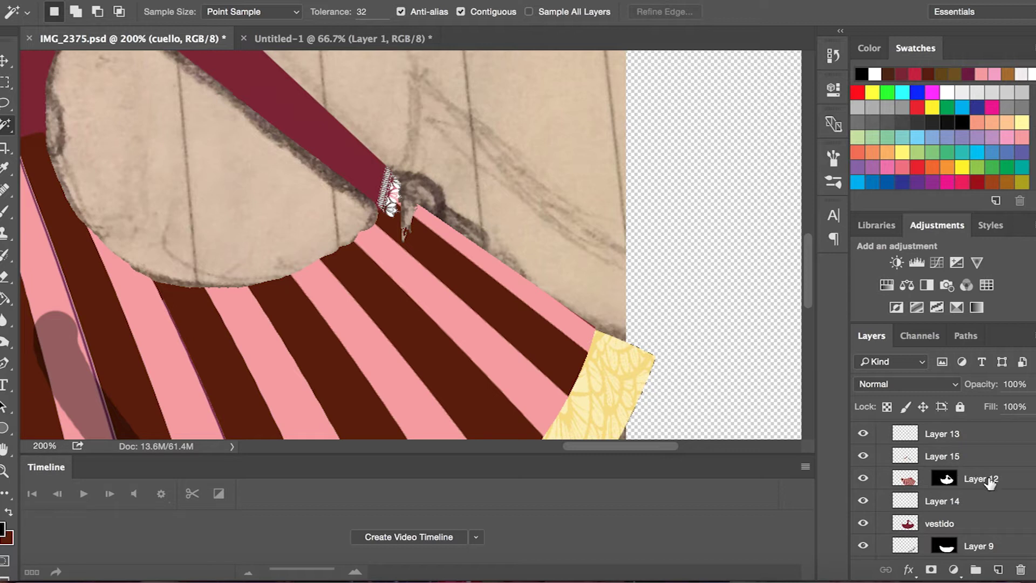
{"action": "left_click", "coordinate": [983, 479]}
{"action": "left_click", "coordinate": [998, 570]}
Step: Sample the face's skin colour with the Eyedropper
{"action": "key", "text": "i"}
{"action": "scroll", "coordinate": [410, 243], "scroll_direction": "up", "scroll_amount": 10}
{"action": "left_click", "coordinate": [220, 168]}
{"action": "scroll", "coordinate": [277, 173], "scroll_direction": "down", "scroll_amount": 2}
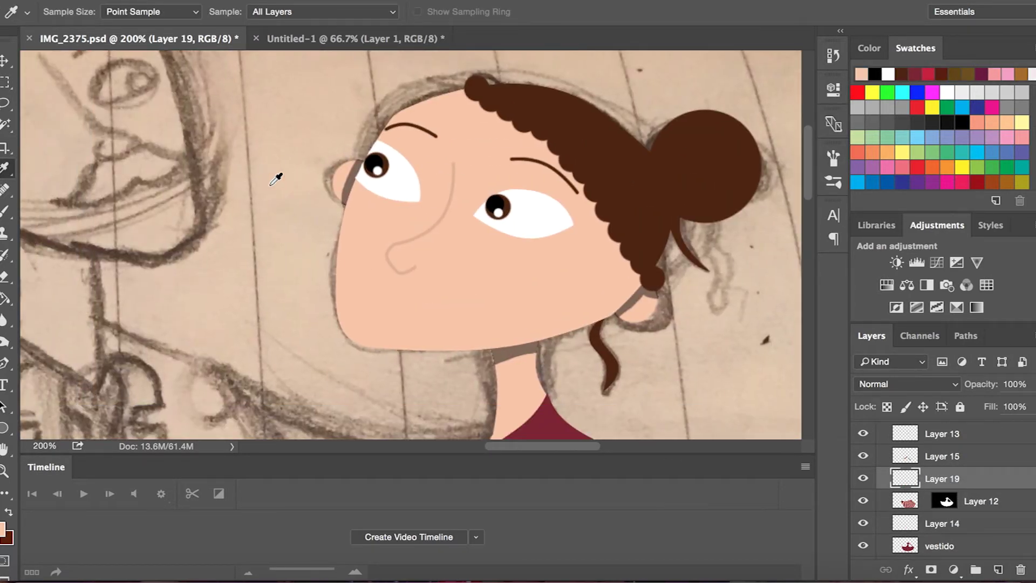
{"action": "scroll", "coordinate": [277, 178], "scroll_direction": "left", "scroll_amount": 5}
{"action": "scroll", "coordinate": [276, 178], "scroll_direction": "up", "scroll_amount": 5}
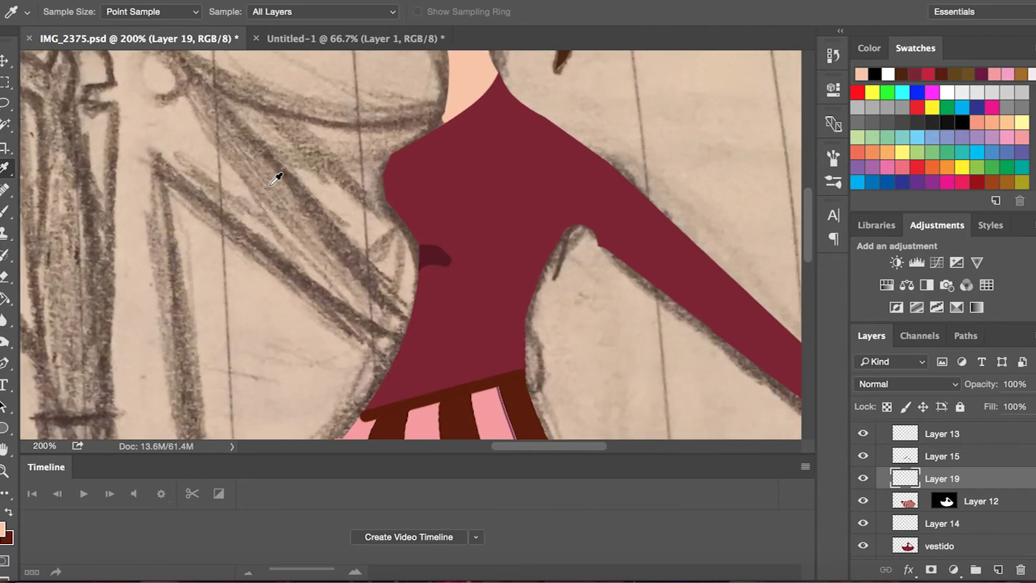
Step: Resample the face's skin tone and make Layer 5 in the virginia group active
{"action": "key", "text": "w"}
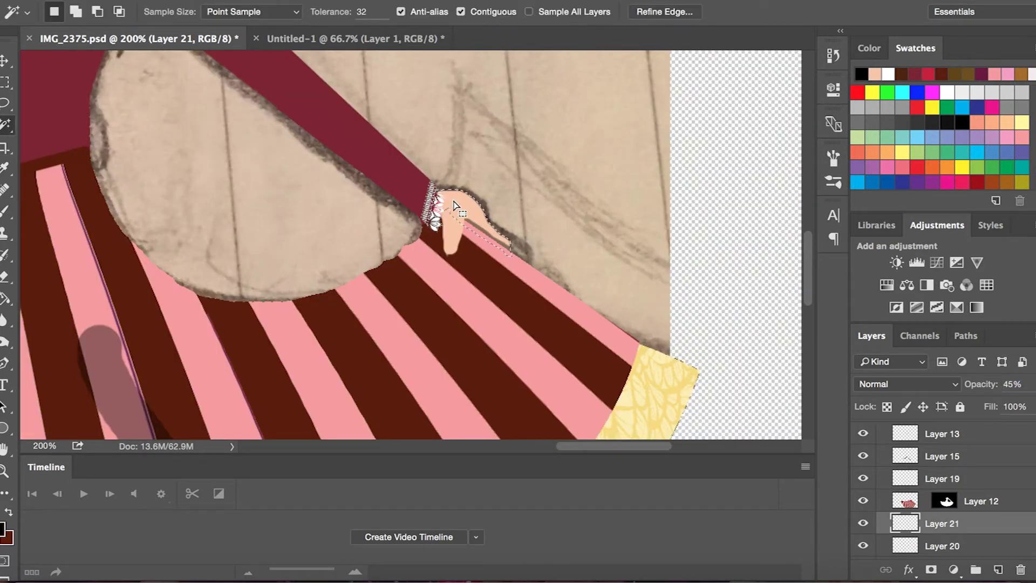
{"action": "scroll", "coordinate": [455, 201], "scroll_direction": "up", "scroll_amount": 3}
{"action": "scroll", "coordinate": [455, 201], "scroll_direction": "left", "scroll_amount": 5}
{"action": "scroll", "coordinate": [455, 202], "scroll_direction": "up", "scroll_amount": 5}
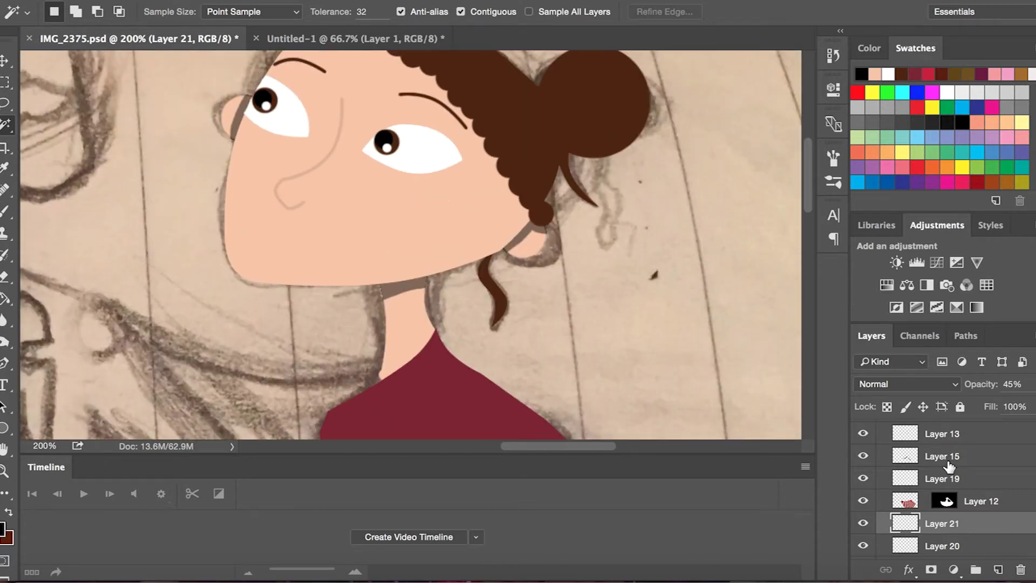
{"action": "left_click", "coordinate": [4, 170]}
{"action": "left_click", "coordinate": [348, 98]}
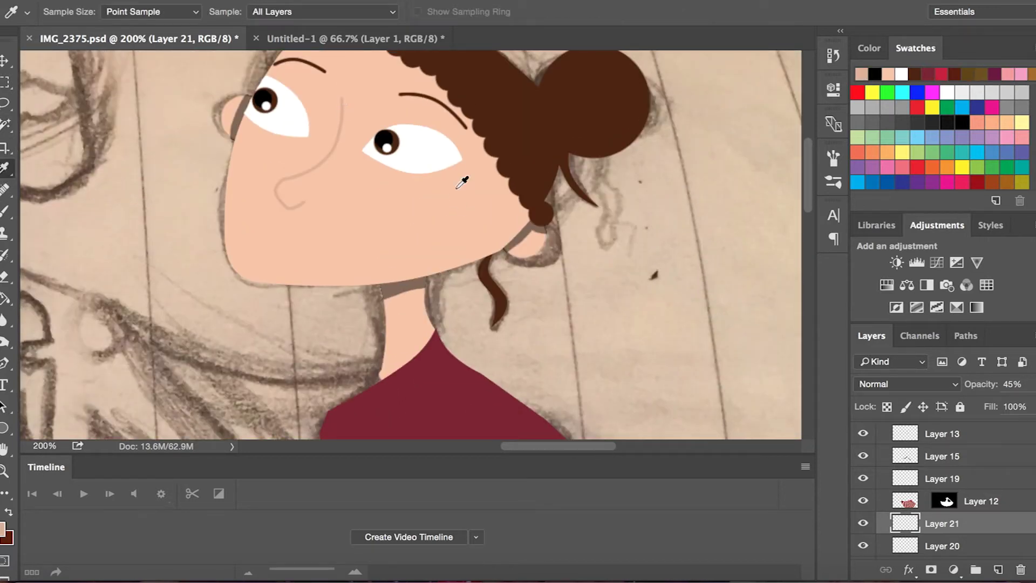
{"action": "scroll", "coordinate": [972, 475], "scroll_direction": "up", "scroll_amount": 5}
{"action": "left_click", "coordinate": [971, 472]}
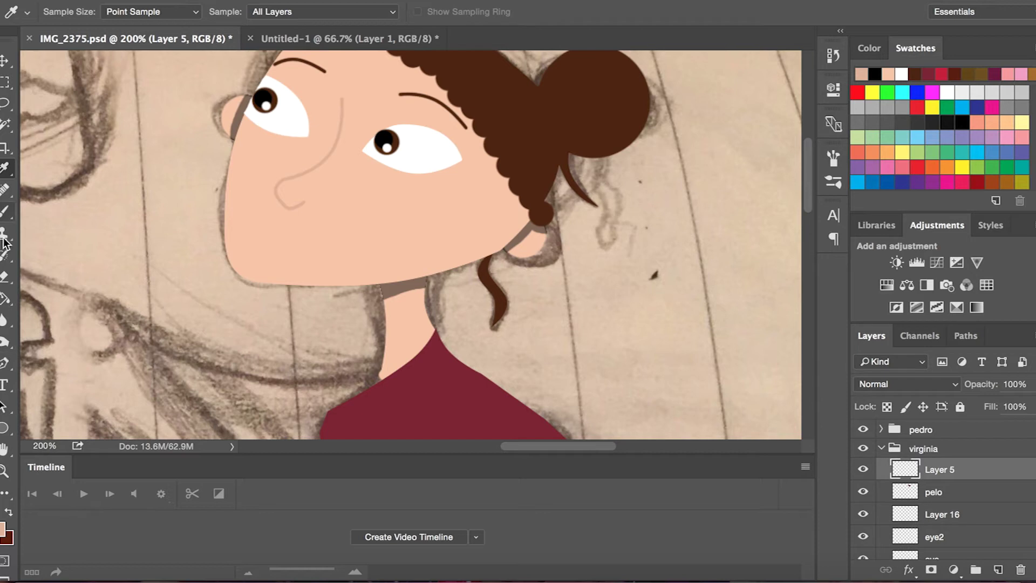
Step: Set the Brush to the 7 px size preset
{"action": "left_click", "coordinate": [6, 211]}
{"action": "left_click", "coordinate": [64, 7]}
{"action": "left_click", "coordinate": [47, 132]}
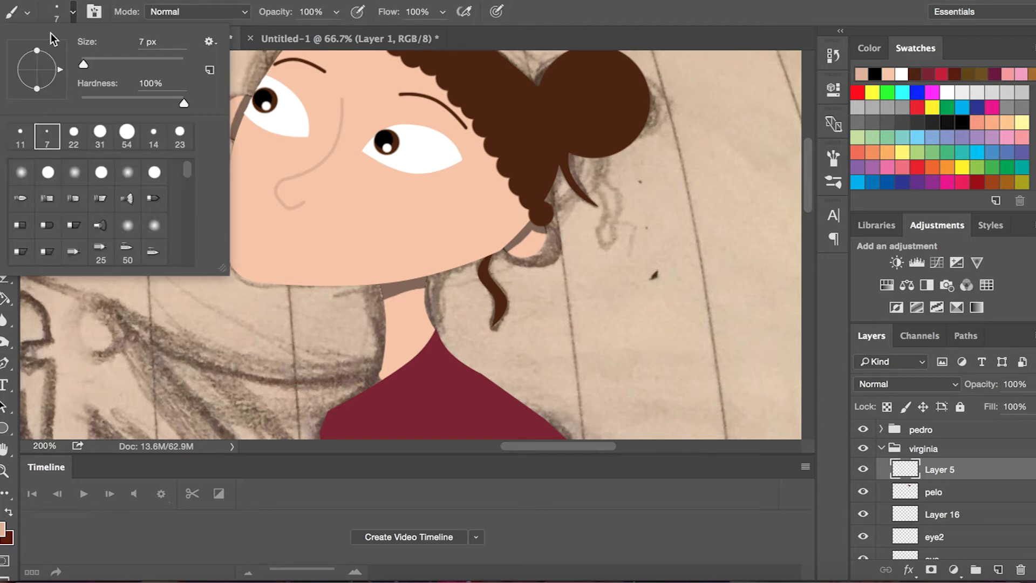
{"action": "left_click", "coordinate": [75, 16]}
Step: Draw a two-point Pen path for the mouth and bend a middle anchor into a smile
{"action": "left_click", "coordinate": [6, 365]}
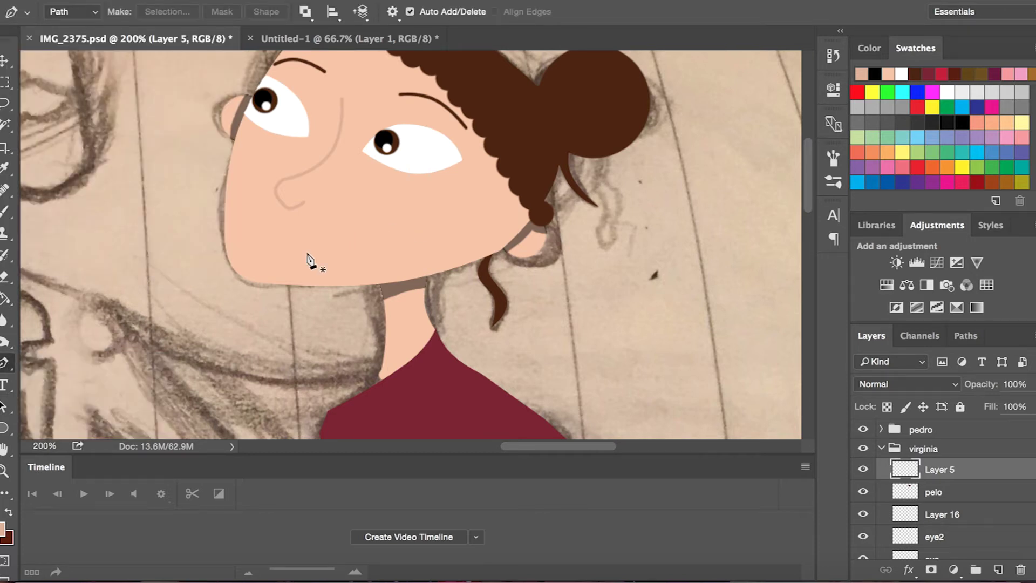
{"action": "left_click", "coordinate": [270, 245]}
{"action": "left_click", "coordinate": [348, 241]}
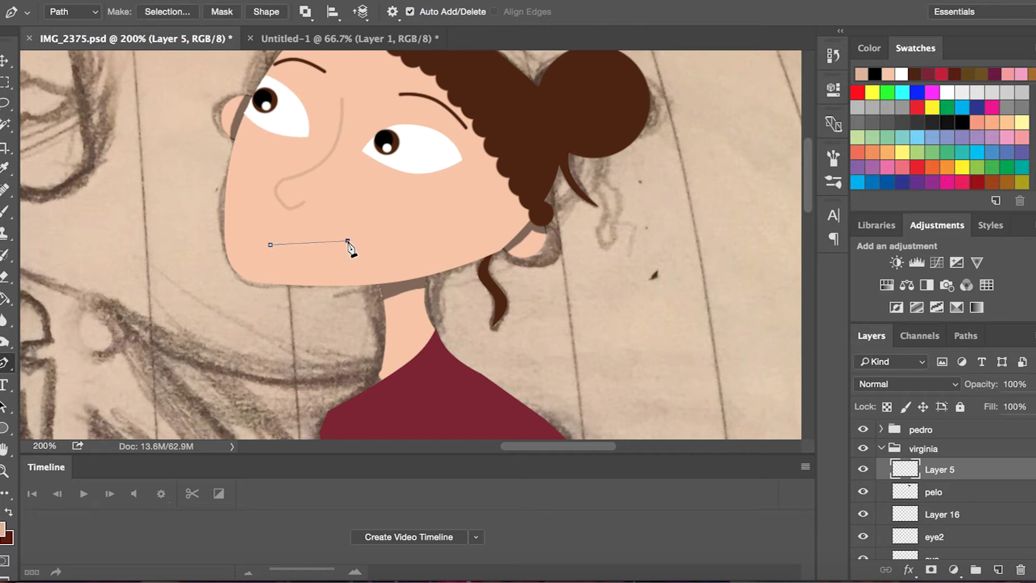
{"action": "right_click", "coordinate": [6, 365]}
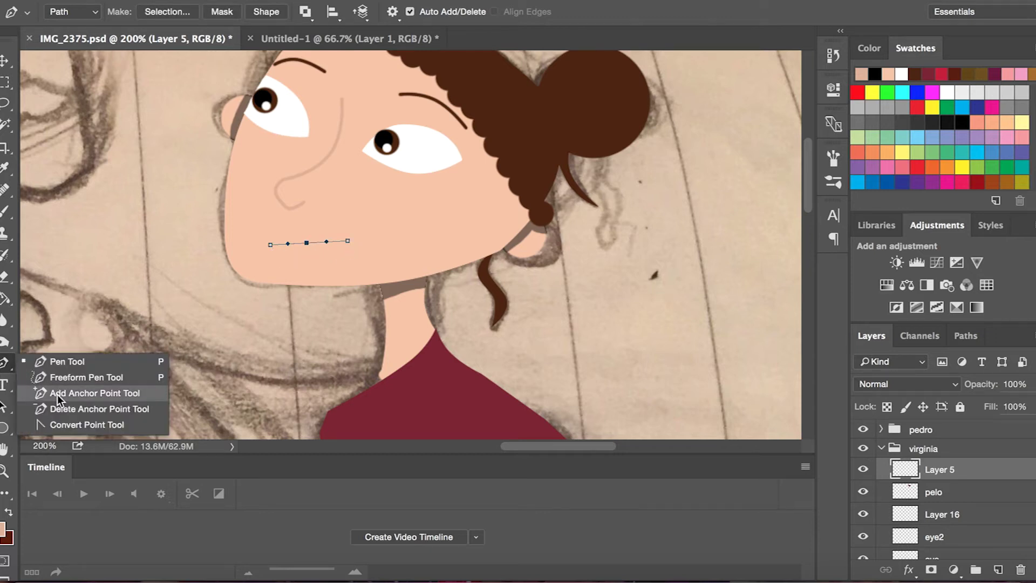
{"action": "left_click", "coordinate": [93, 391]}
{"action": "left_click", "coordinate": [307, 243]}
{"action": "left_click_drag", "start_coordinate": [307, 244], "coordinate": [308, 260]}
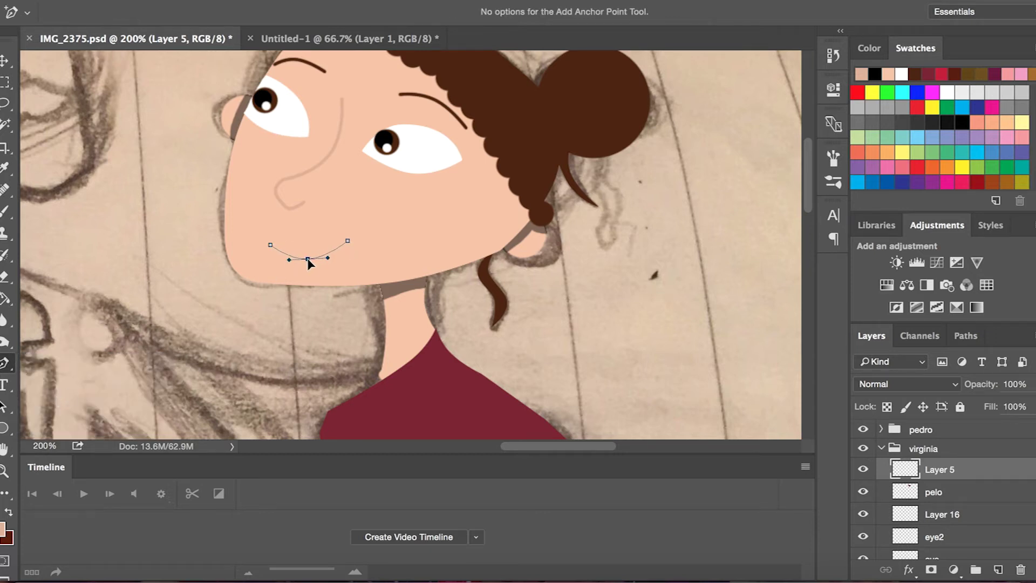
Step: Transform the smile path slightly right and refine its curve
{"action": "key", "text": "ctrl+t"}
{"action": "left_click_drag", "start_coordinate": [321, 247], "coordinate": [373, 266]}
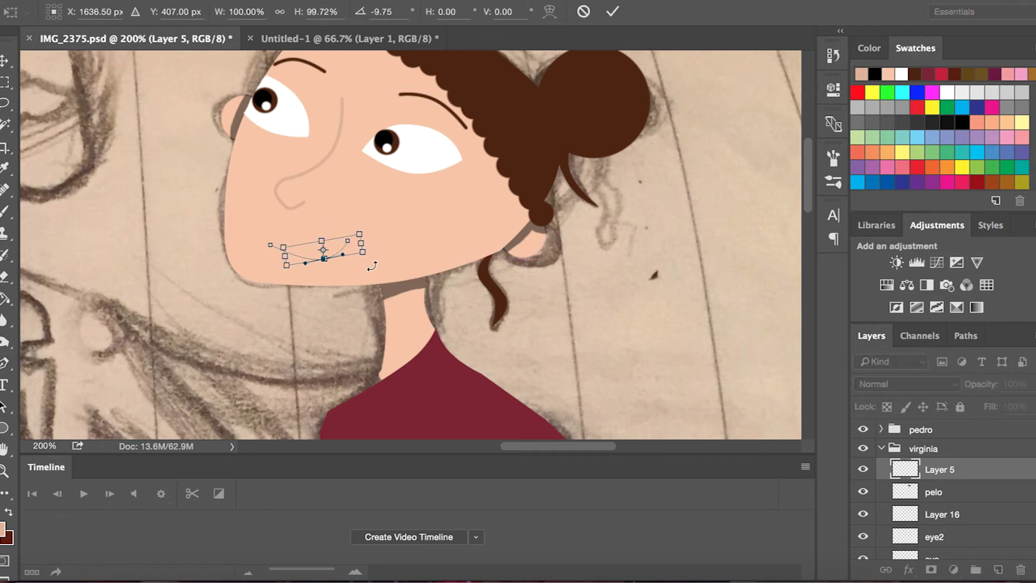
{"action": "key", "text": "Return"}
{"action": "left_click_drag", "start_coordinate": [323, 260], "coordinate": [277, 247]}
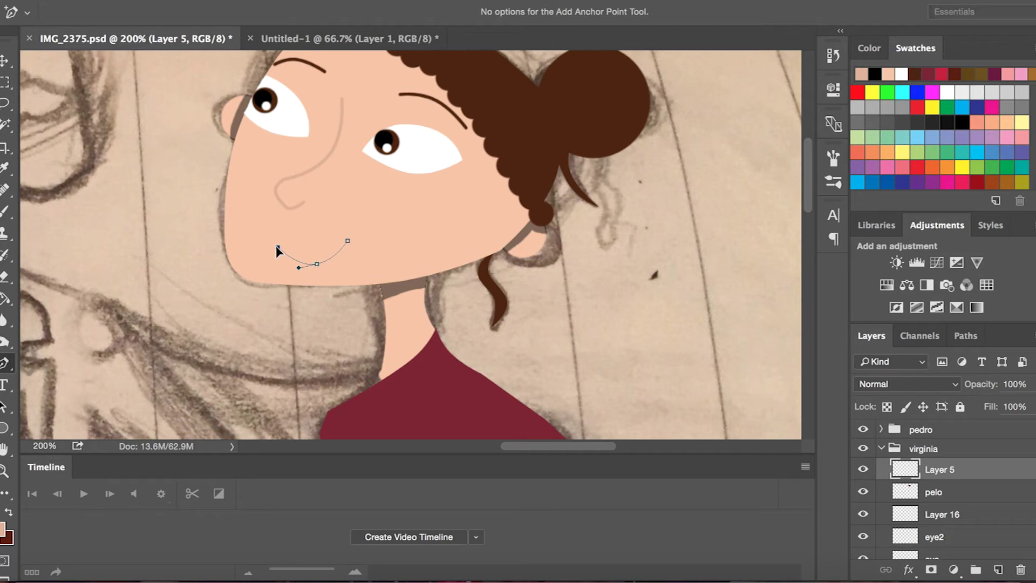
Step: Stroke the smile path with the Brush, then delete the path
{"action": "right_click", "coordinate": [344, 250]}
{"action": "left_click", "coordinate": [380, 356]}
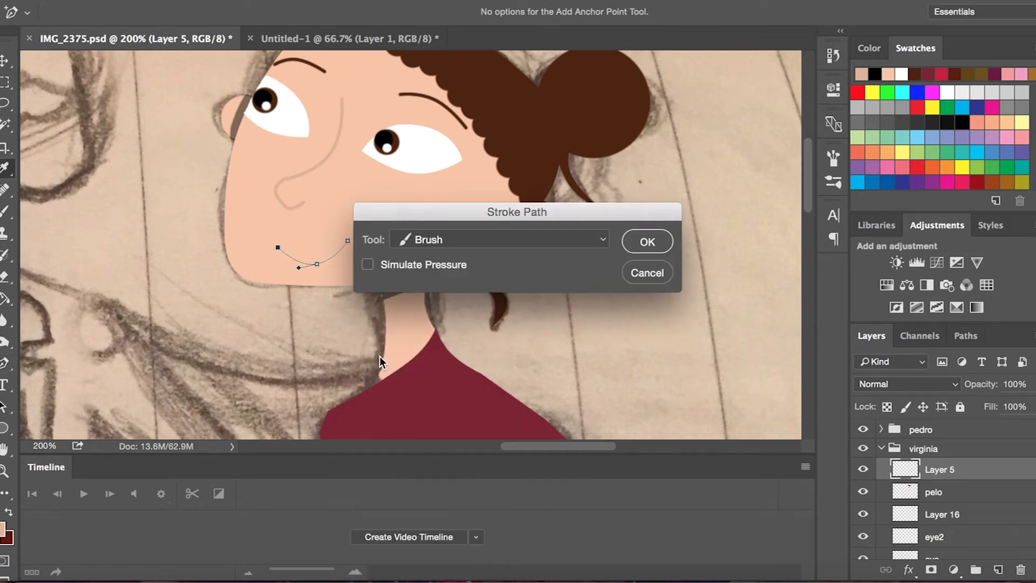
{"action": "left_click", "coordinate": [647, 242]}
{"action": "right_click", "coordinate": [331, 256]}
{"action": "left_click", "coordinate": [348, 300]}
{"action": "scroll", "coordinate": [404, 266], "scroll_direction": "up", "scroll_amount": 3}
{"action": "scroll", "coordinate": [405, 266], "scroll_direction": "left", "scroll_amount": 3}
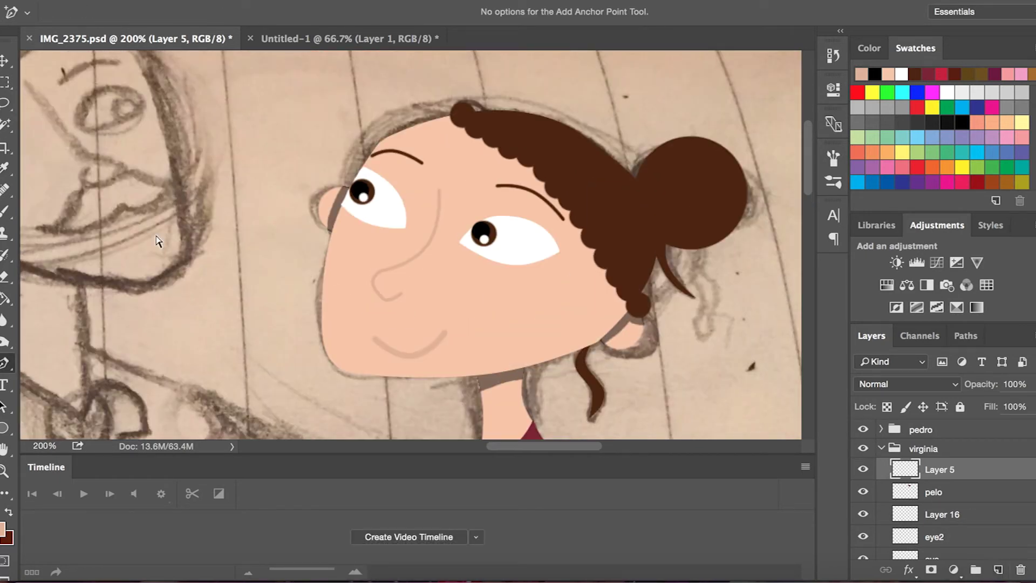
Step: Zoom to 300% on the face and set a 3 px black Brush
{"action": "left_click", "coordinate": [5, 471]}
{"action": "left_click", "coordinate": [399, 187]}
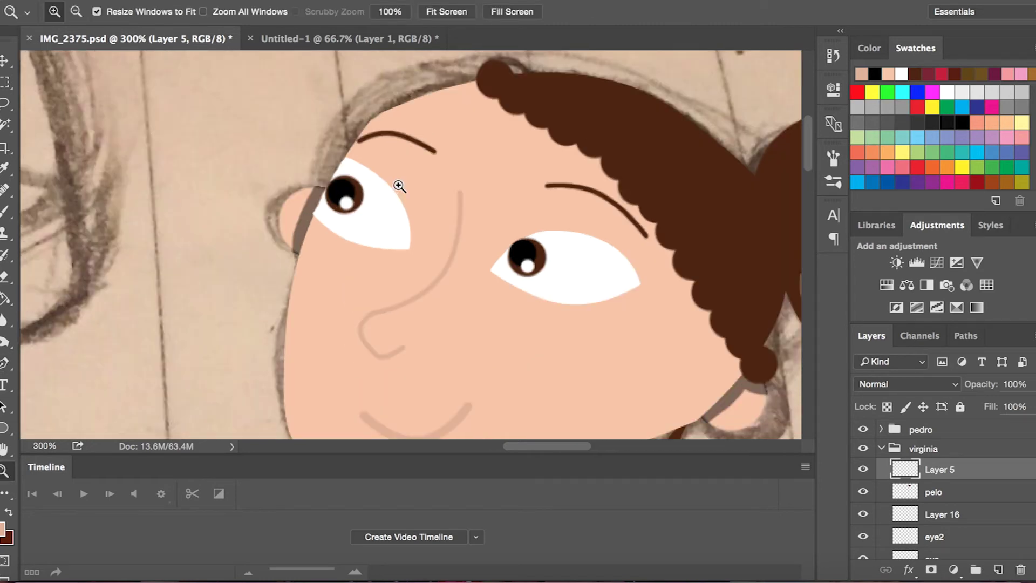
{"action": "key", "text": "b"}
{"action": "left_click", "coordinate": [72, 12]}
{"action": "left_click_drag", "start_coordinate": [82, 64], "coordinate": [80, 64]}
{"action": "key", "text": "Return"}
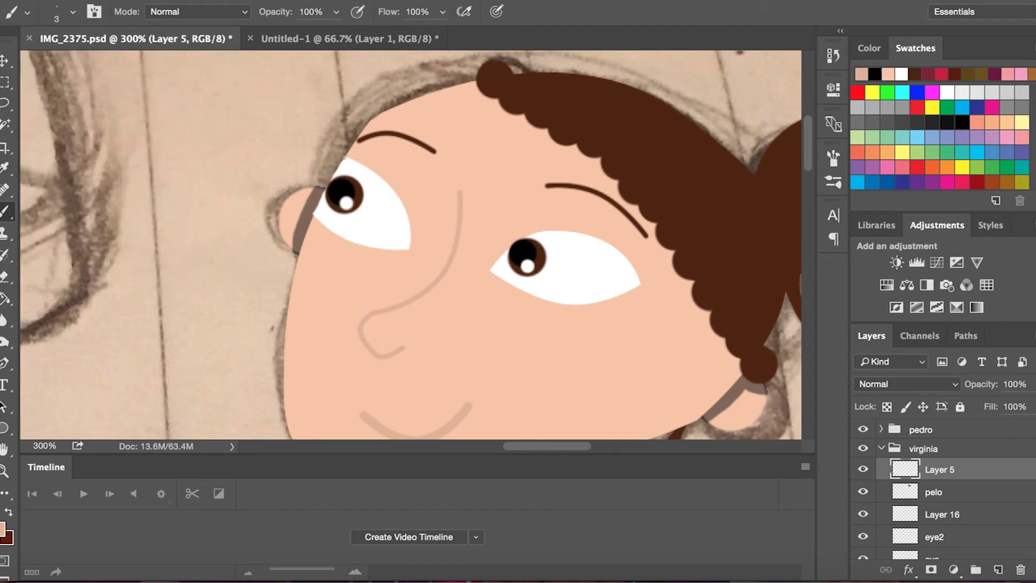
{"action": "left_click", "coordinate": [877, 73]}
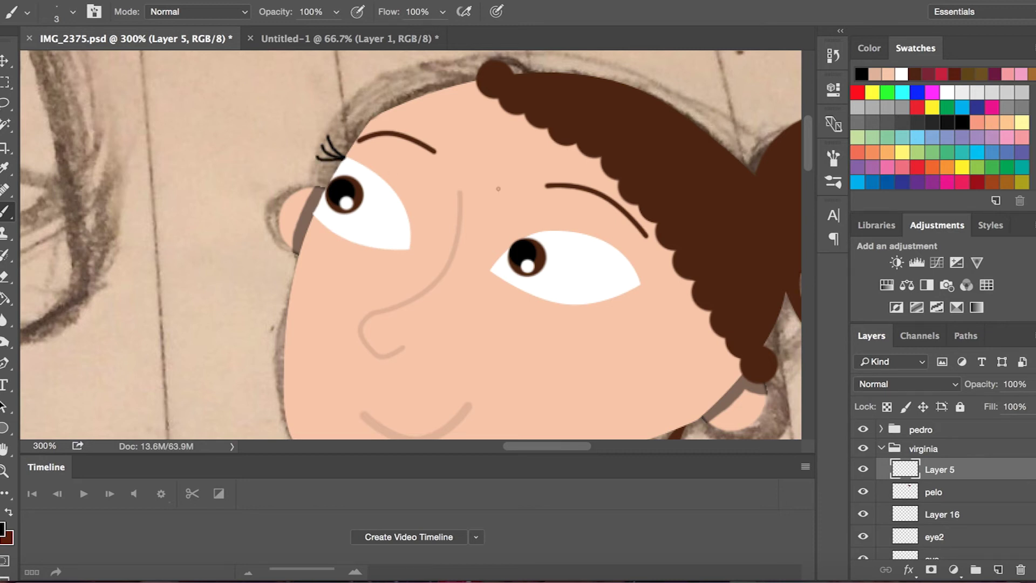
Step: Paint eyelashes on the second eye on Layer 22, stepping back one extra stroke
{"action": "scroll", "coordinate": [498, 189], "scroll_direction": "right", "scroll_amount": 5}
{"action": "scroll", "coordinate": [500, 240], "scroll_direction": "down", "scroll_amount": 1}
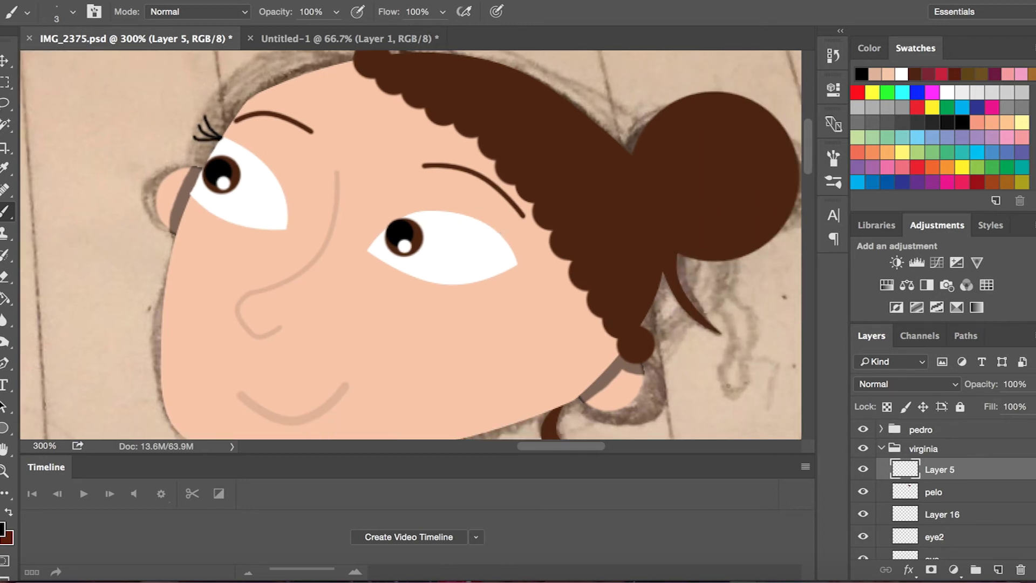
{"action": "scroll", "coordinate": [934, 502], "scroll_direction": "down", "scroll_amount": 2}
{"action": "left_click", "coordinate": [937, 538]}
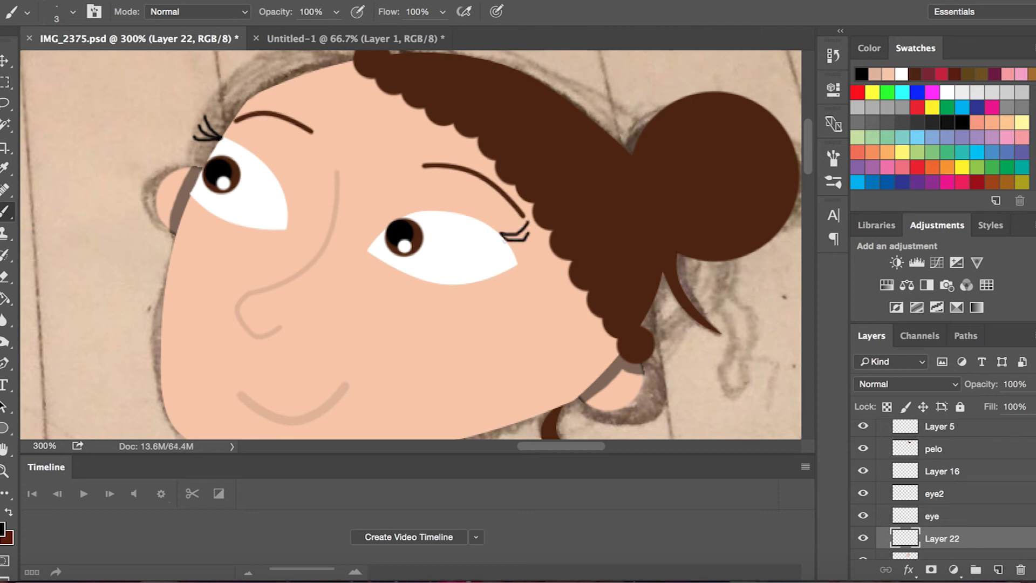
{"action": "left_click", "coordinate": [199, 16]}
{"action": "scroll", "coordinate": [568, 234], "scroll_direction": "left", "scroll_amount": 3}
{"action": "scroll", "coordinate": [568, 234], "scroll_direction": "down", "scroll_amount": 5}
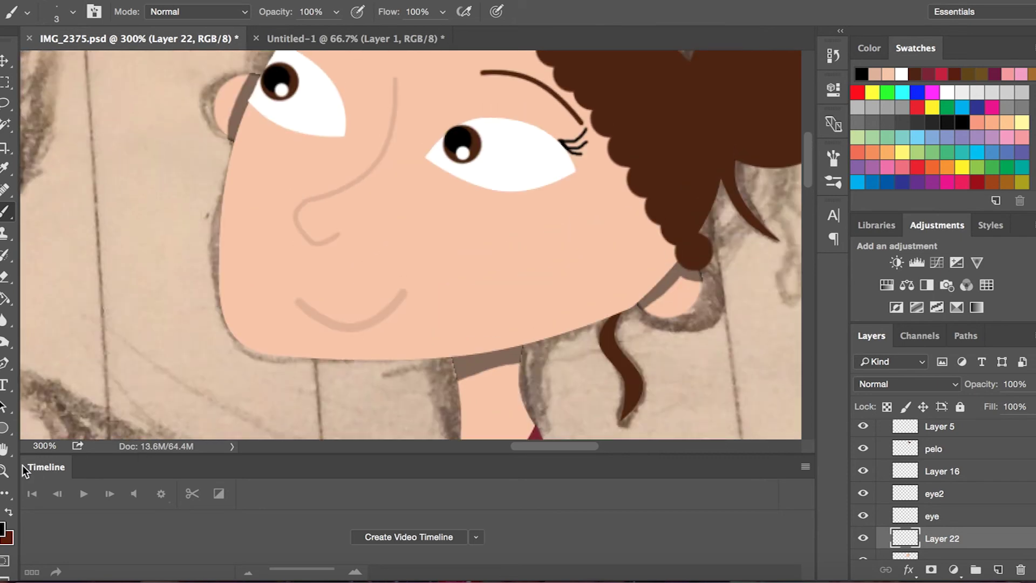
Step: At 50% zoom, collapse the virginia group and add empty Layer 23 above Layer 0
{"action": "key", "text": "z"}
{"action": "left_click", "coordinate": [102, 107], "text": "alt"}
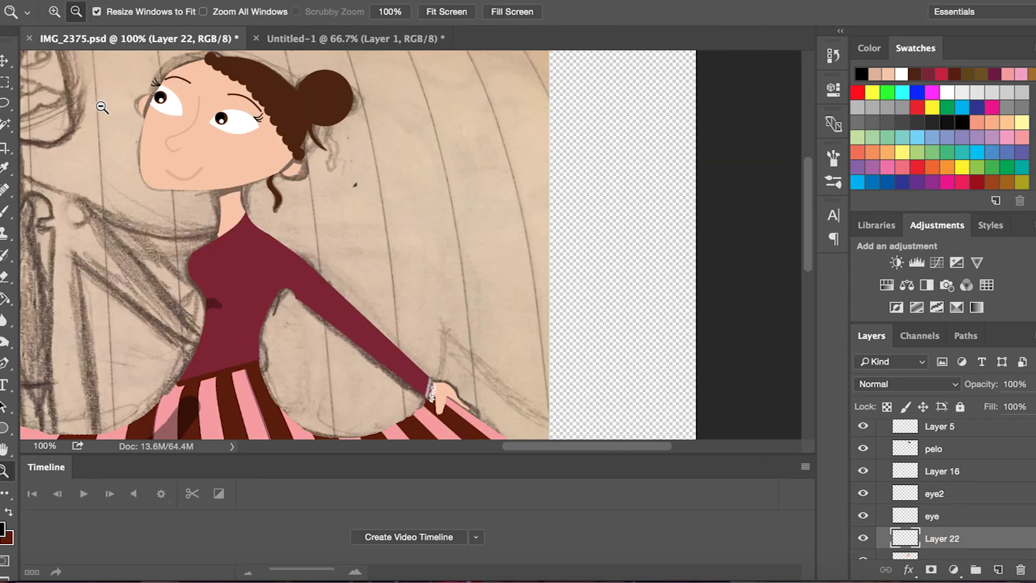
{"action": "left_click", "coordinate": [103, 107], "text": "alt"}
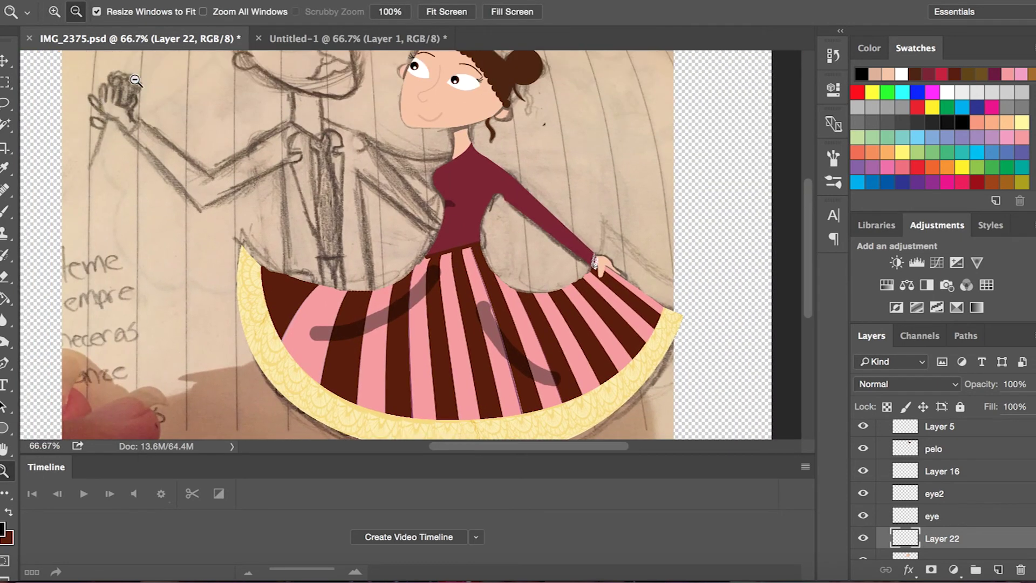
{"action": "left_click", "coordinate": [134, 80], "text": "alt"}
{"action": "scroll", "coordinate": [864, 436], "scroll_direction": "up", "scroll_amount": 2}
{"action": "left_click", "coordinate": [881, 449]}
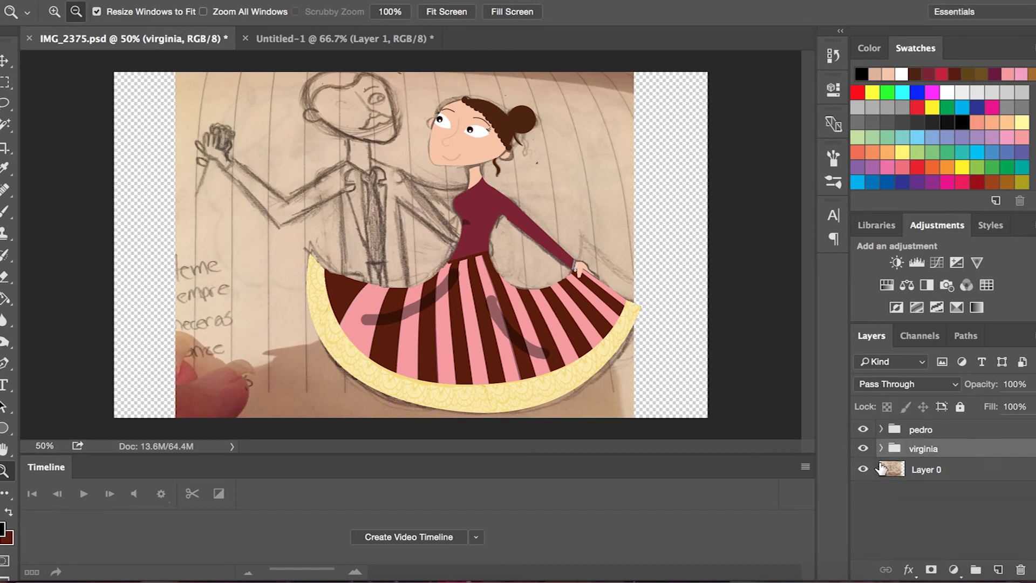
{"action": "left_click", "coordinate": [885, 469]}
{"action": "left_click", "coordinate": [998, 569]}
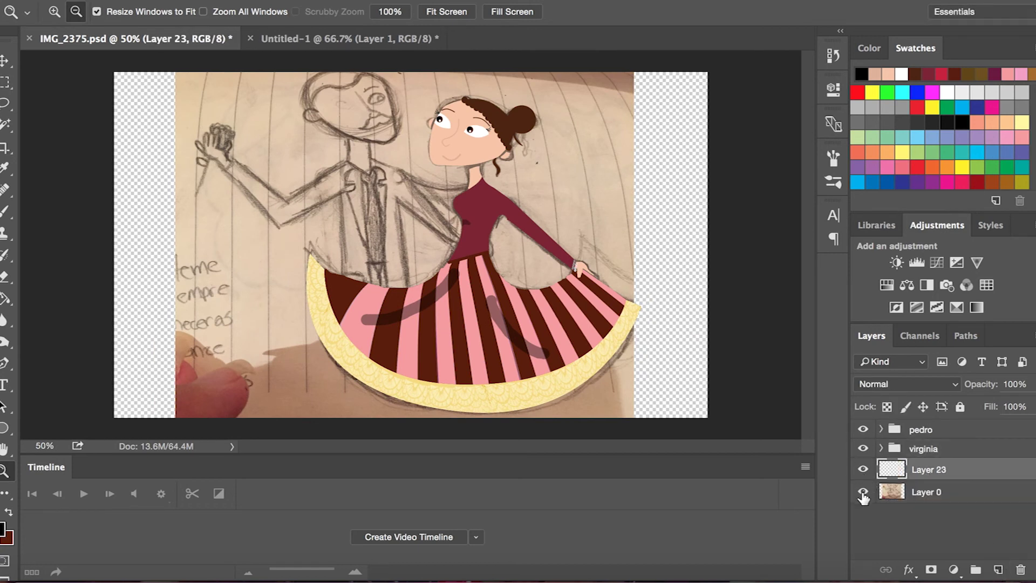
Step: Toggle the Layer 0 sketch and virginia group on and off to compare the colouring
{"action": "left_click", "coordinate": [863, 492]}
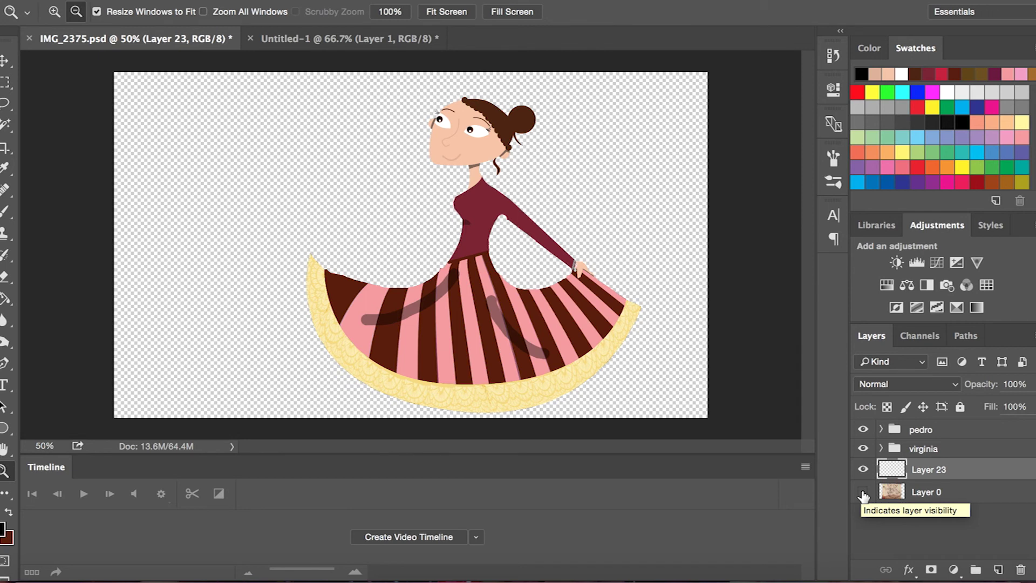
{"action": "left_click", "coordinate": [863, 491]}
{"action": "left_click", "coordinate": [863, 448]}
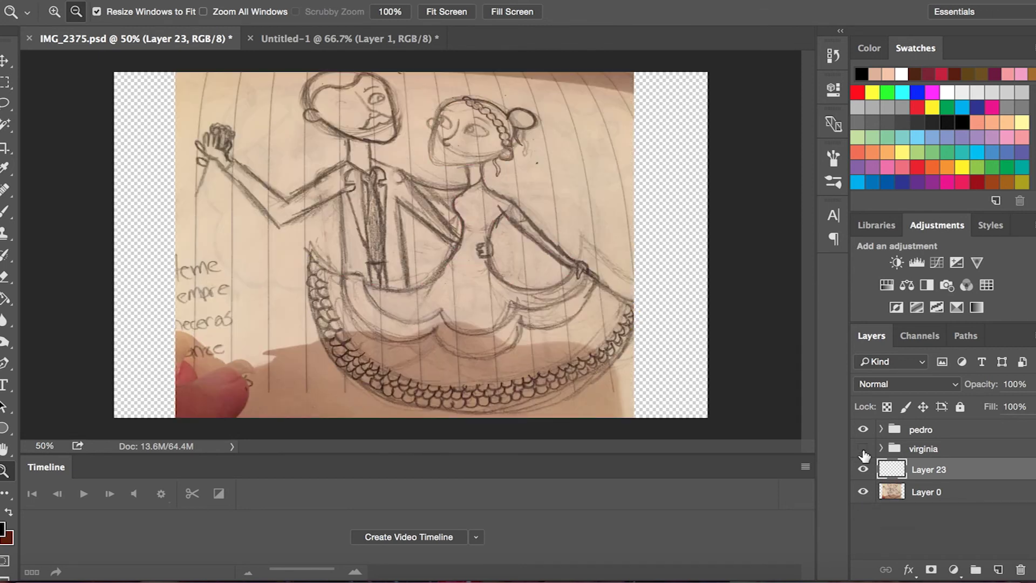
{"action": "left_click", "coordinate": [863, 492]}
{"action": "left_click", "coordinate": [863, 492]}
{"action": "left_click", "coordinate": [863, 448]}
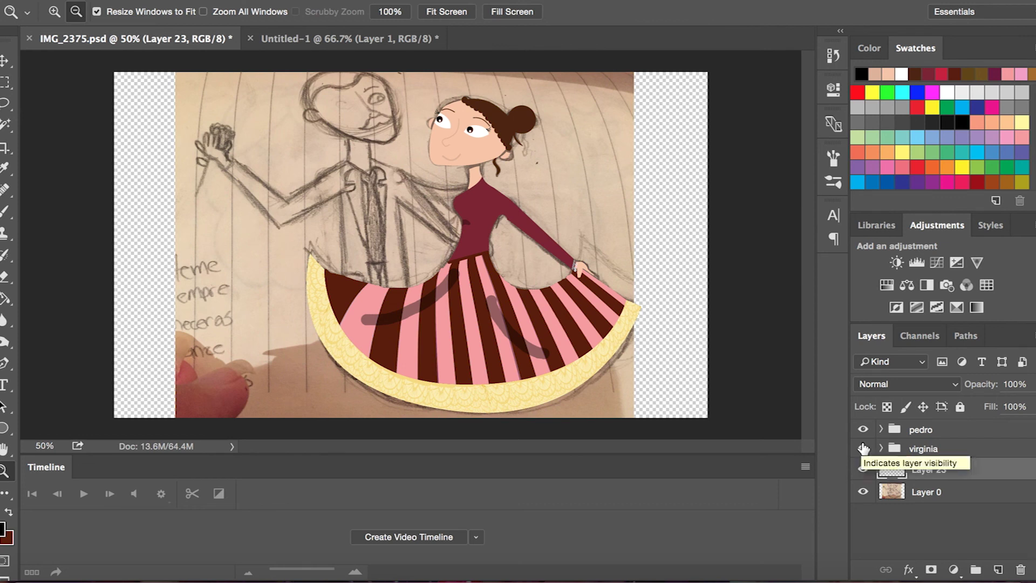